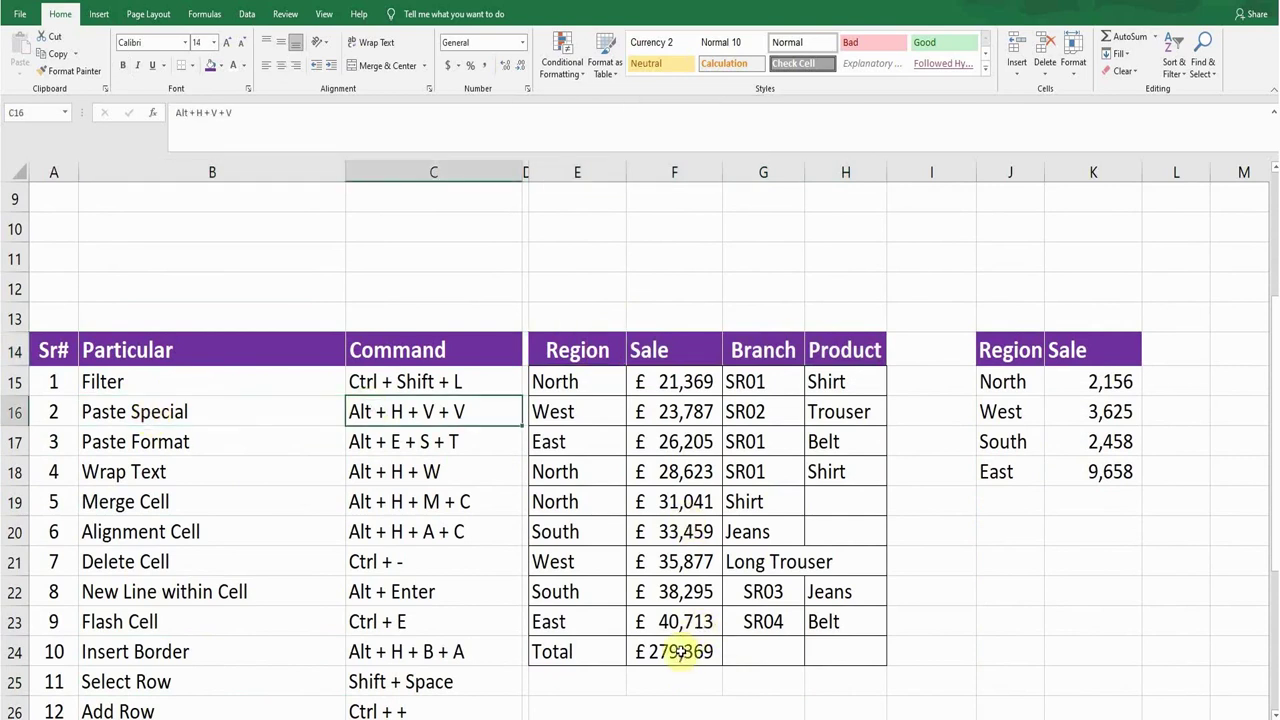
# Step: Paste the Total sale from F24 into I24 as the plain value 279369, without currency formatting
pyautogui.click(679, 651)
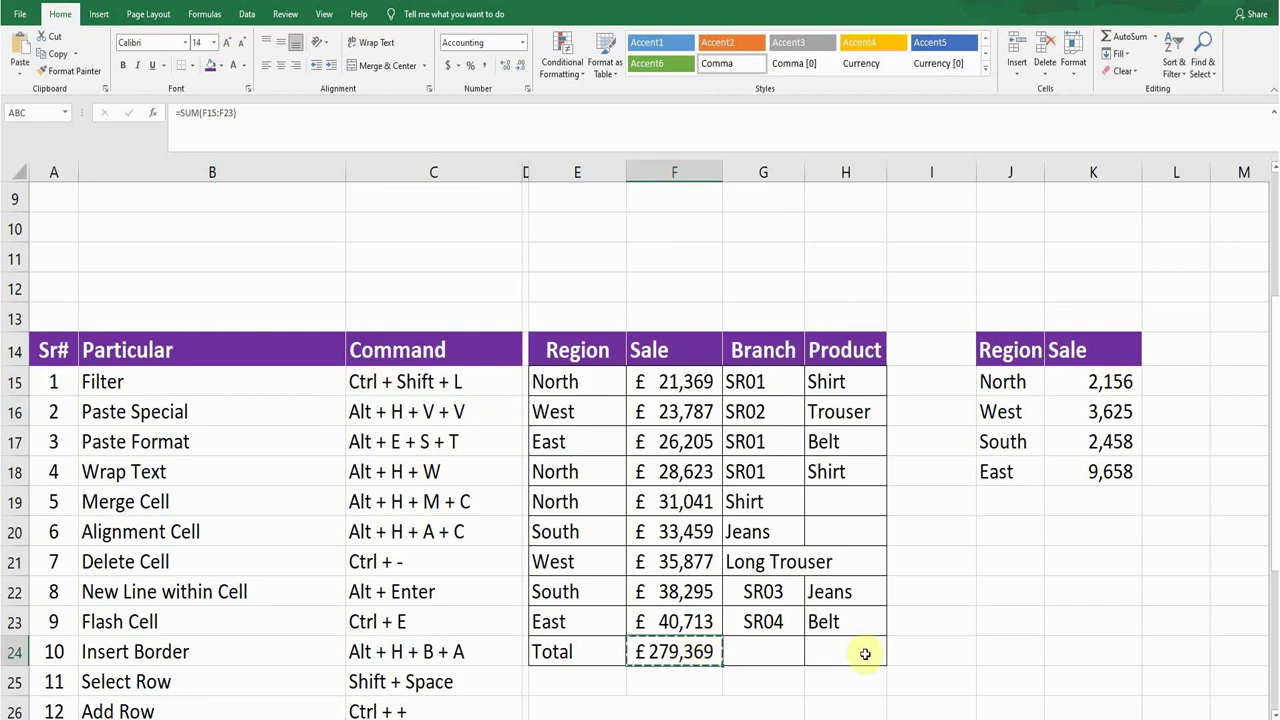
pyautogui.click(945, 650)
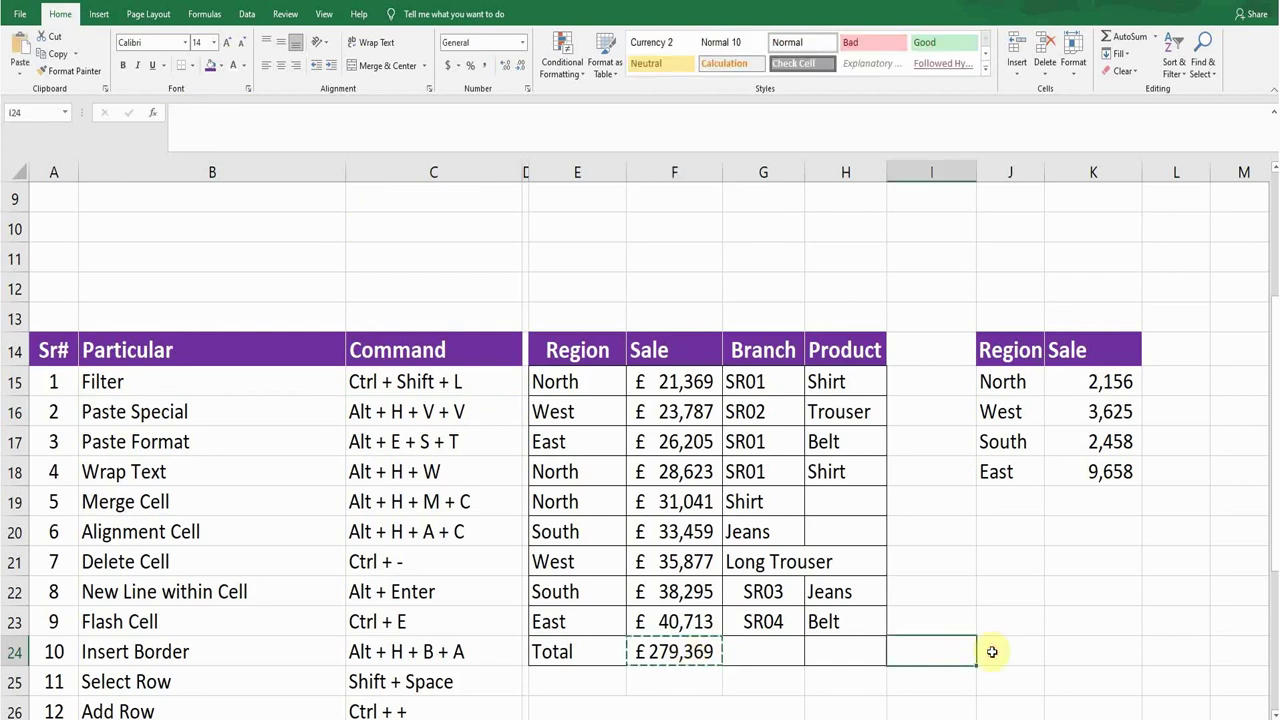
pyautogui.hotkey('alt', 'h')
pyautogui.press('v')
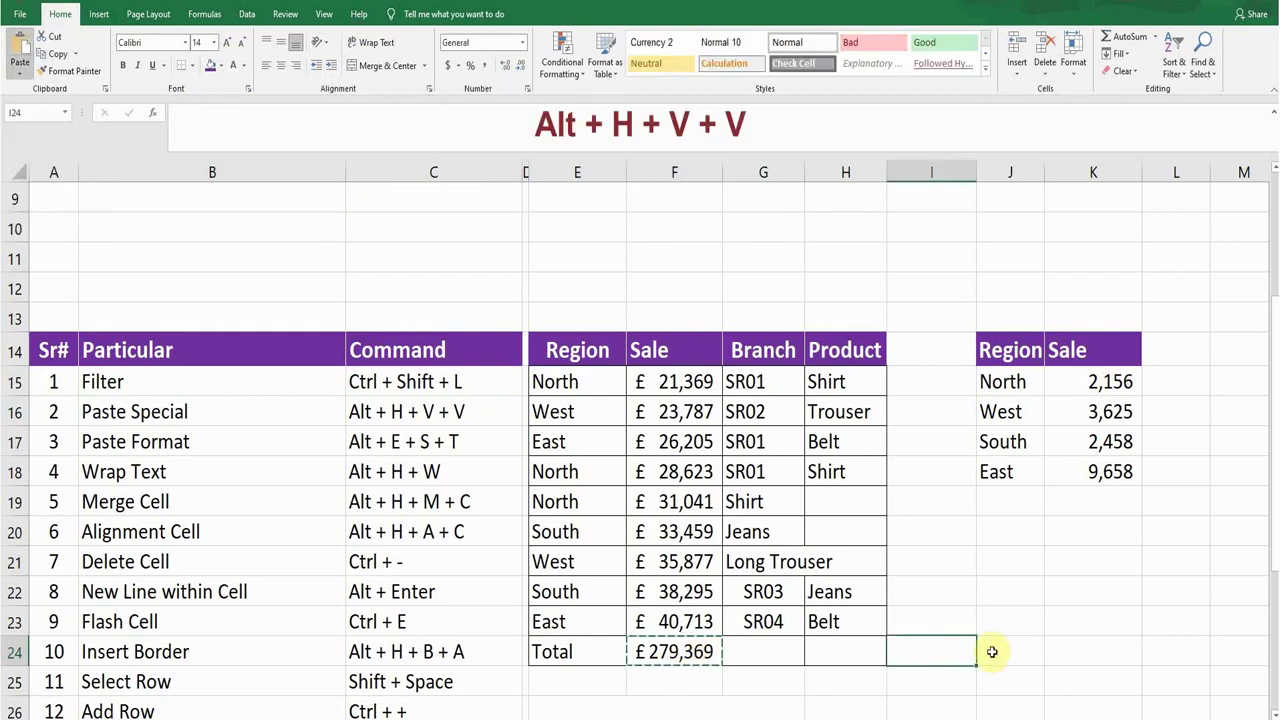
pyautogui.press('v')
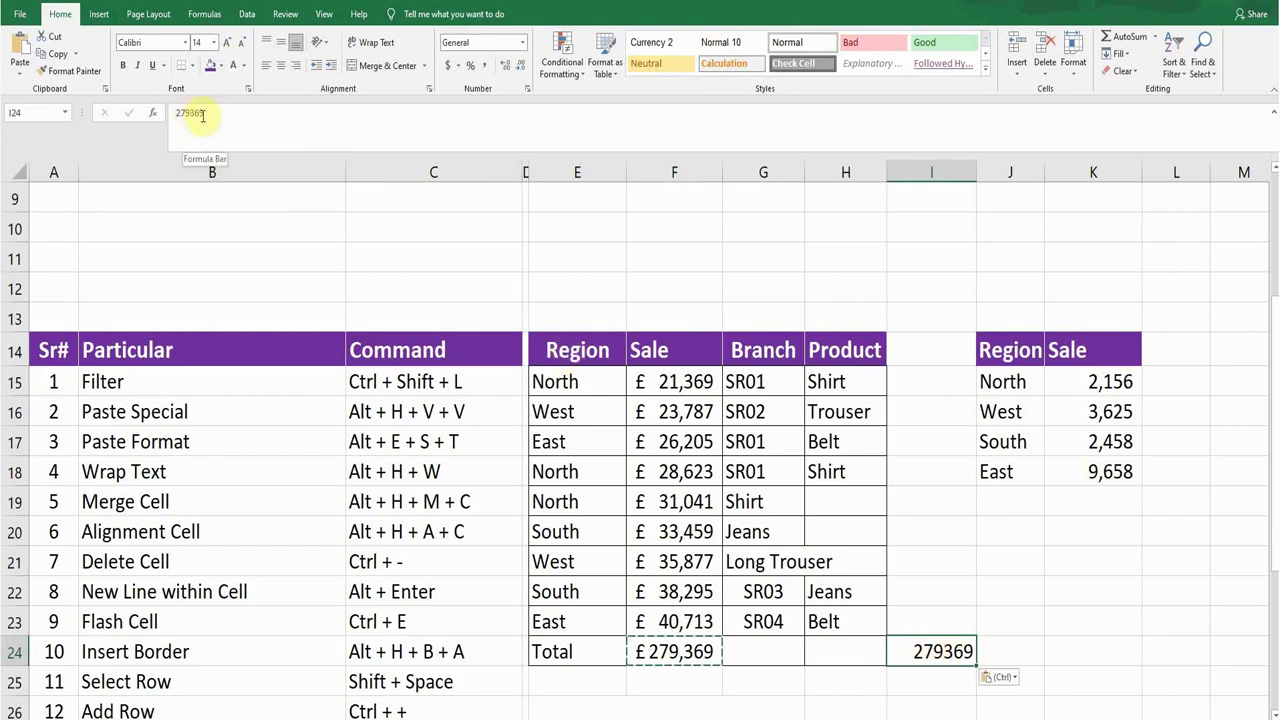
pyautogui.click(184, 442)
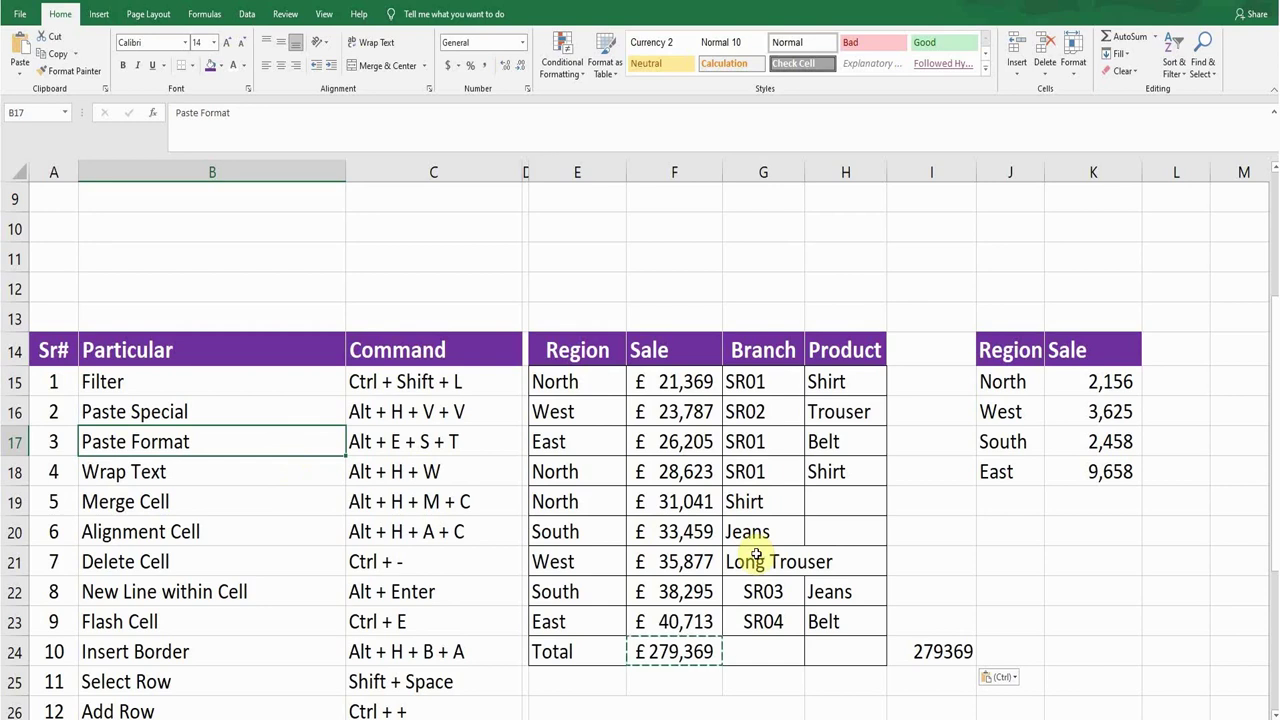
# Step: Copy F18's currency formatting onto J22 using Paste Special Formats only
pyautogui.click(680, 471)
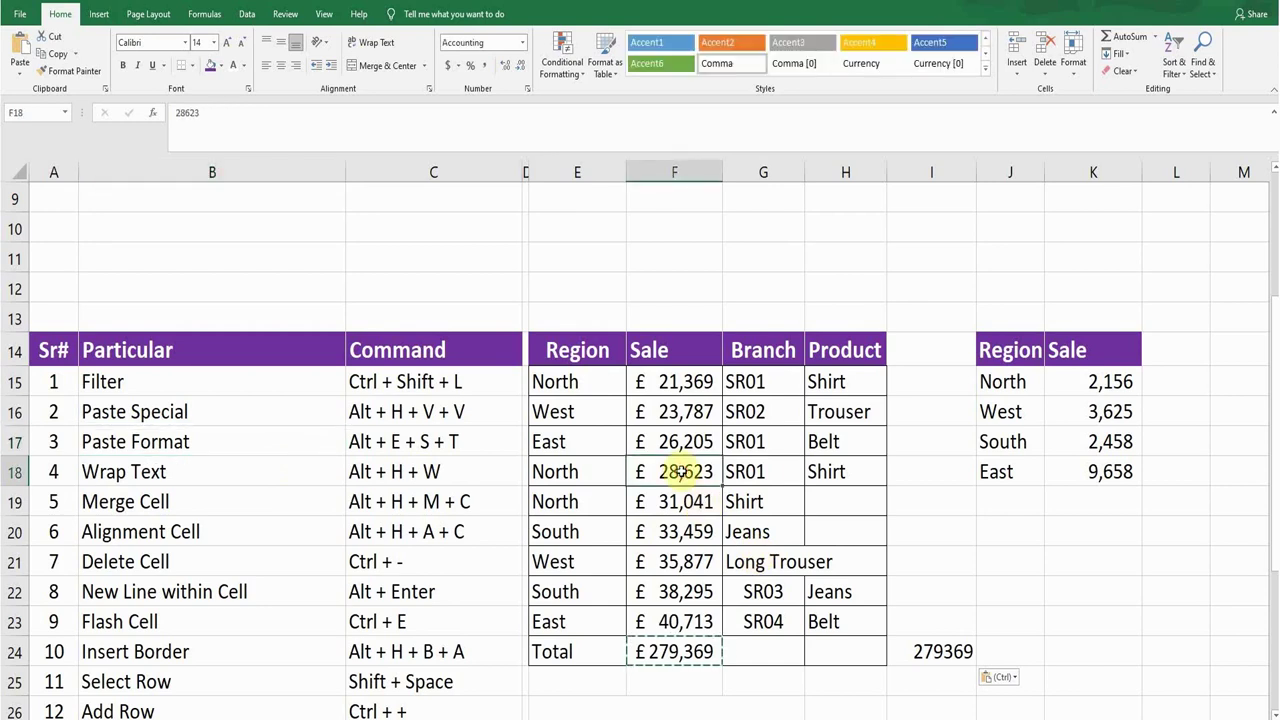
pyautogui.hotkey('ctrl', 'c')
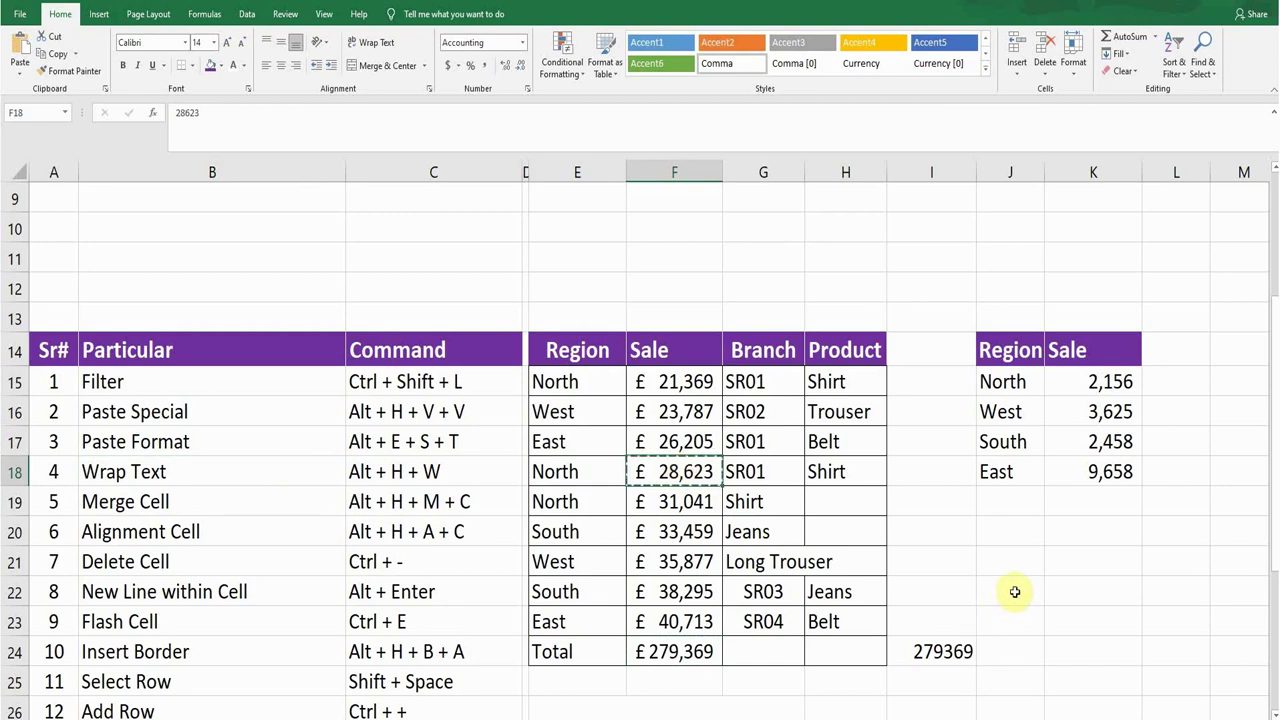
pyautogui.click(1014, 592)
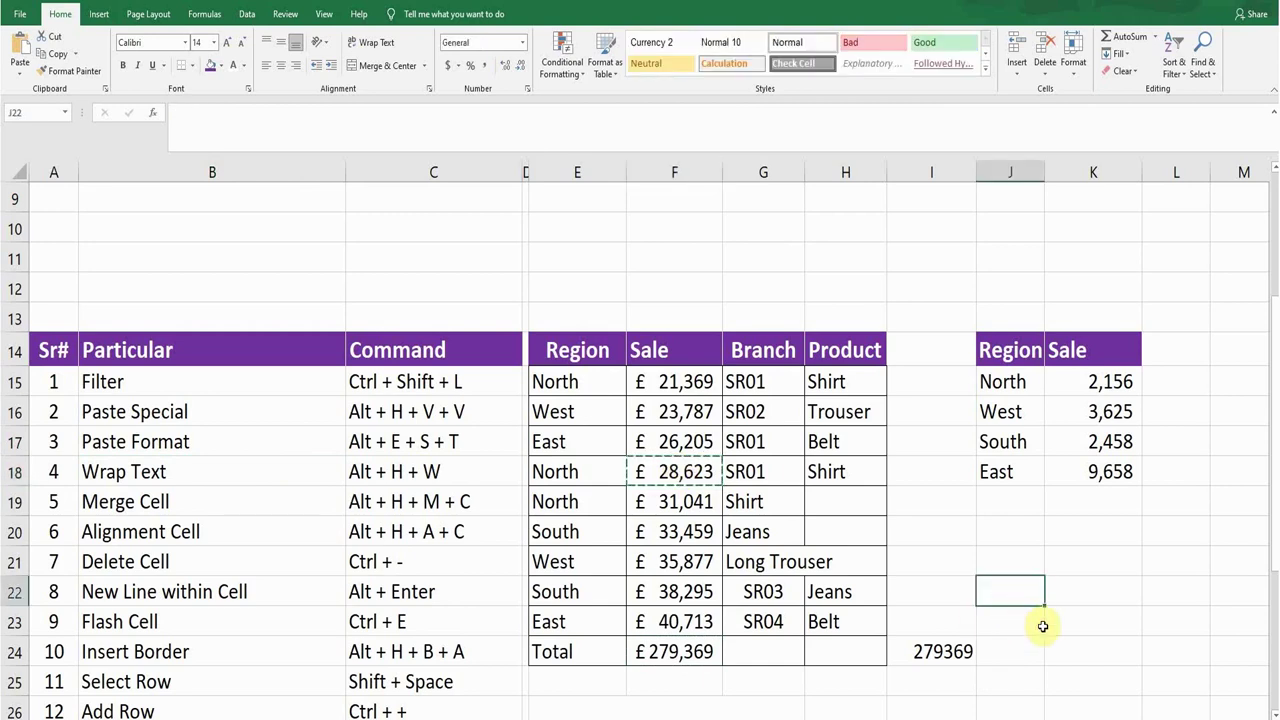
pyautogui.press('alt')
pyautogui.press('e')
pyautogui.press('s')
pyautogui.press('t')
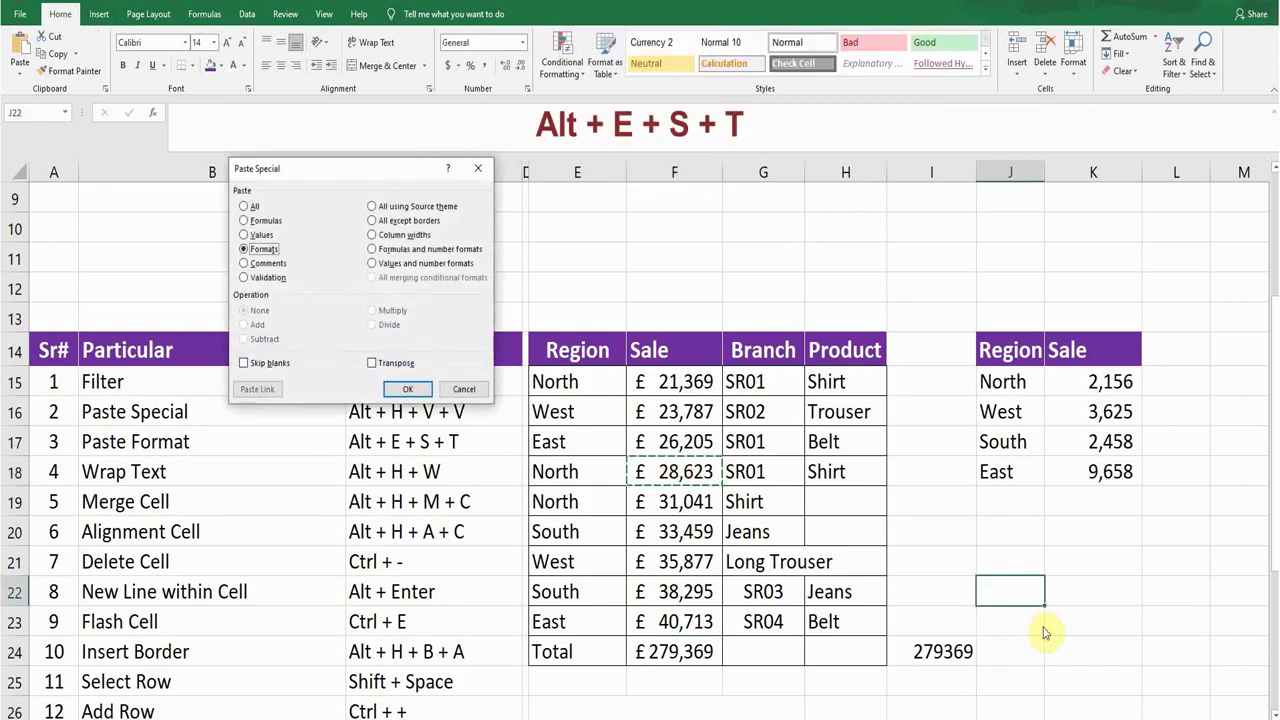
pyautogui.press('Return')
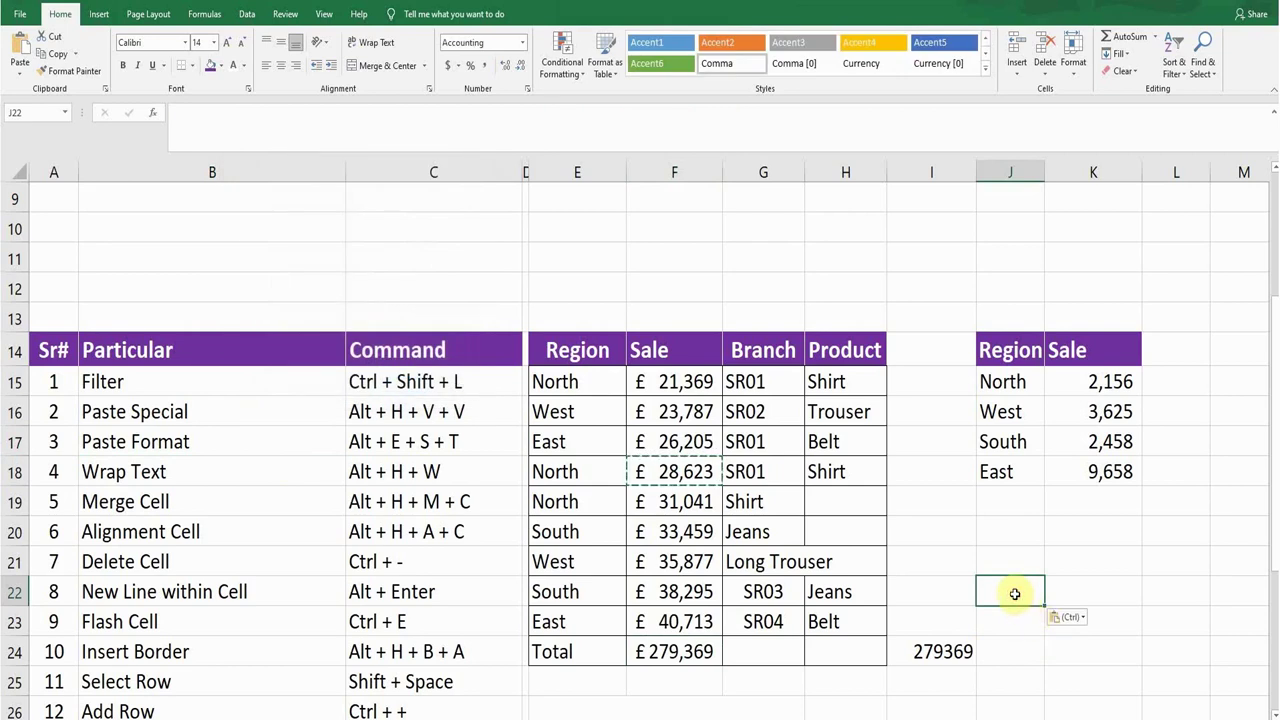
# Step: Enter 25148 in J22 and widen column J so £ 25,148 fits
pyautogui.write('2')
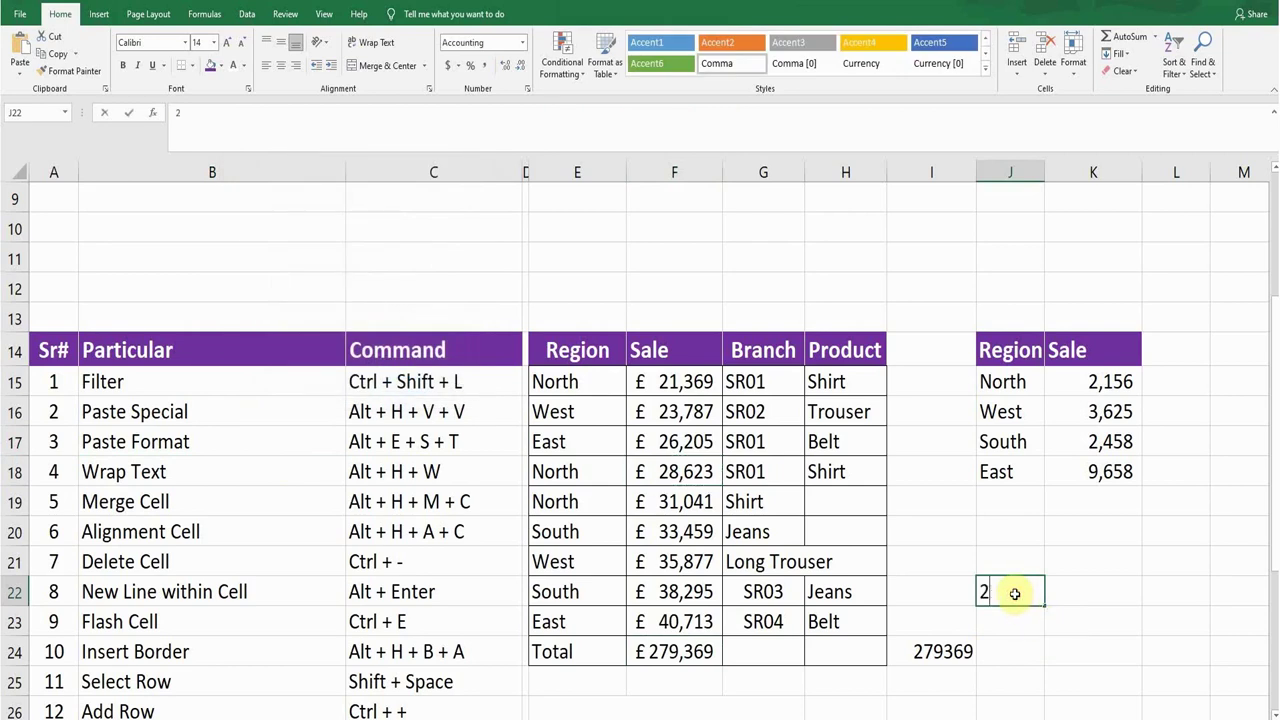
pyautogui.write('5148')
pyautogui.press('Return')
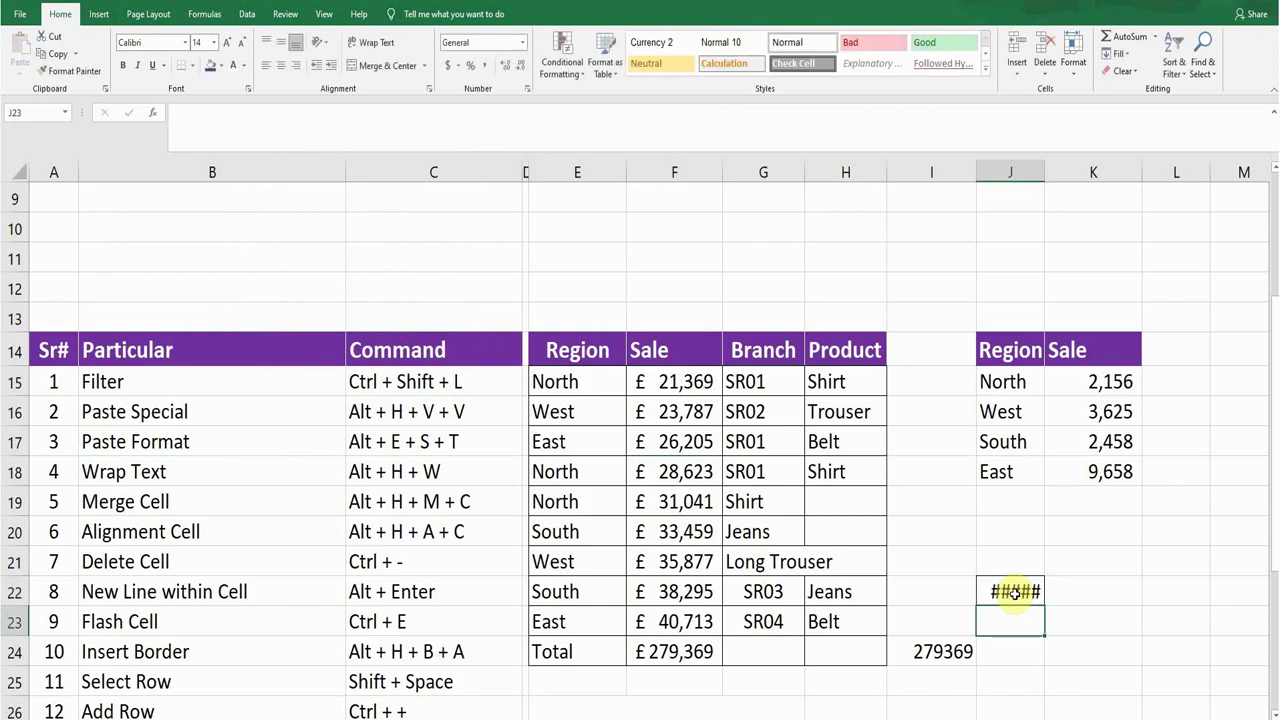
pyautogui.moveTo(1046, 168); pyautogui.dragTo(1070, 168)
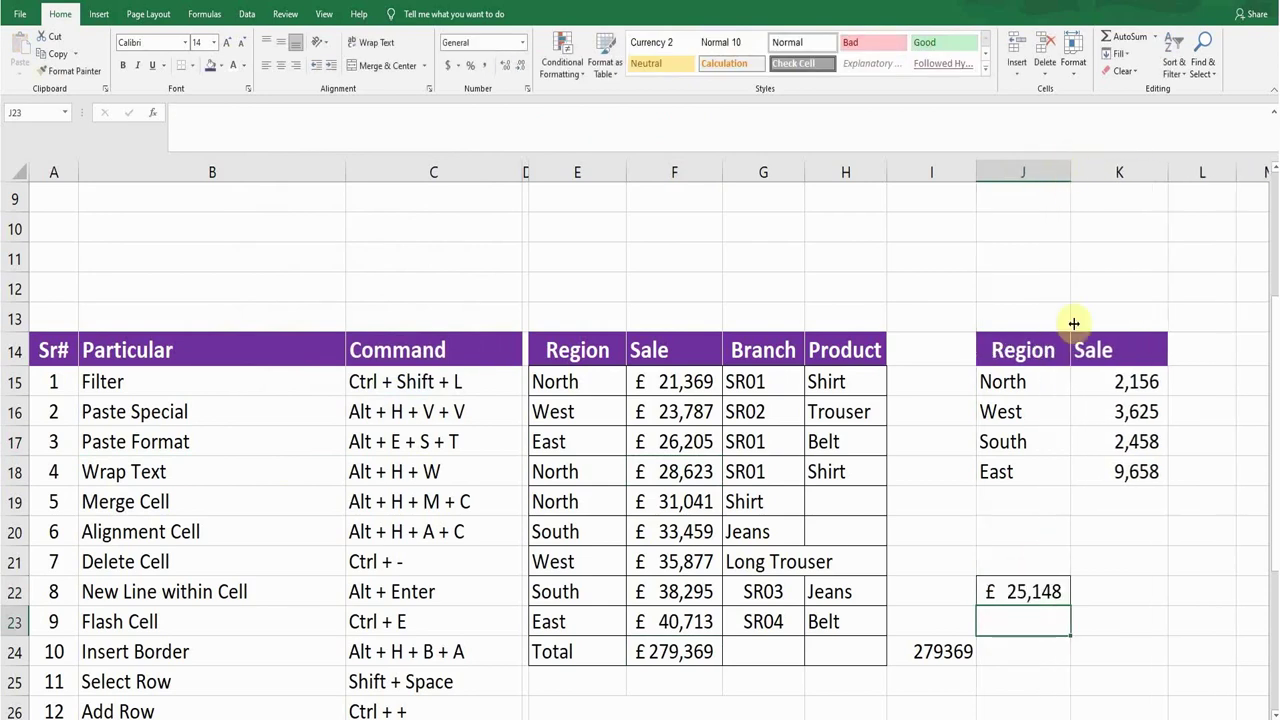
pyautogui.click(678, 444)
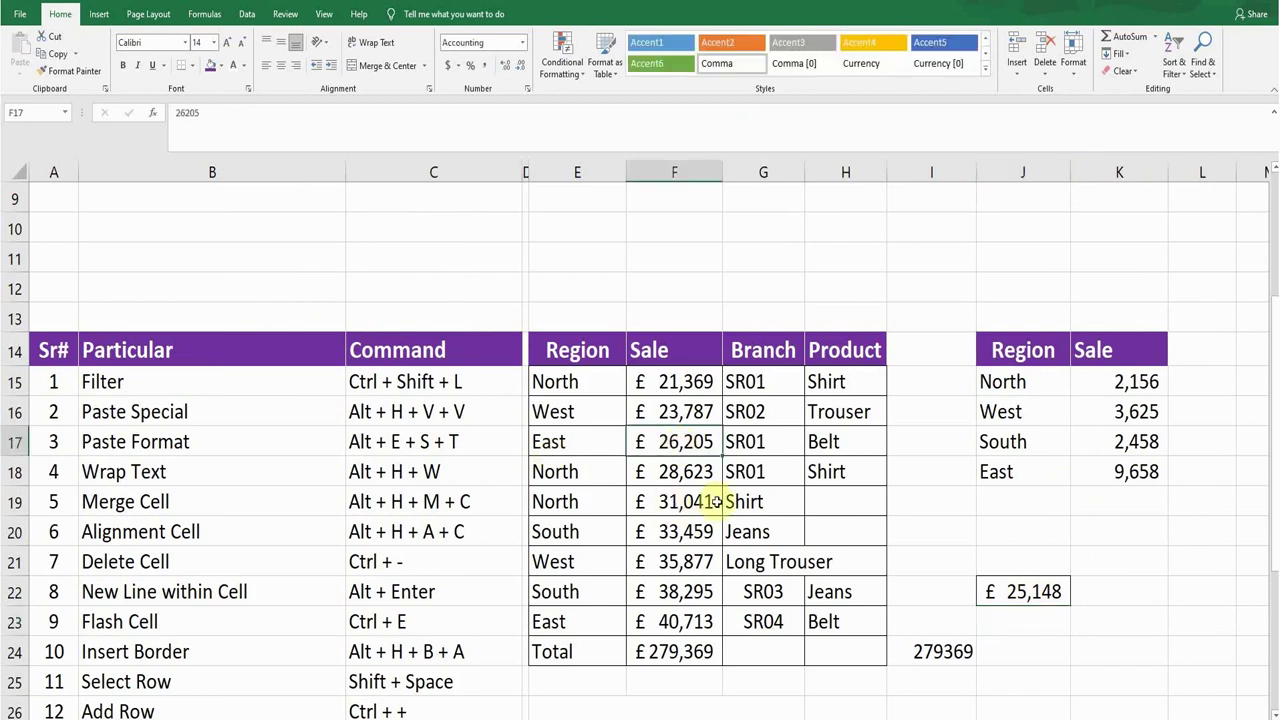
pyautogui.click(201, 472)
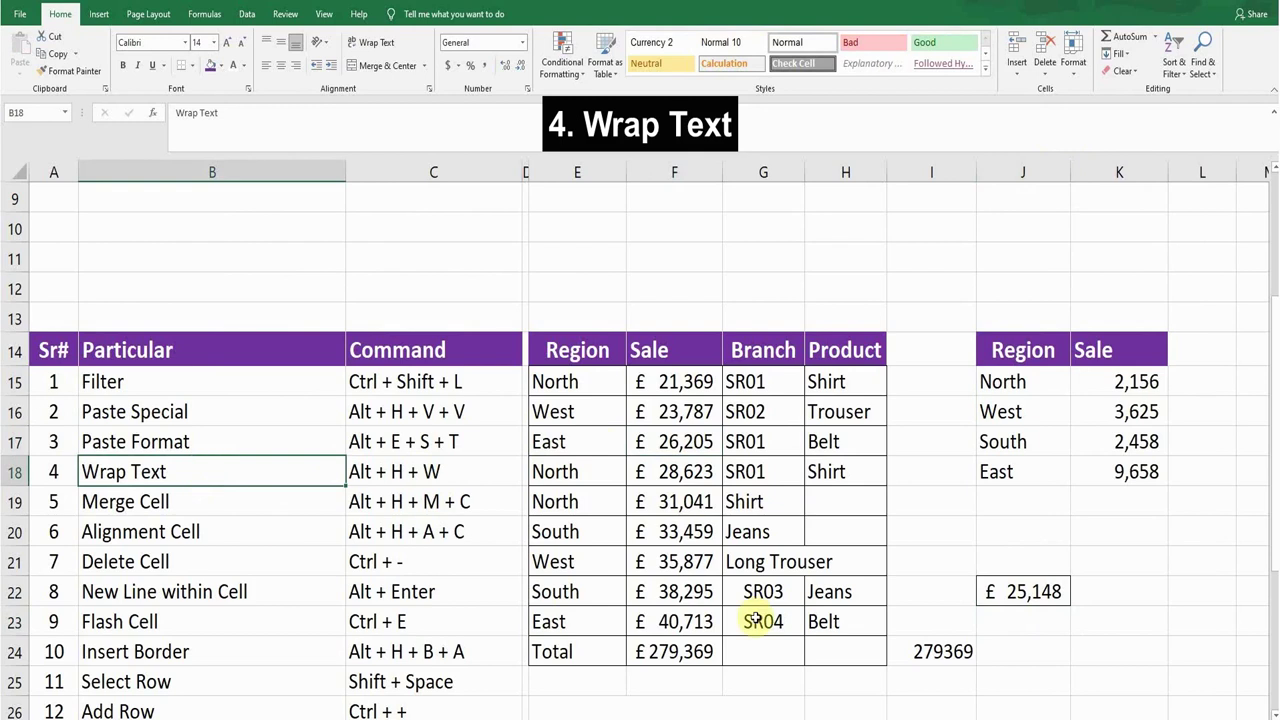
pyautogui.click(760, 562)
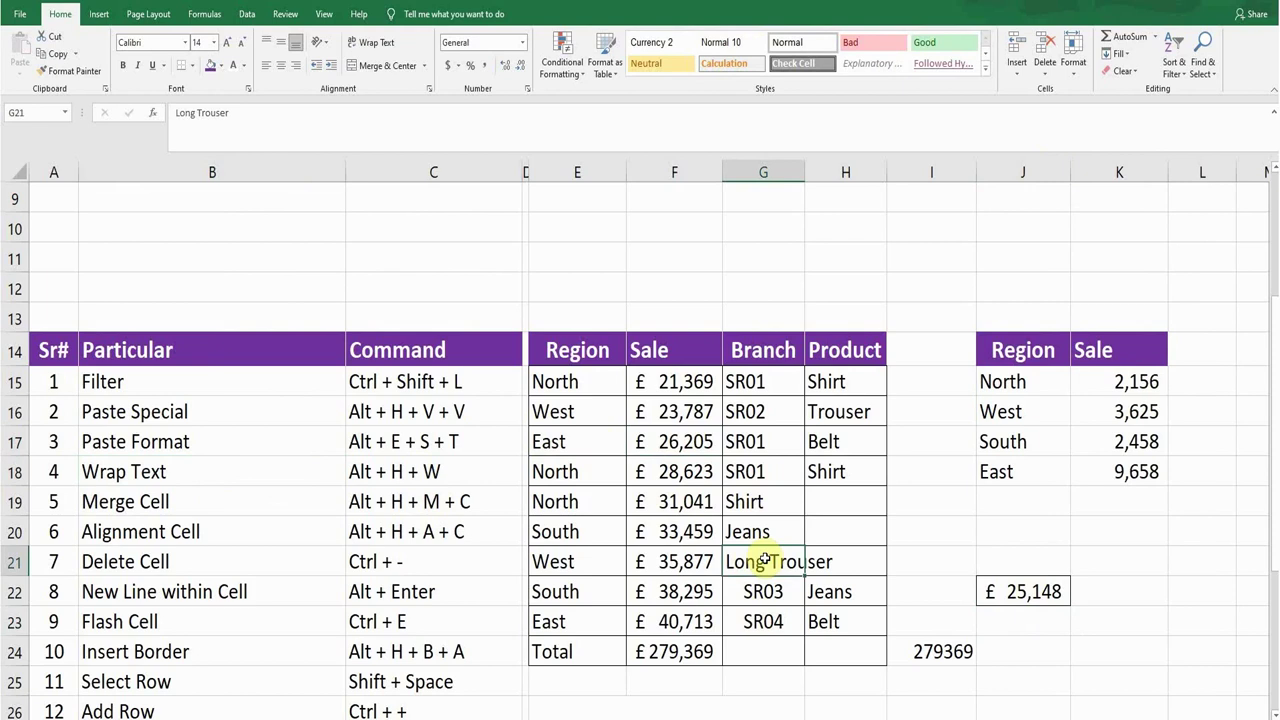
pyautogui.hotkey('alt', 'h')
pyautogui.press('w')
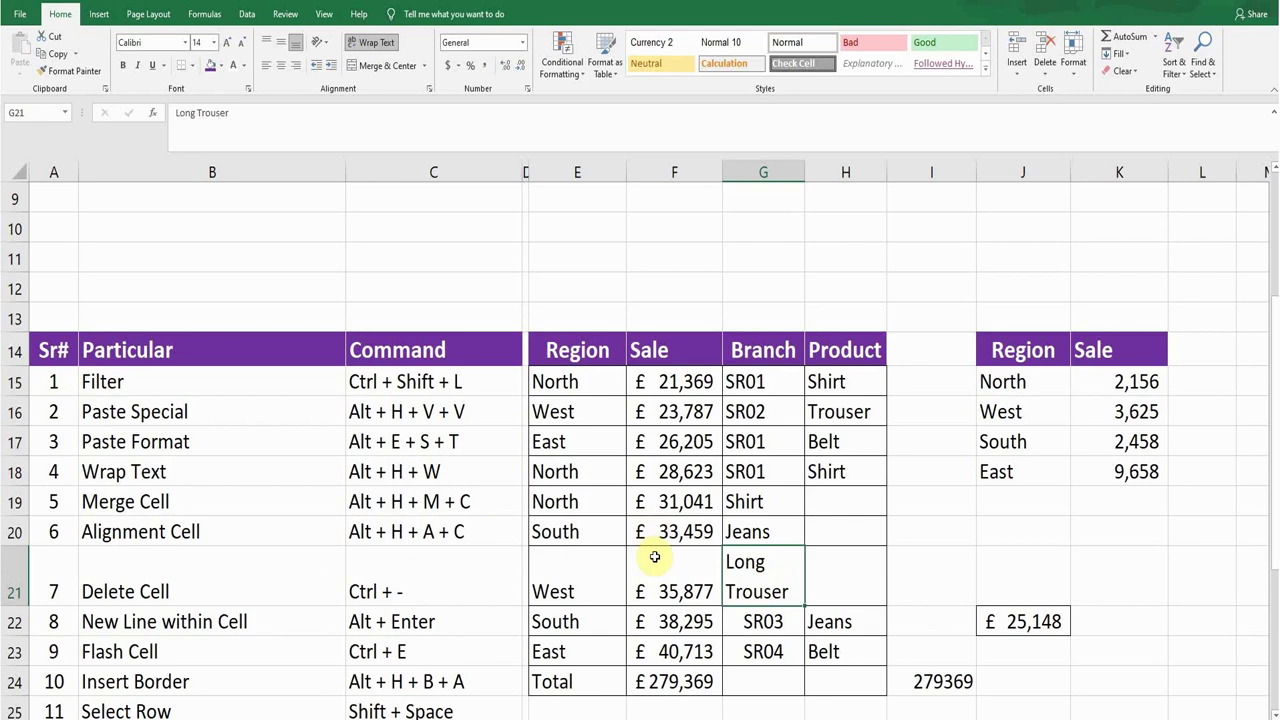
pyautogui.hotkey('alt', 'h')
pyautogui.press('w')
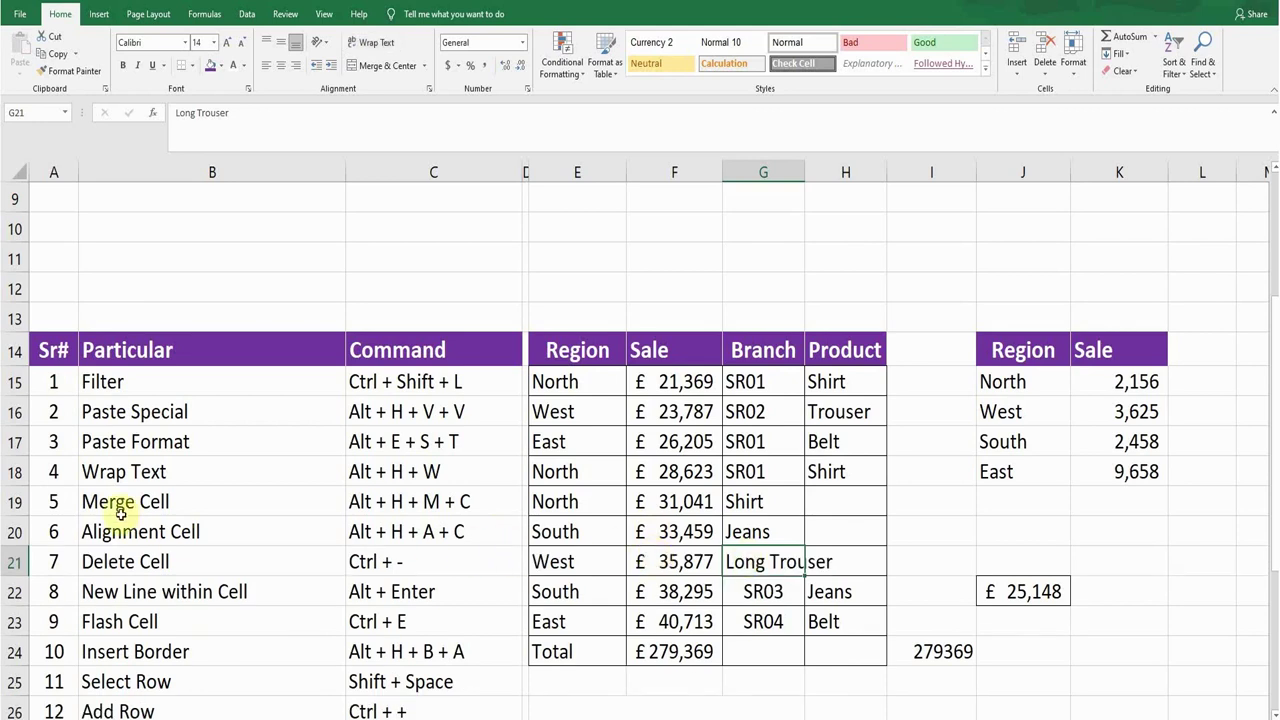
# Step: Select G19:H19 and apply Merge & Center so Shirt sits centred across both cells
pyautogui.click(135, 503)
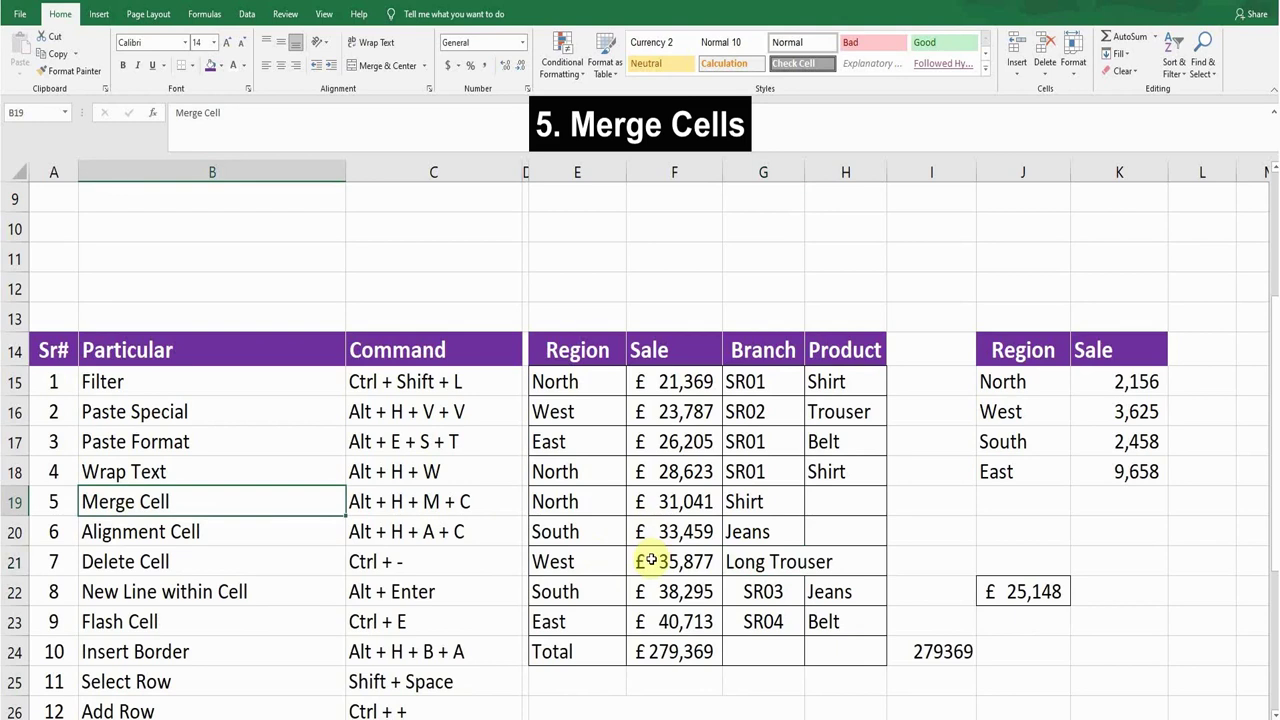
pyautogui.click(754, 503)
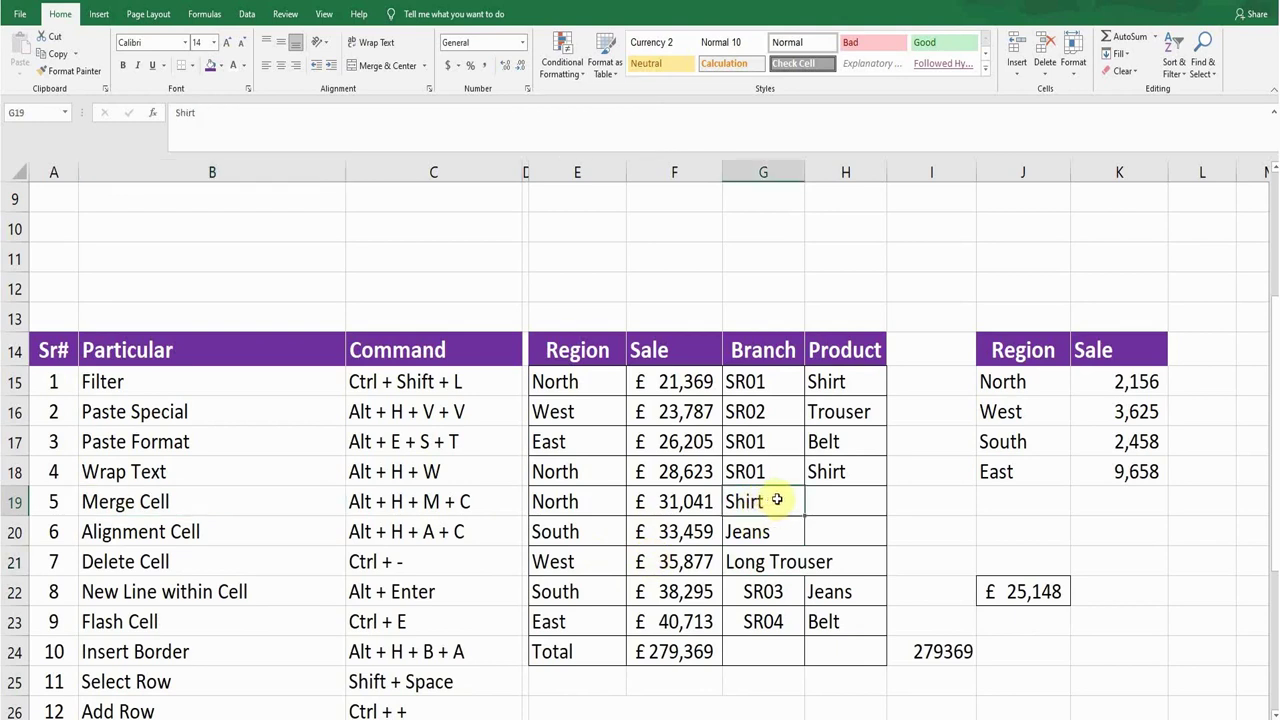
pyautogui.moveTo(777, 500); pyautogui.dragTo(829, 500)
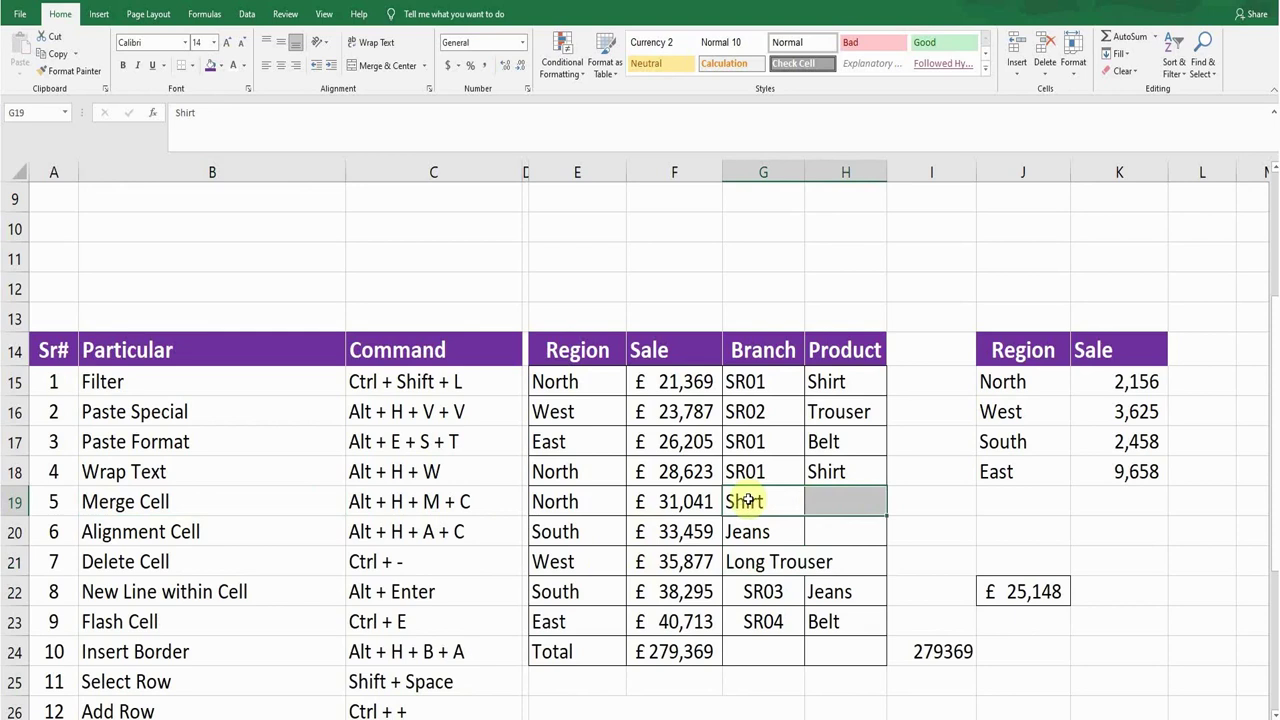
pyautogui.hotkey('alt', 'h')
pyautogui.press('m')
pyautogui.press('c')
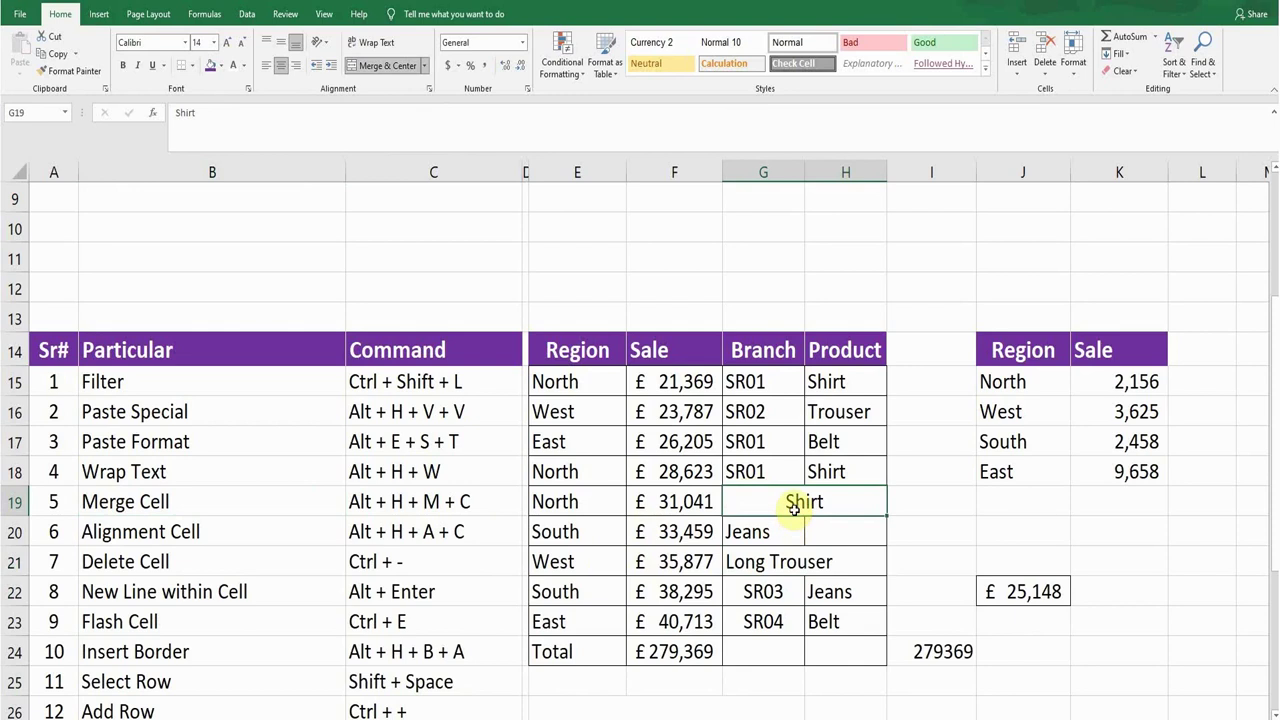
# Step: Apply Center alignment to G17 so the SR01 code sits centred in the cell
pyautogui.click(222, 534)
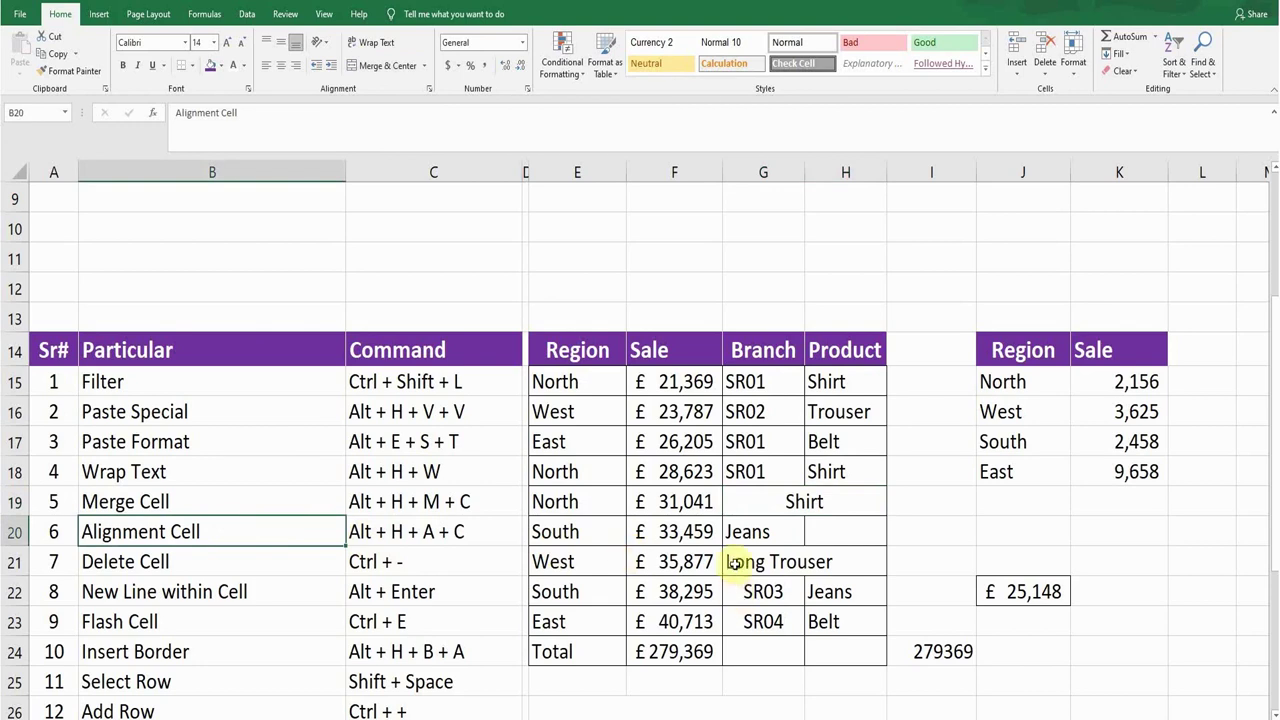
pyautogui.click(768, 442)
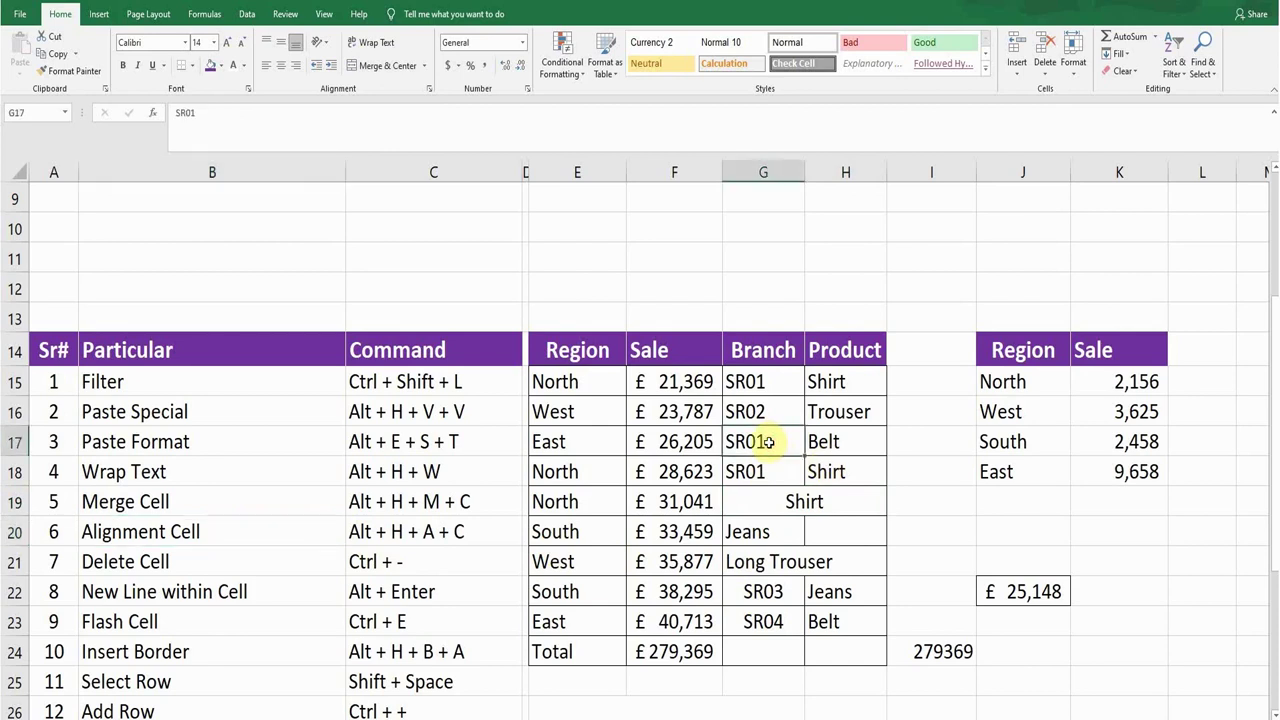
pyautogui.press('alt')
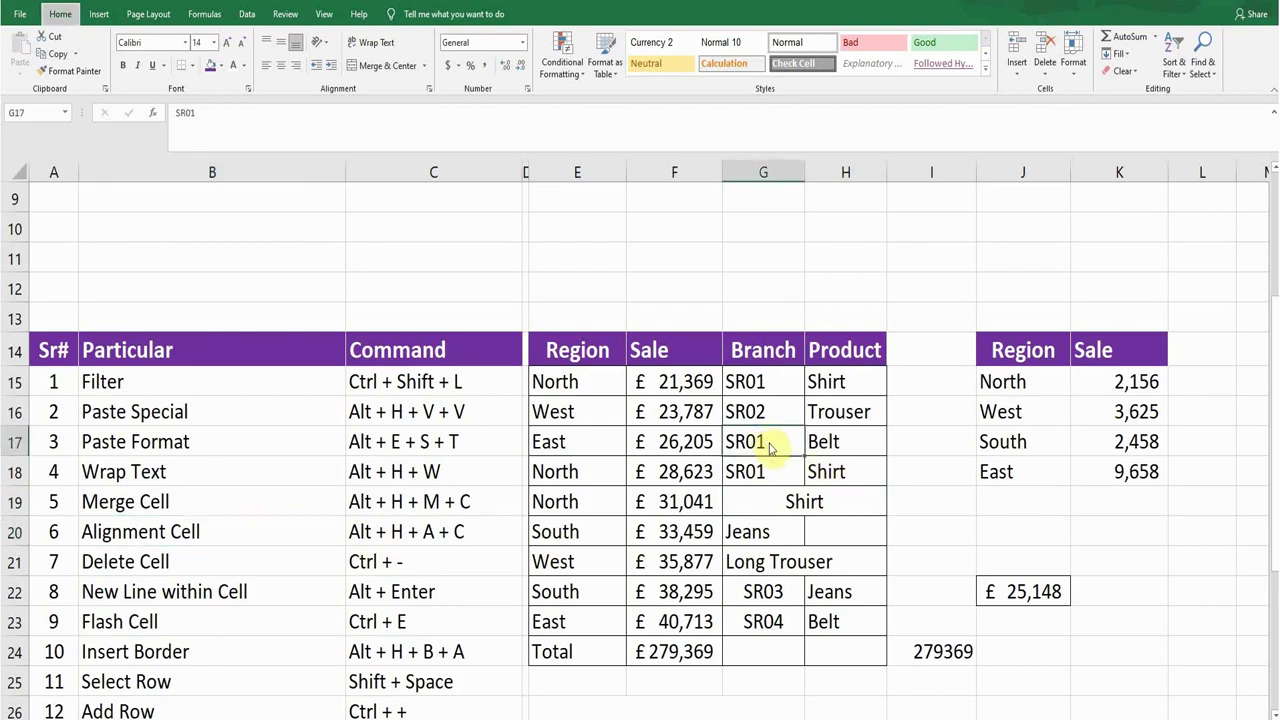
pyautogui.press('h')
pyautogui.press('a')
pyautogui.press('c')
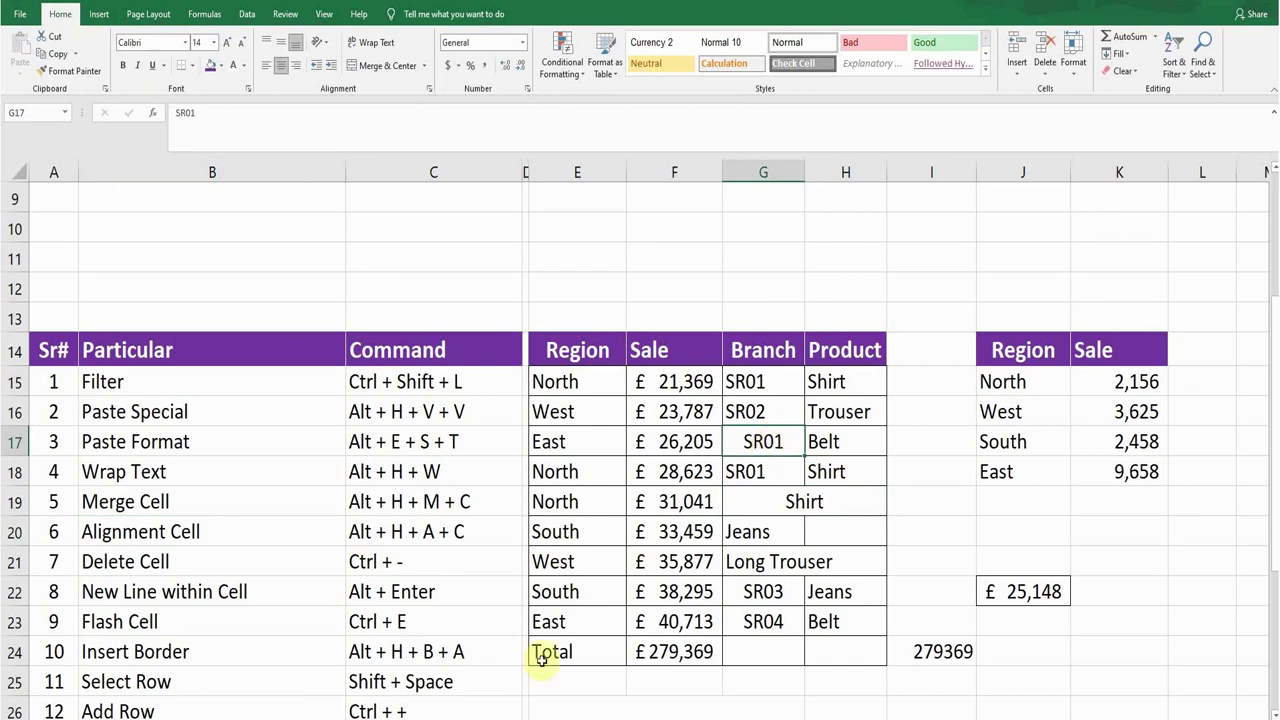
pyautogui.click(220, 531)
pyautogui.click(195, 567)
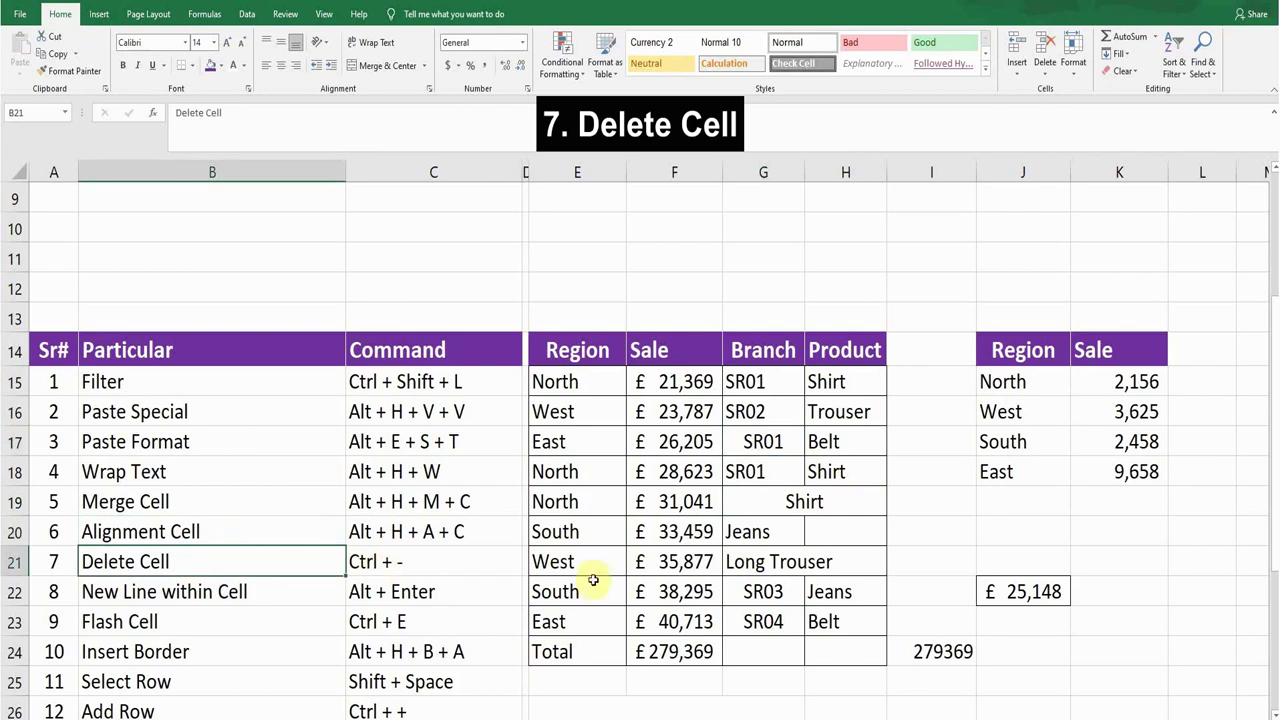
# Step: Delete H22:H23 (Jeans, Belt) using the Shift cells left option
pyautogui.moveTo(828, 594); pyautogui.dragTo(831, 617)
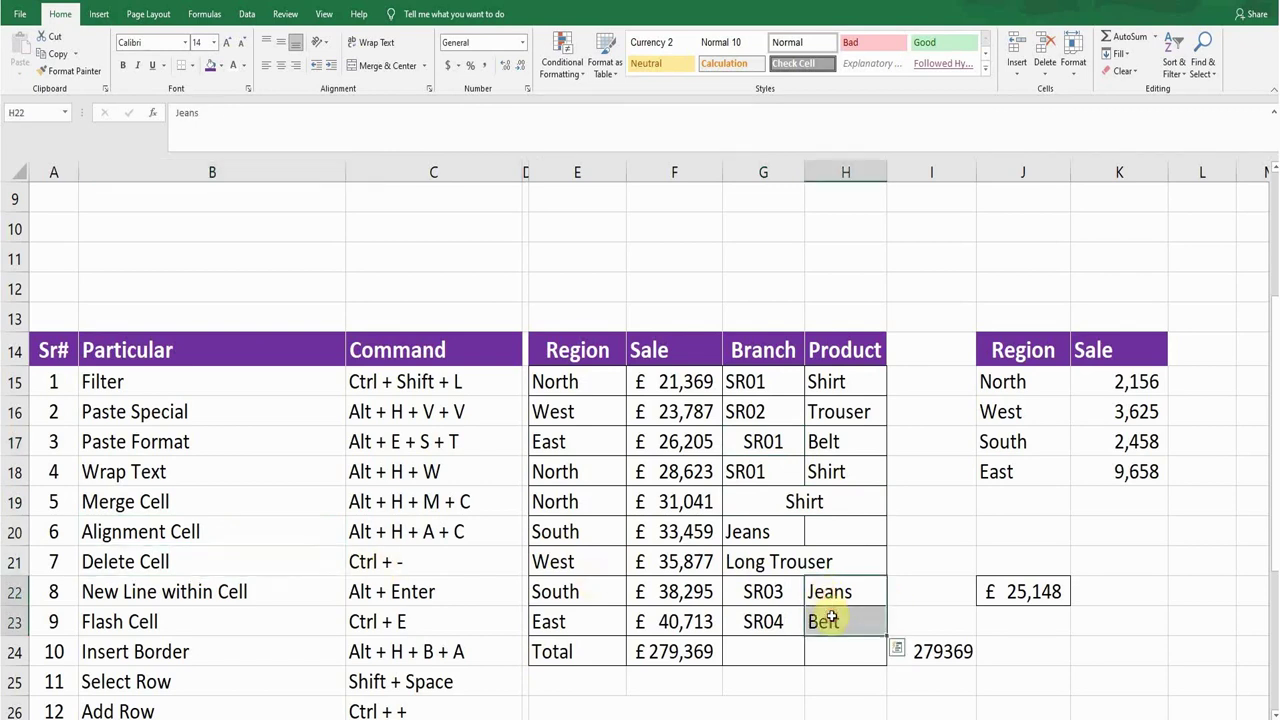
pyautogui.hotkey('ctrl', '-')
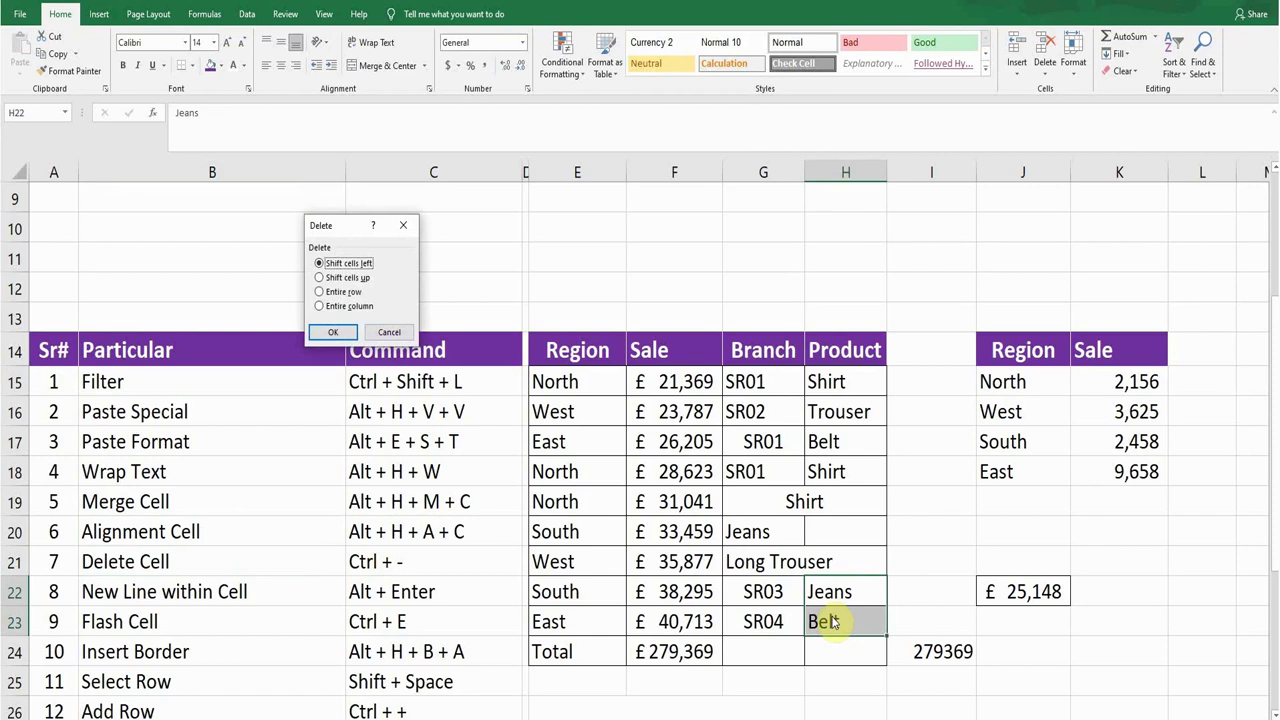
pyautogui.press('Return')
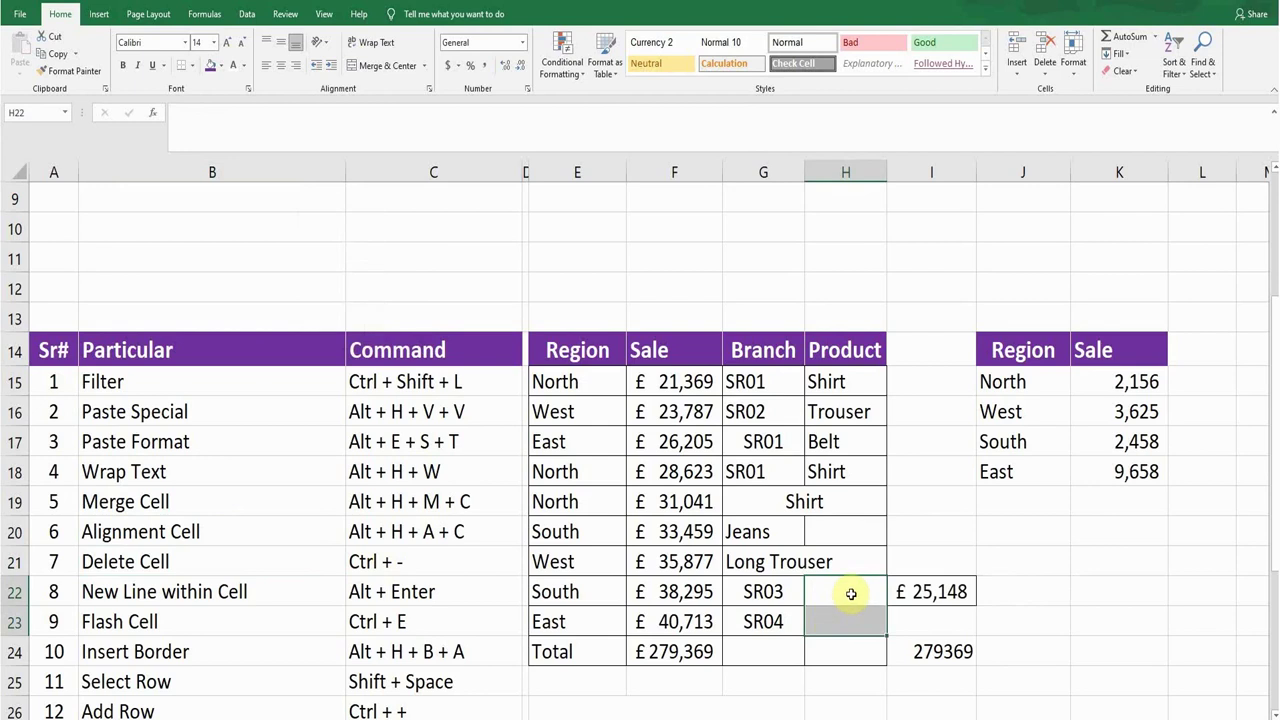
pyautogui.click(851, 594)
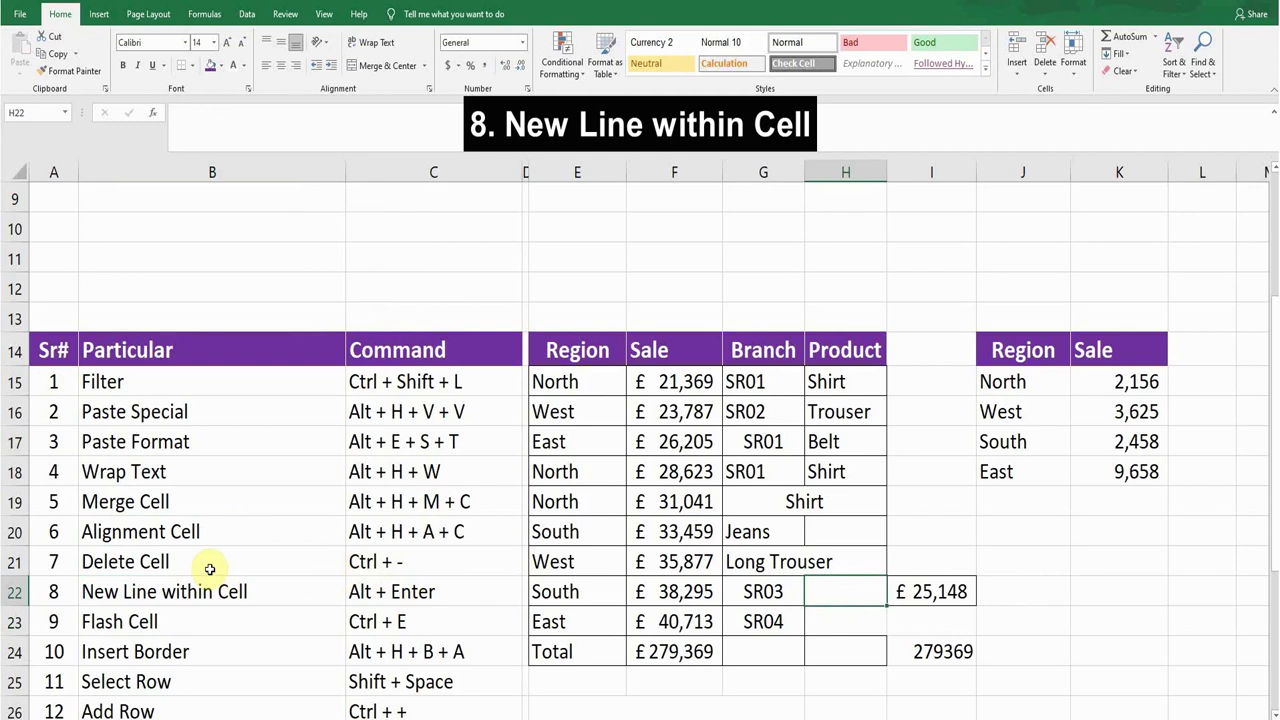
# Step: Add 'Has a' as a new second line in G27 with Alt+Enter in the formula bar
pyautogui.scroll(-1, 210, 569)
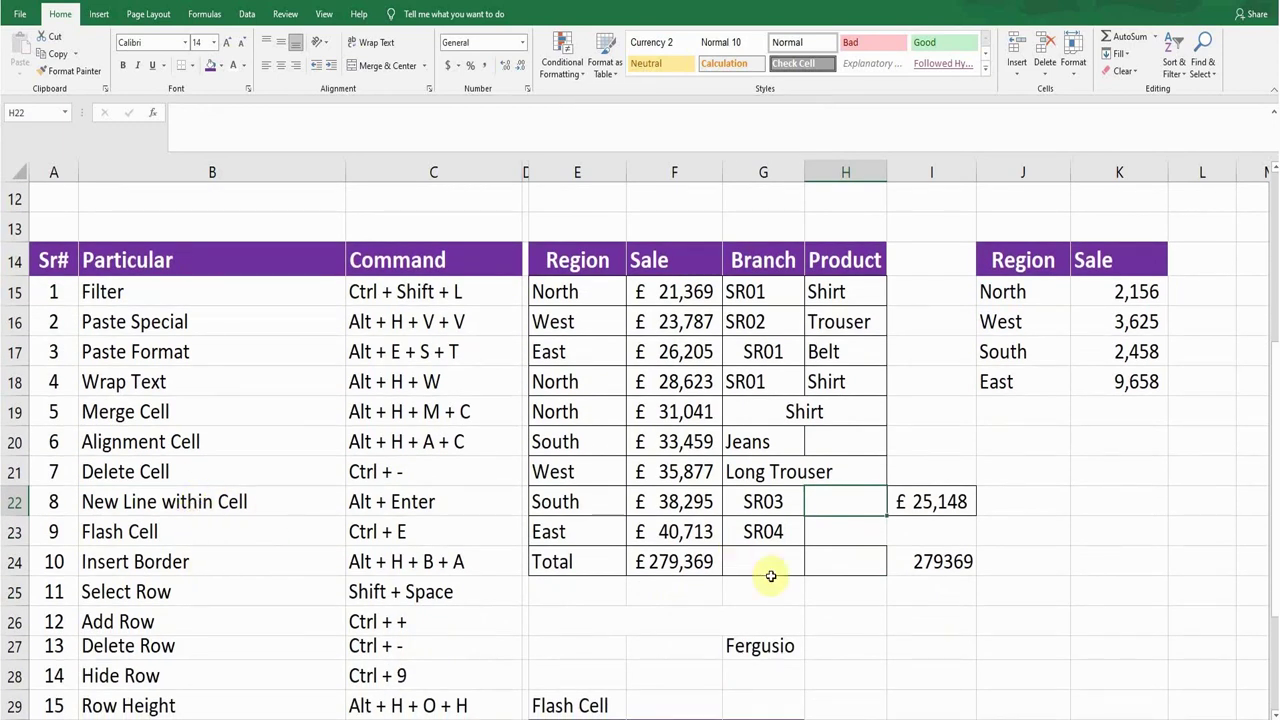
pyautogui.click(771, 648)
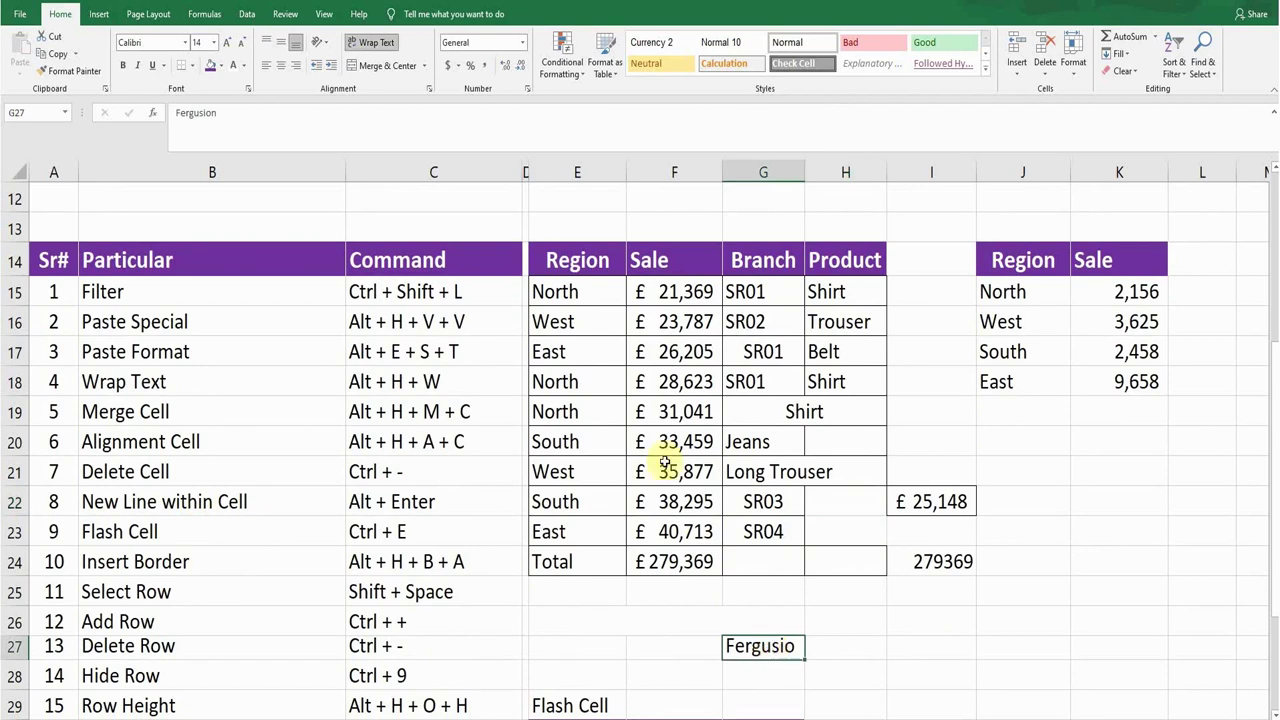
pyautogui.click(236, 114)
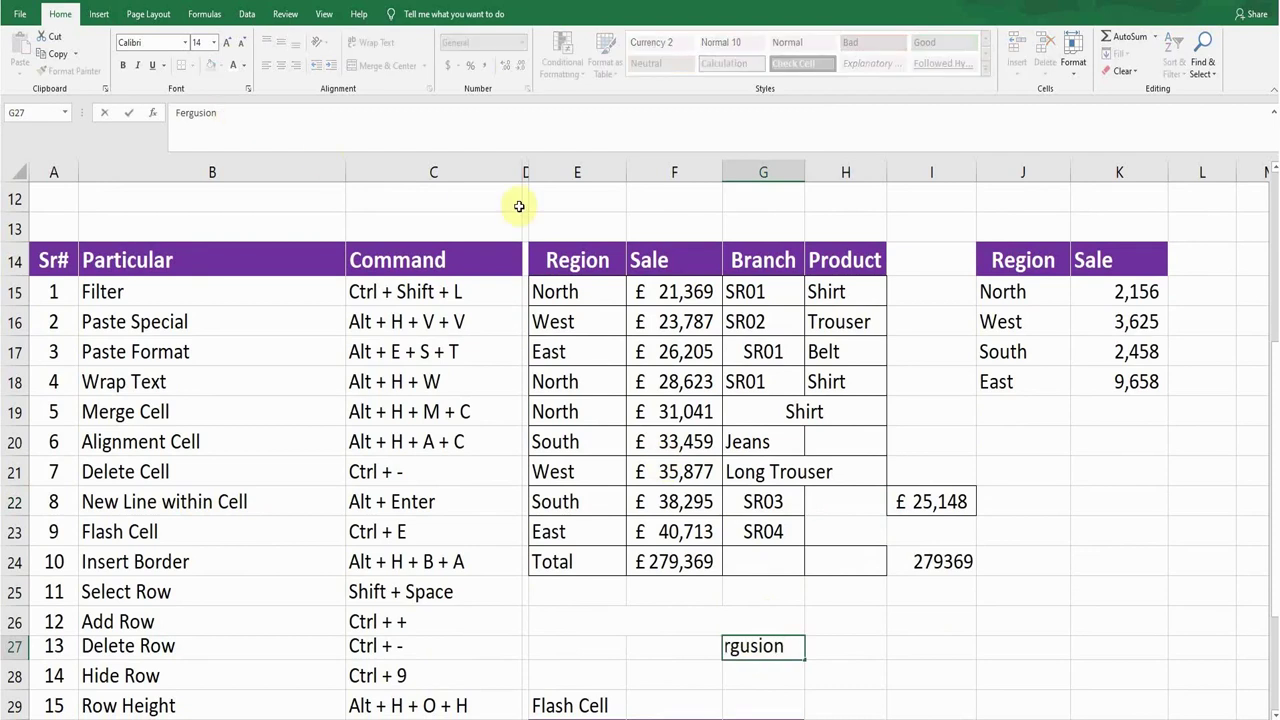
pyautogui.hotkey('alt', 'Return')
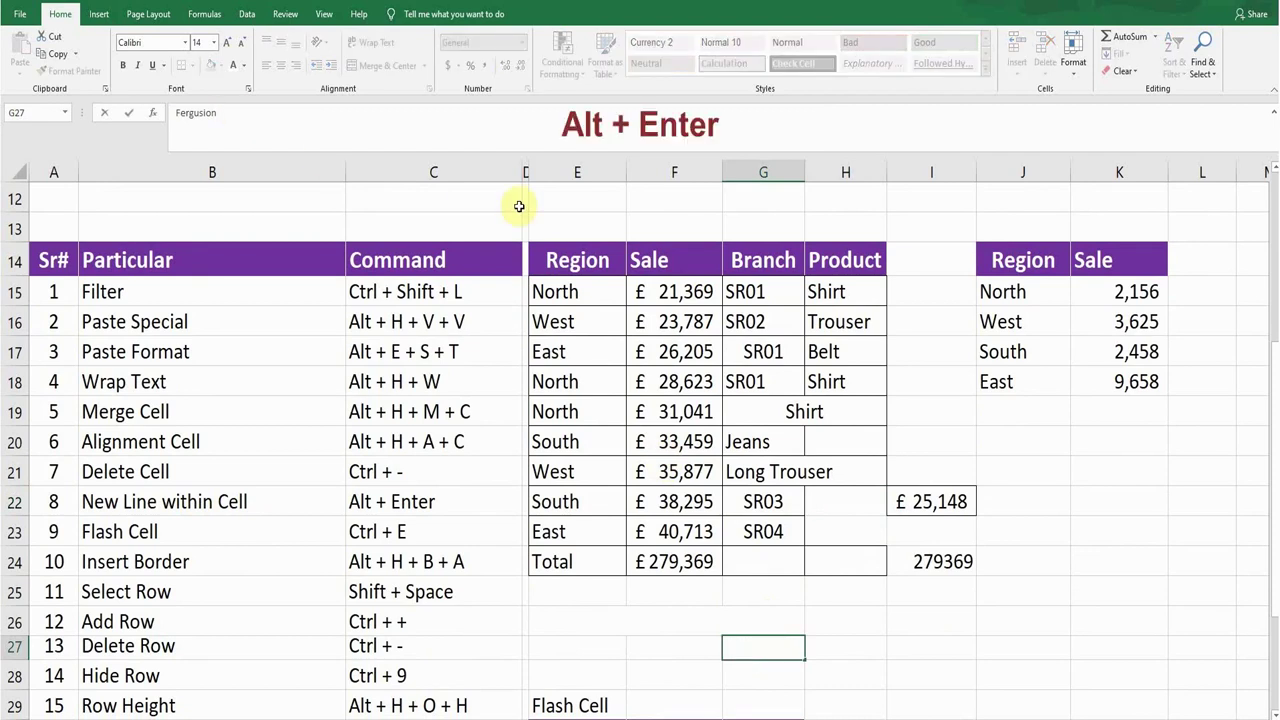
pyautogui.write('Has a')
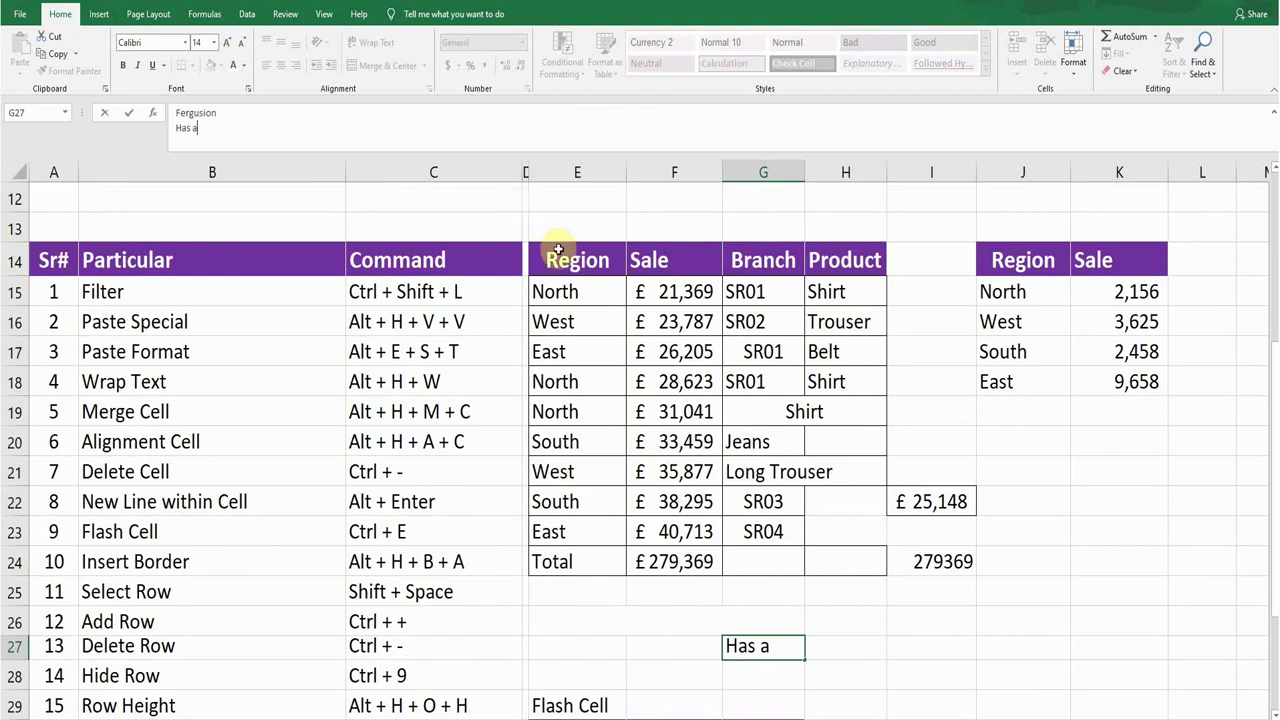
pyautogui.click(846, 616)
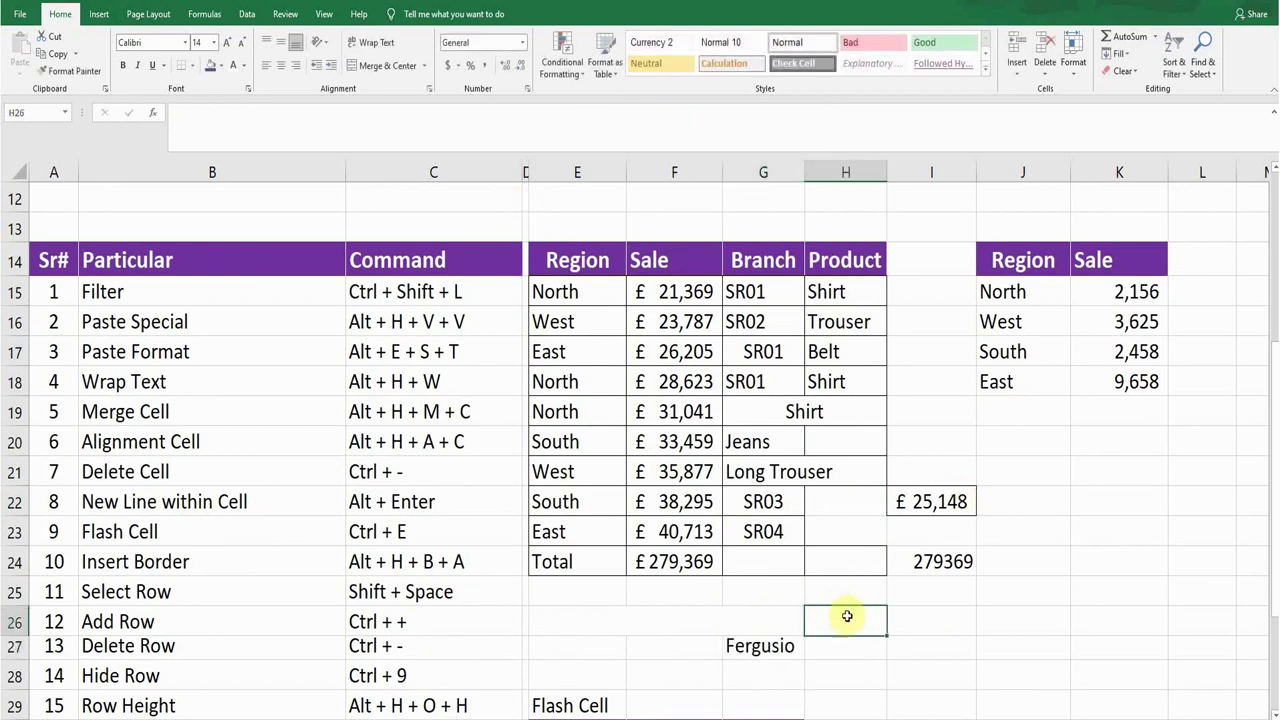
pyautogui.click(388, 535)
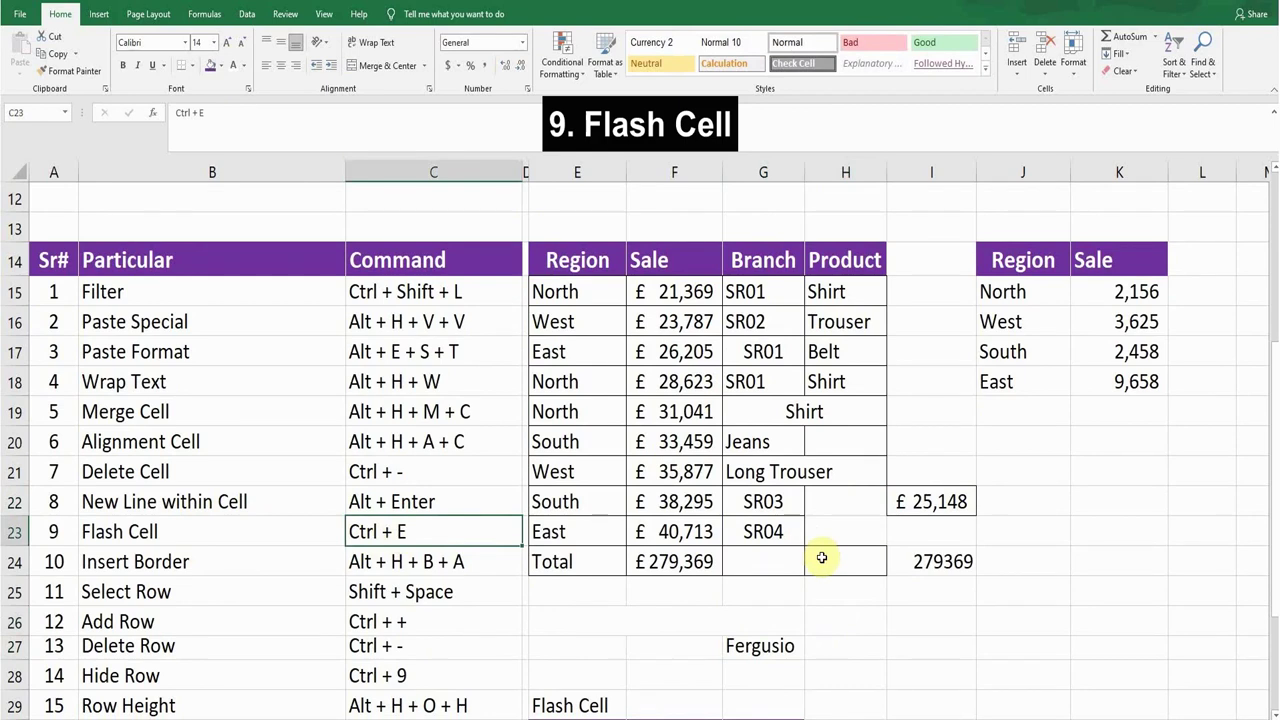
pyautogui.scroll(-3, 825, 558)
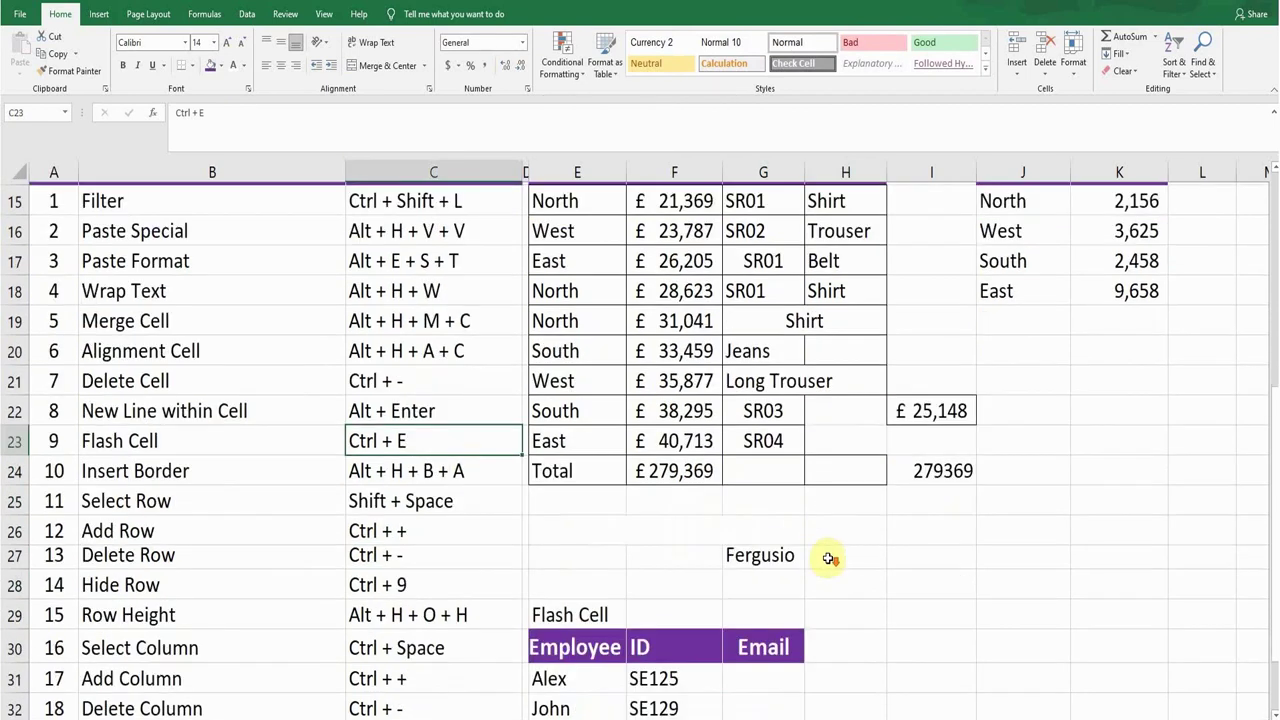
pyautogui.click(750, 496)
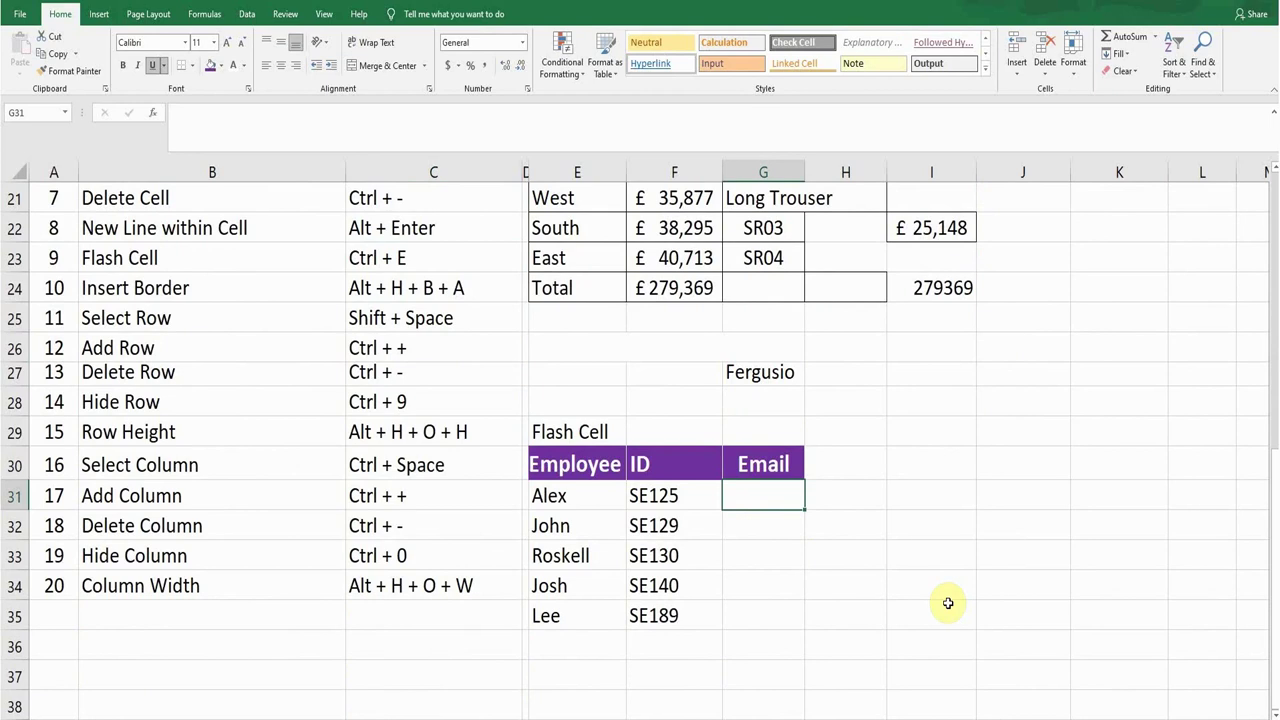
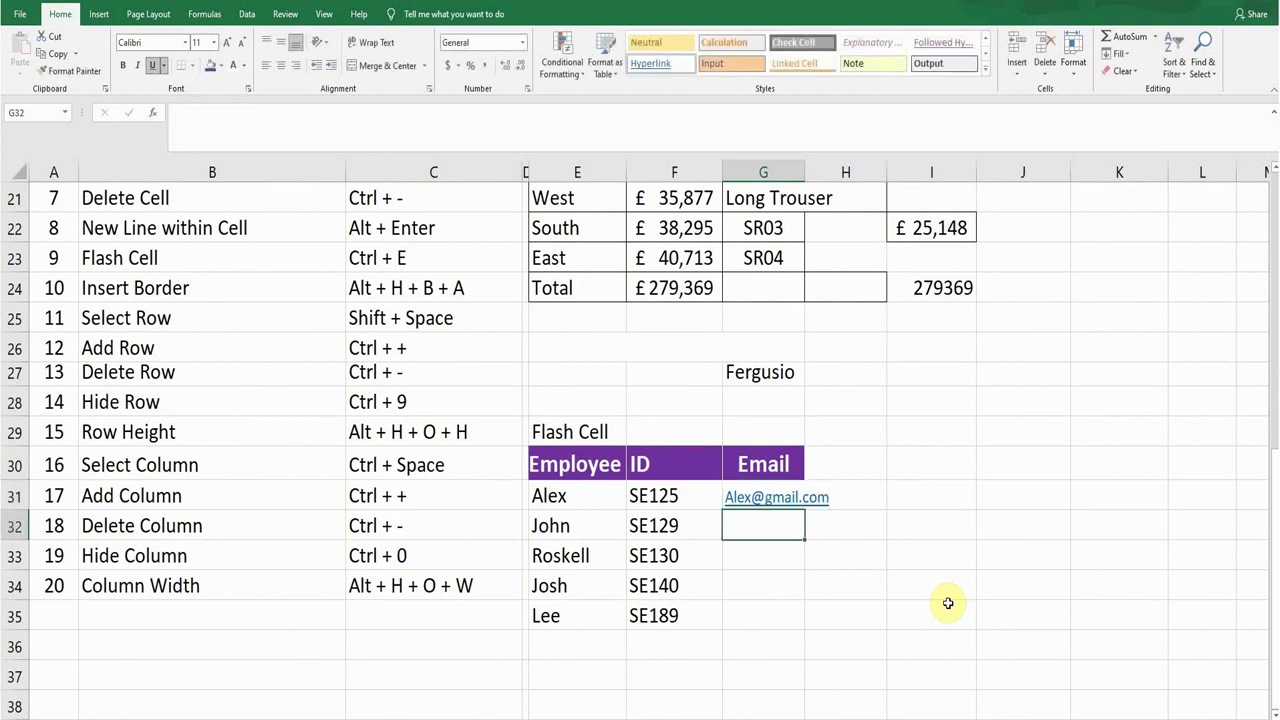
pyautogui.press('Up')
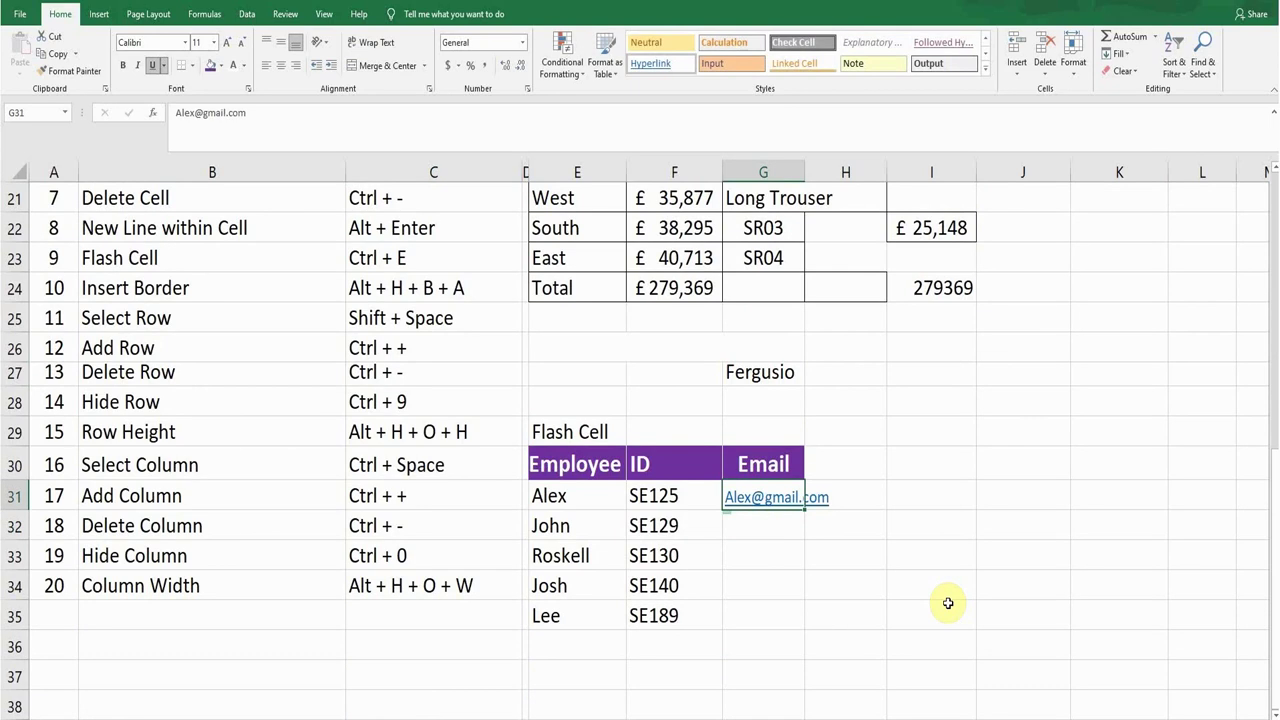
pyautogui.hotkey('shift', 'Down')
pyautogui.hotkey('shift', 'Down')
pyautogui.hotkey('shift', 'Down')
pyautogui.hotkey('shift', 'Down')
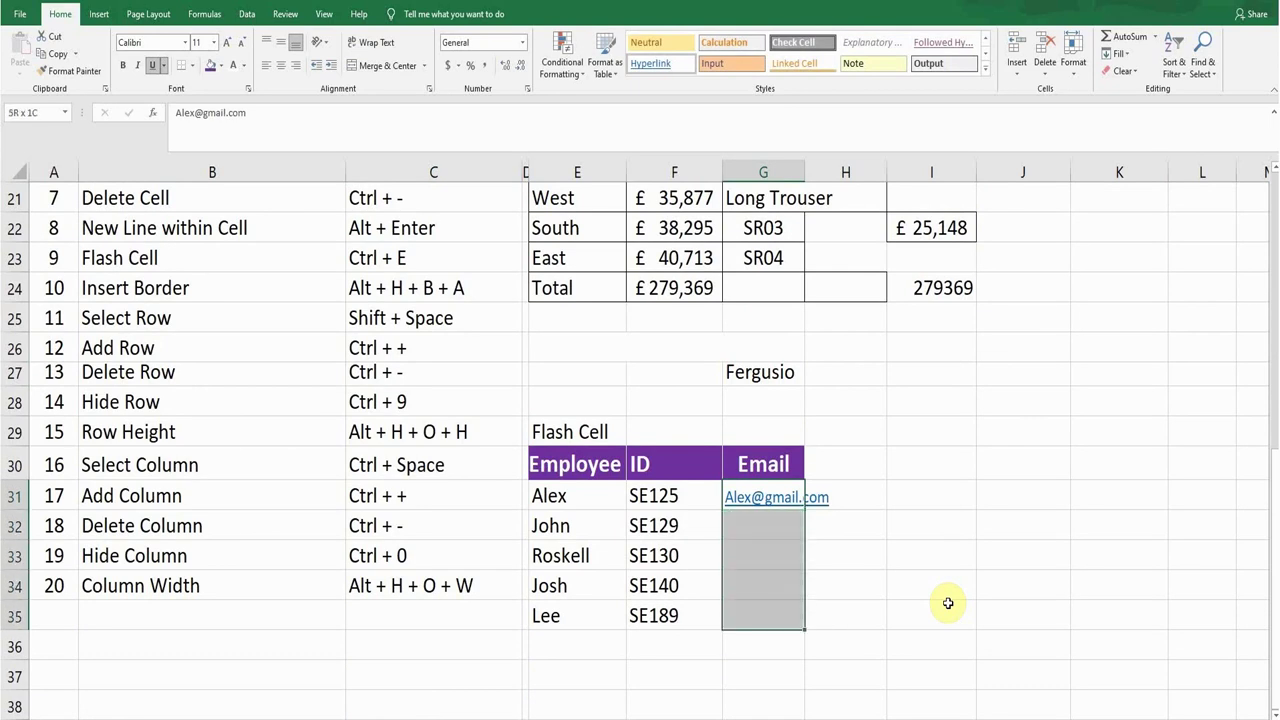
pyautogui.hotkey('ctrl', 'e')
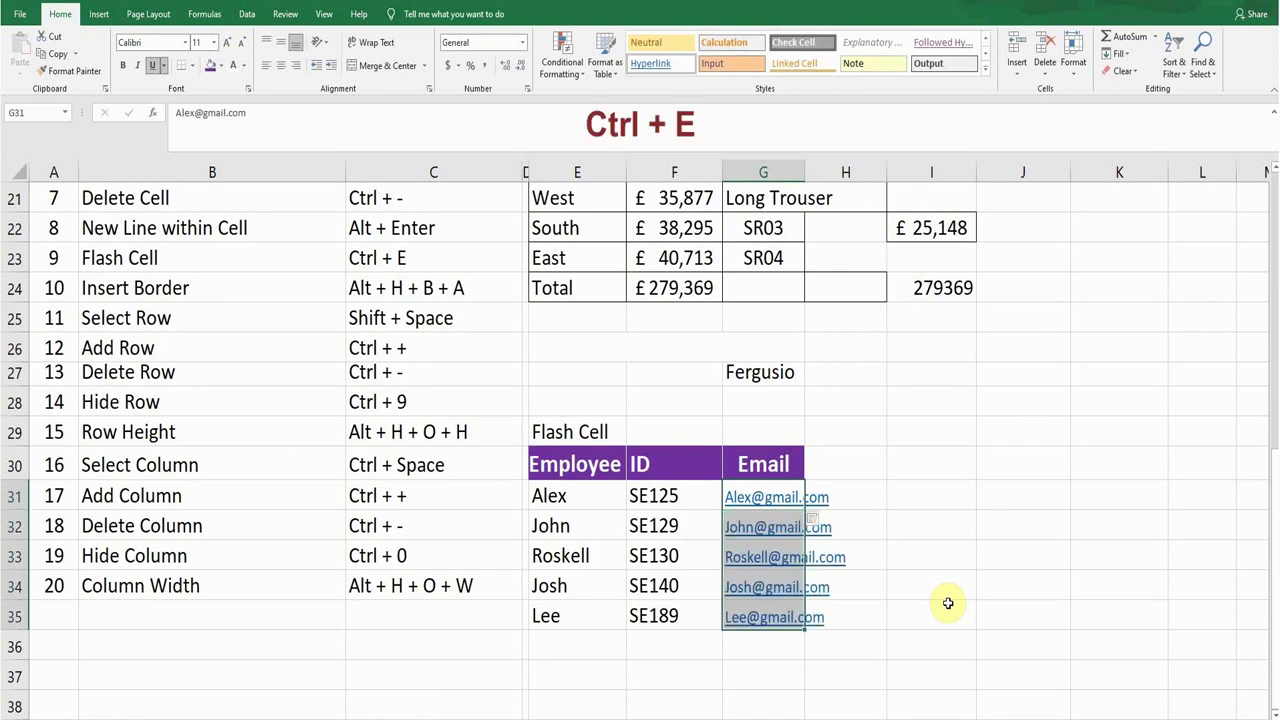
# Step: Step through the filled Email cells to check the generated gmail.com addresses
pyautogui.click(870, 494)
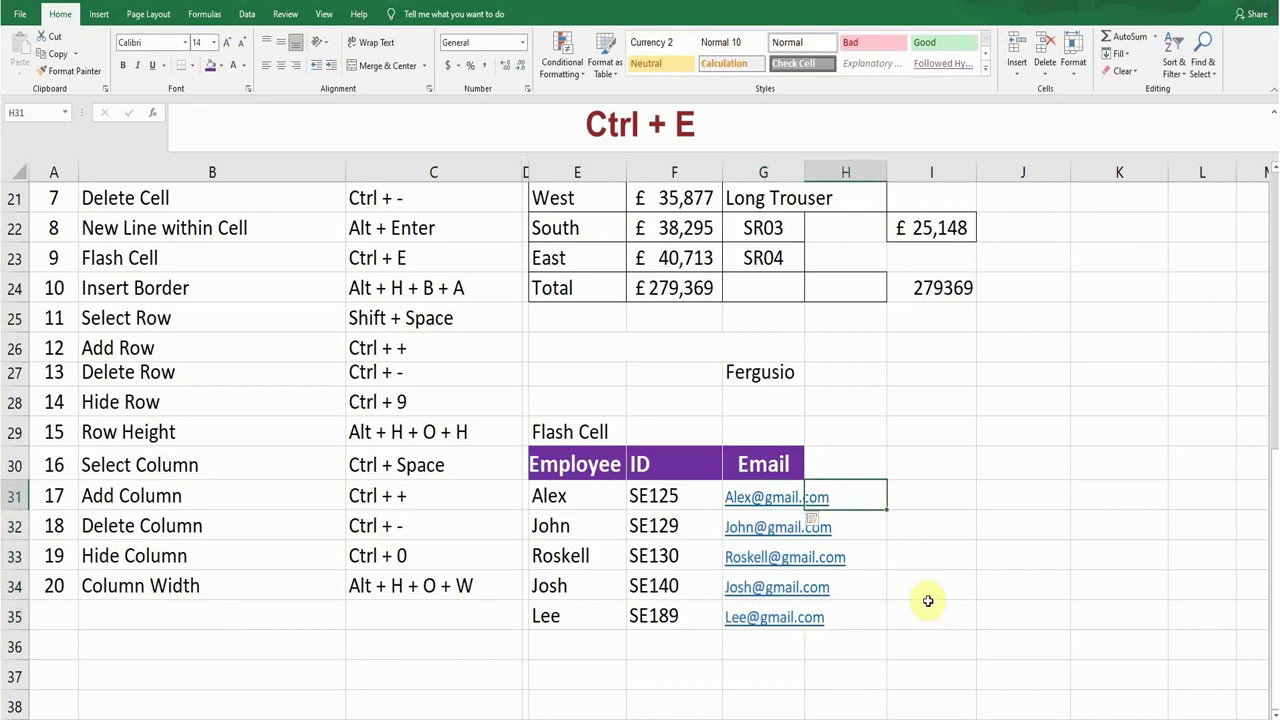
pyautogui.press('Left')
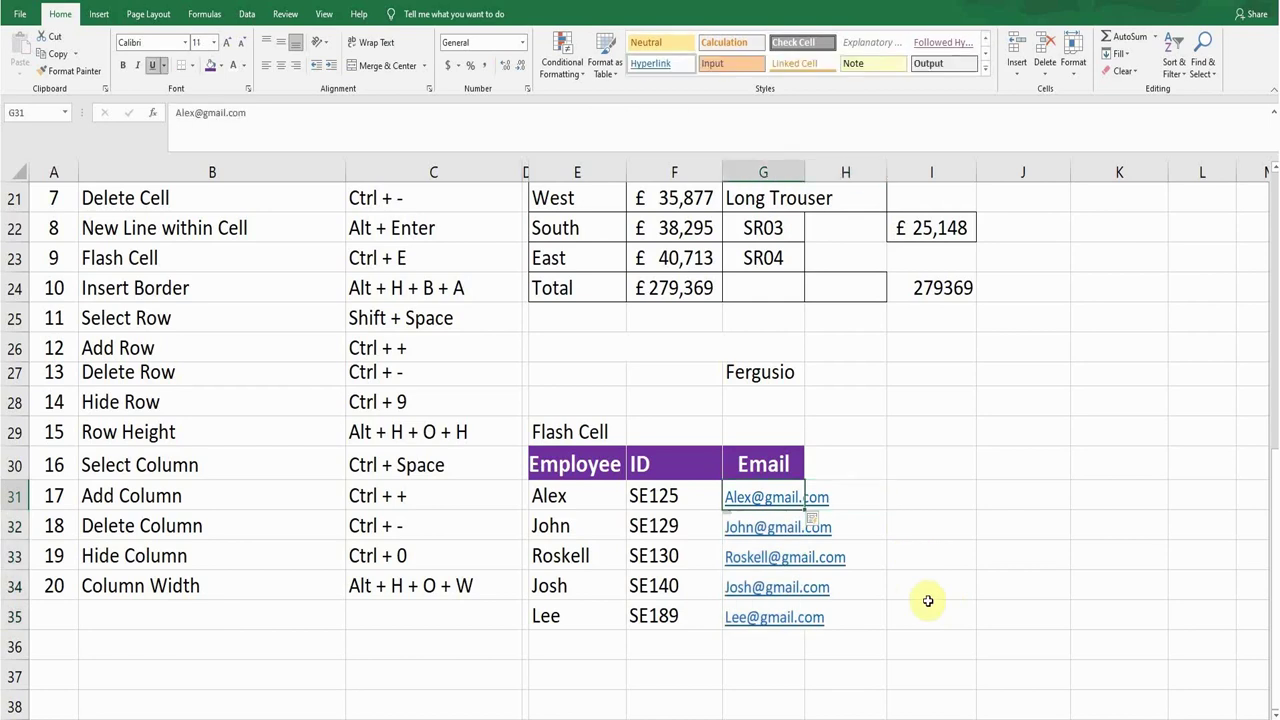
pyautogui.press('Down')
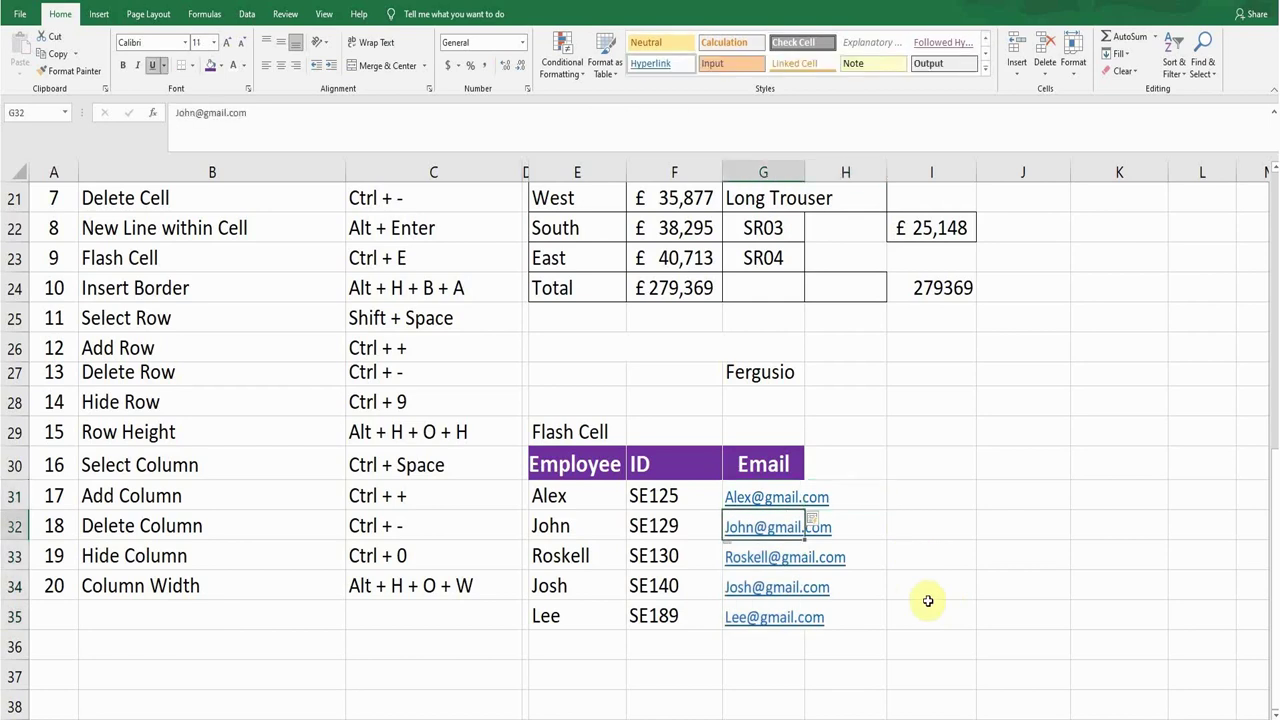
pyautogui.press('Up')
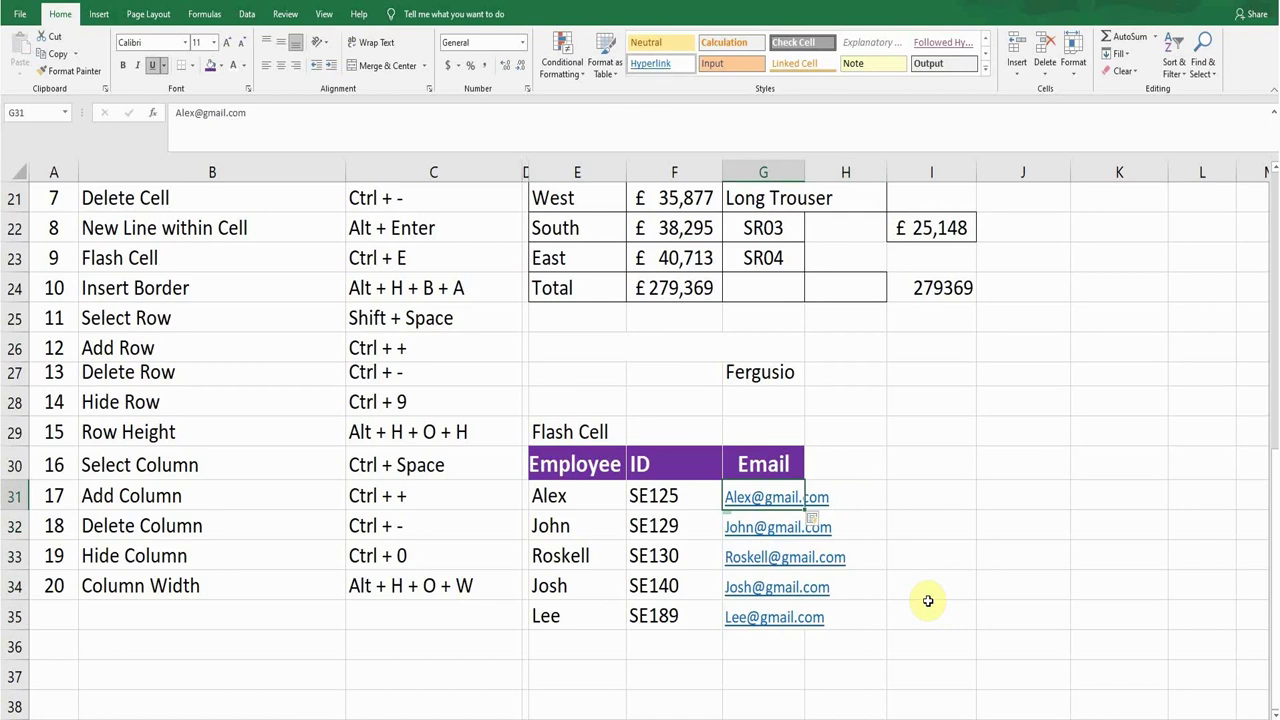
pyautogui.press('Down')
pyautogui.press('Down')
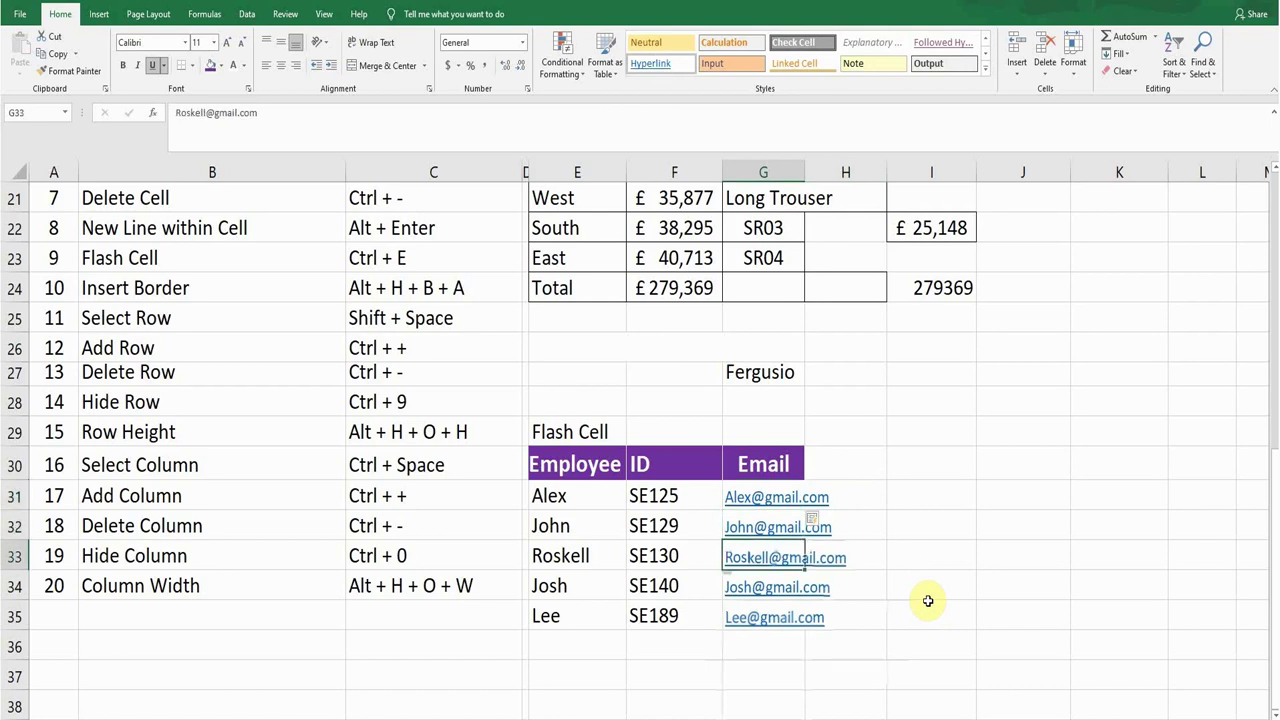
pyautogui.press('Down')
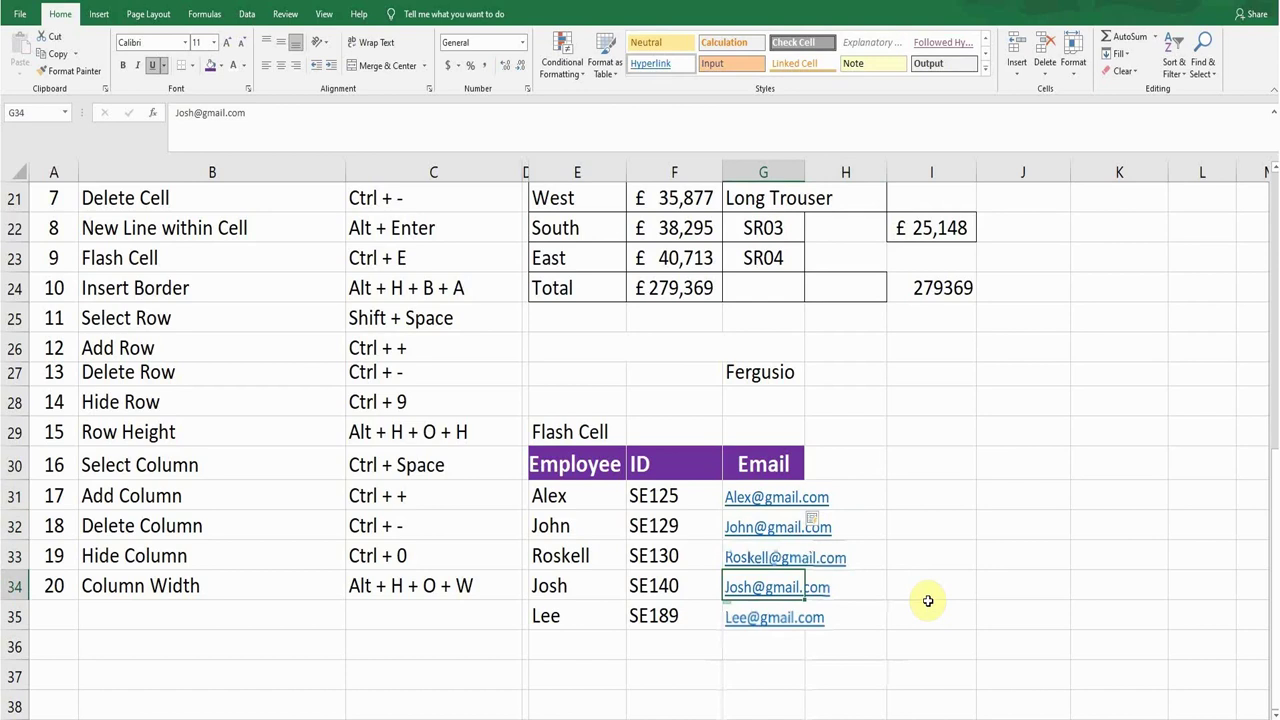
pyautogui.press('Up')
pyautogui.press('Up')
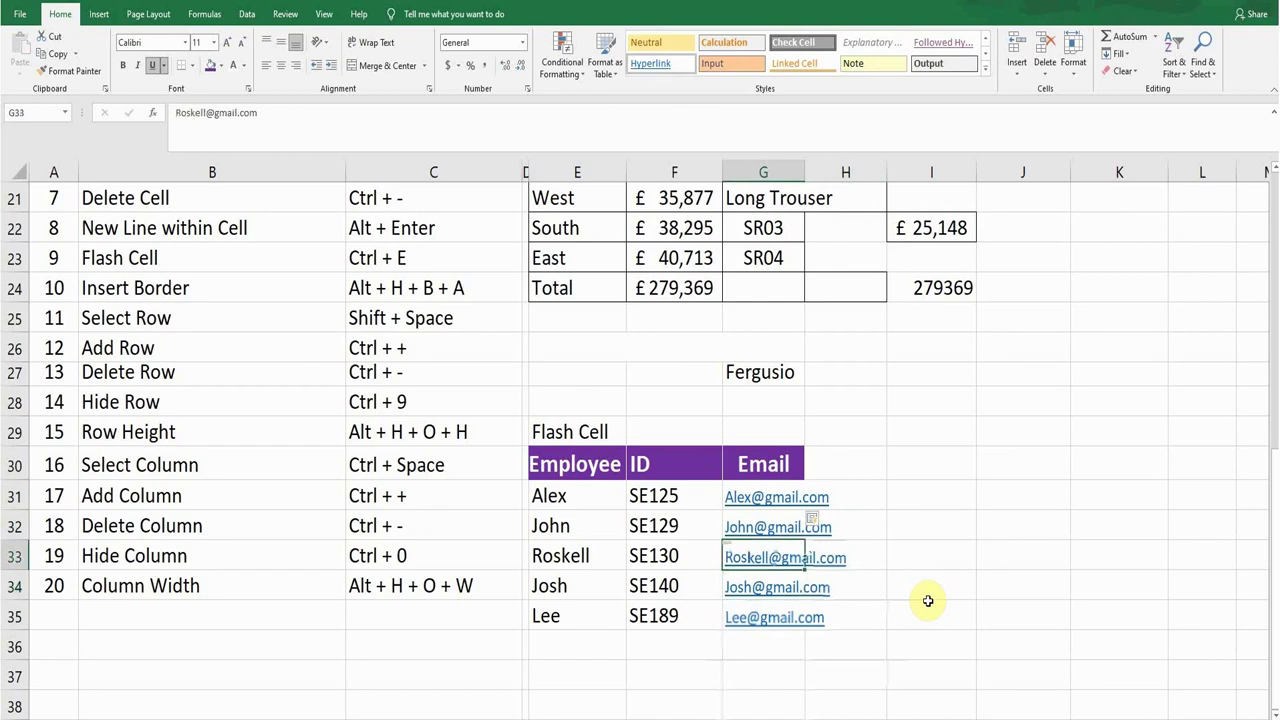
# Step: Apply All Borders to the Region/Sale table J15:K18, then deselect it
pyautogui.scroll(1, 841, 519)
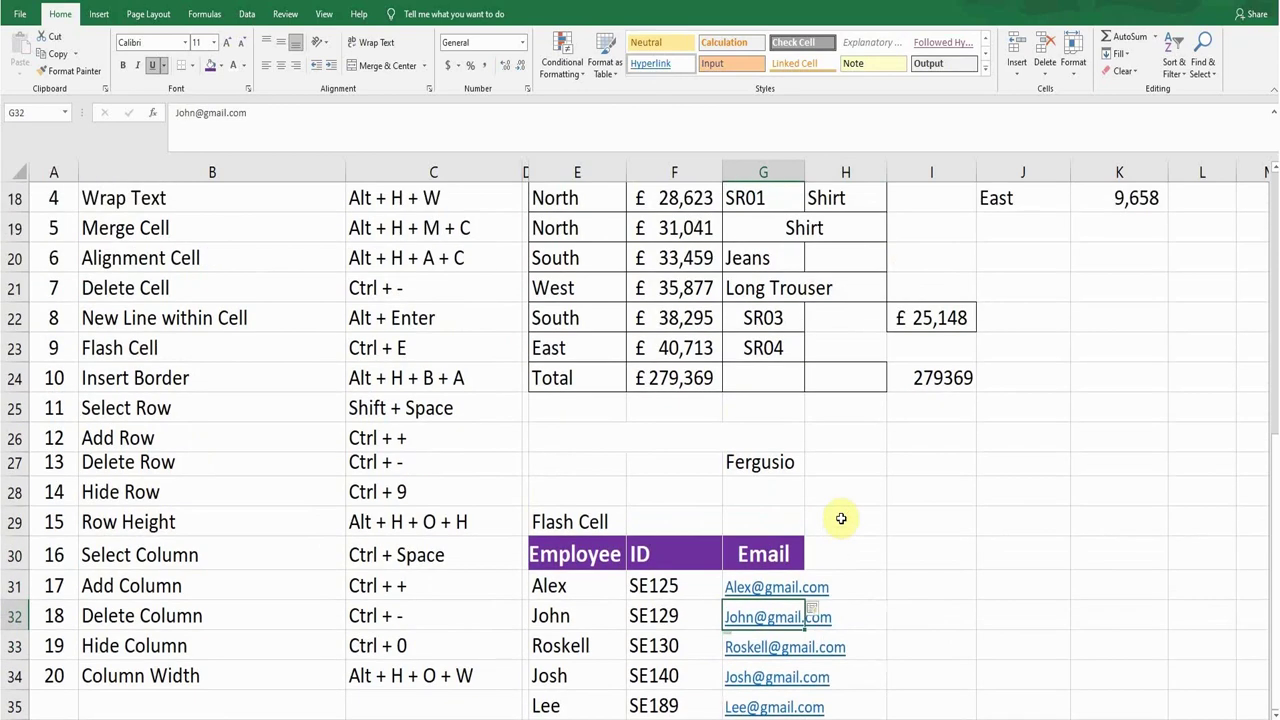
pyautogui.scroll(1, 841, 519)
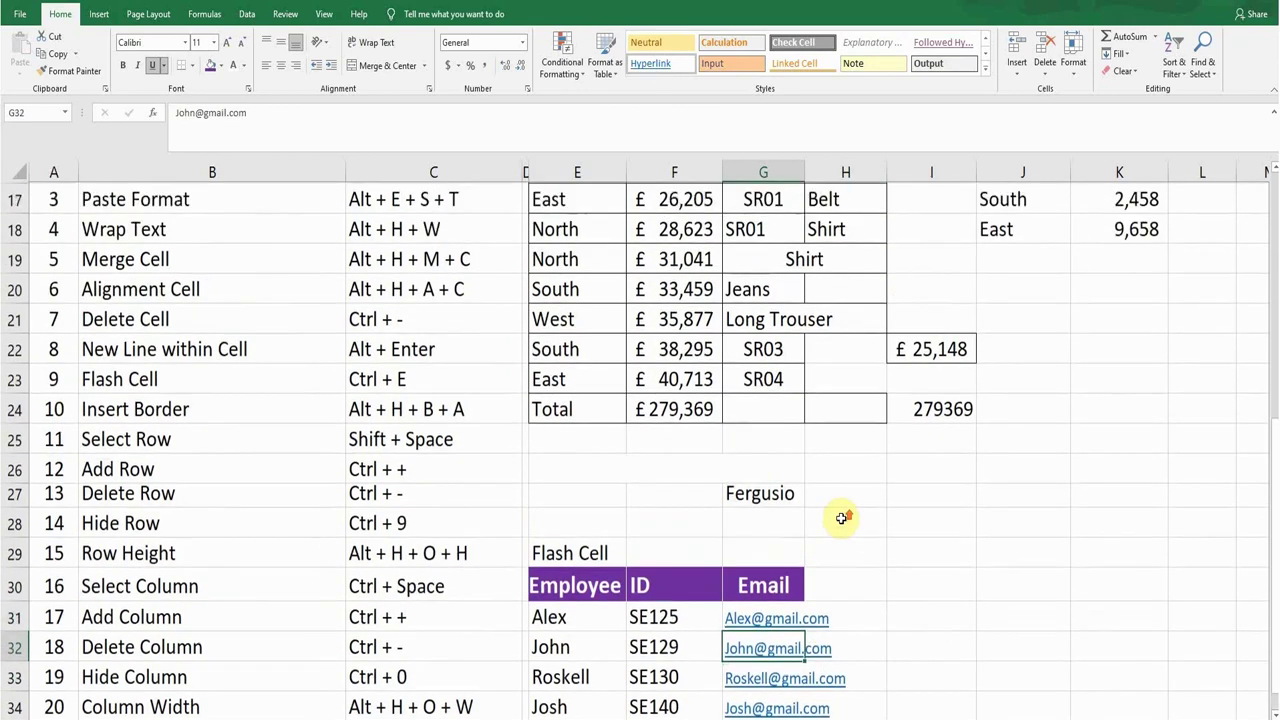
pyautogui.click(236, 466)
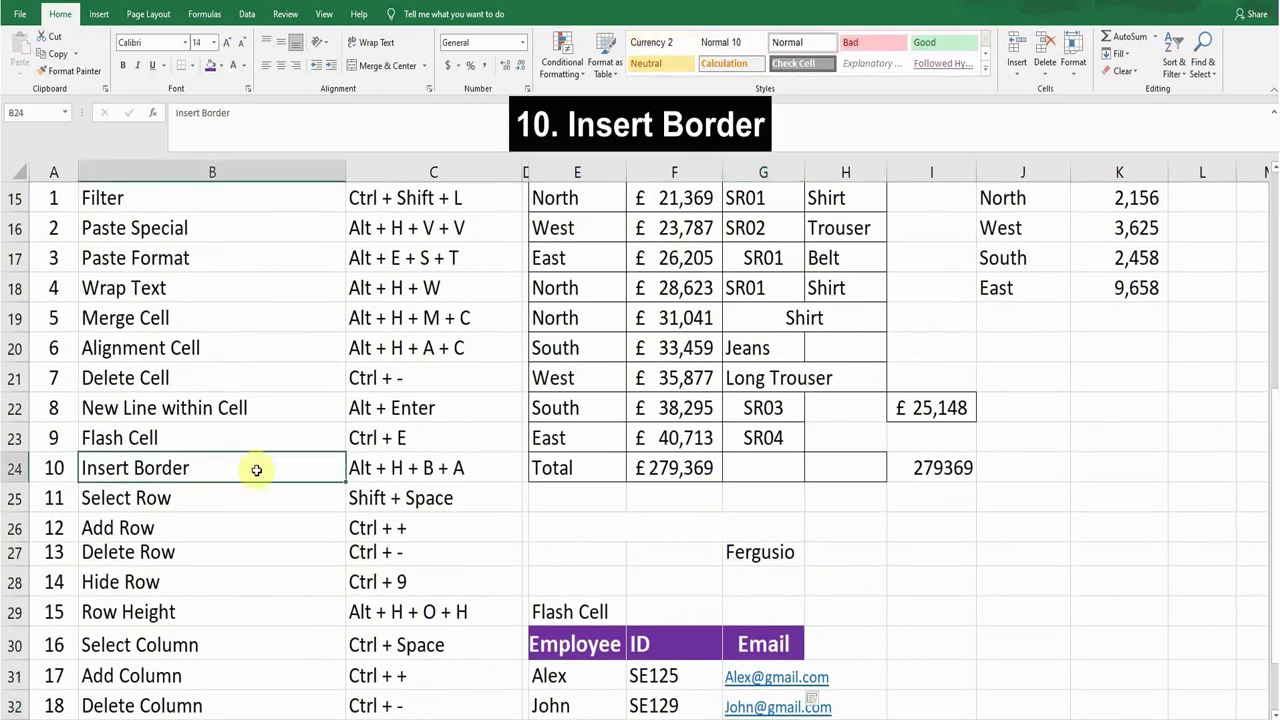
pyautogui.scroll(1, 705, 480)
pyautogui.scroll(1, 705, 480)
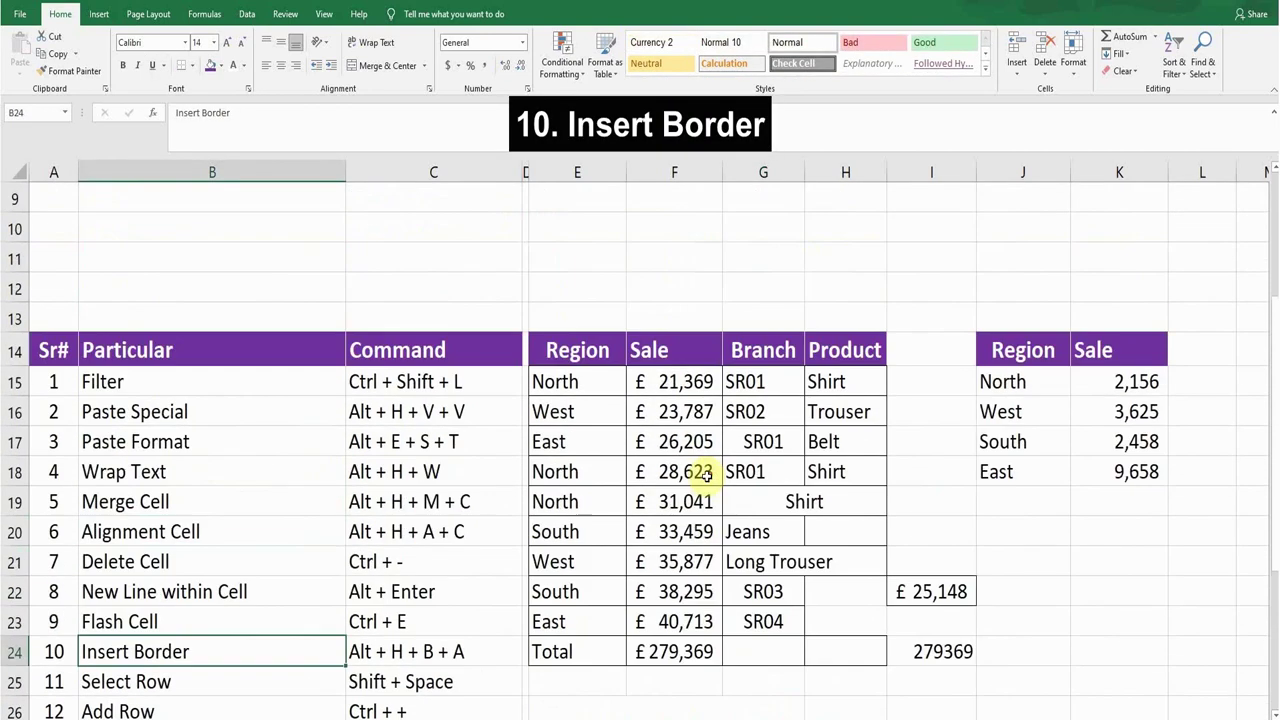
pyautogui.scroll(-1, 705, 476)
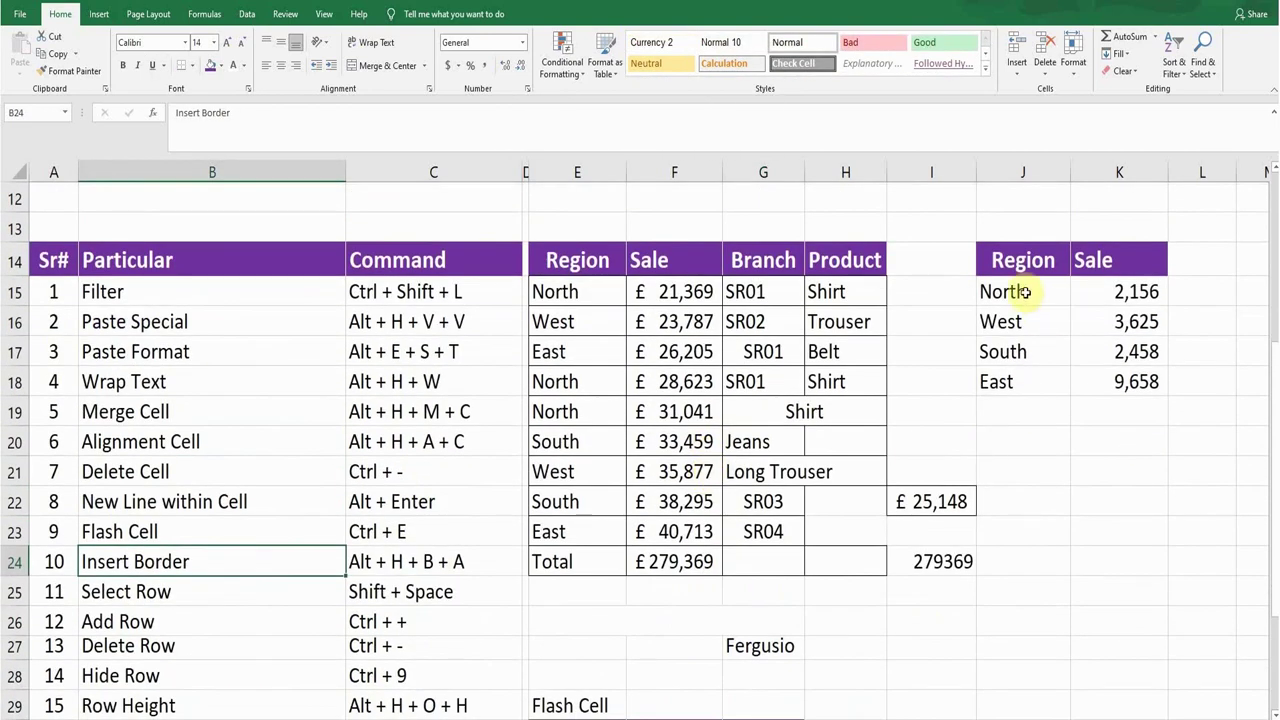
pyautogui.click(1025, 292)
pyautogui.moveTo(1073, 311); pyautogui.dragTo(1117, 380)
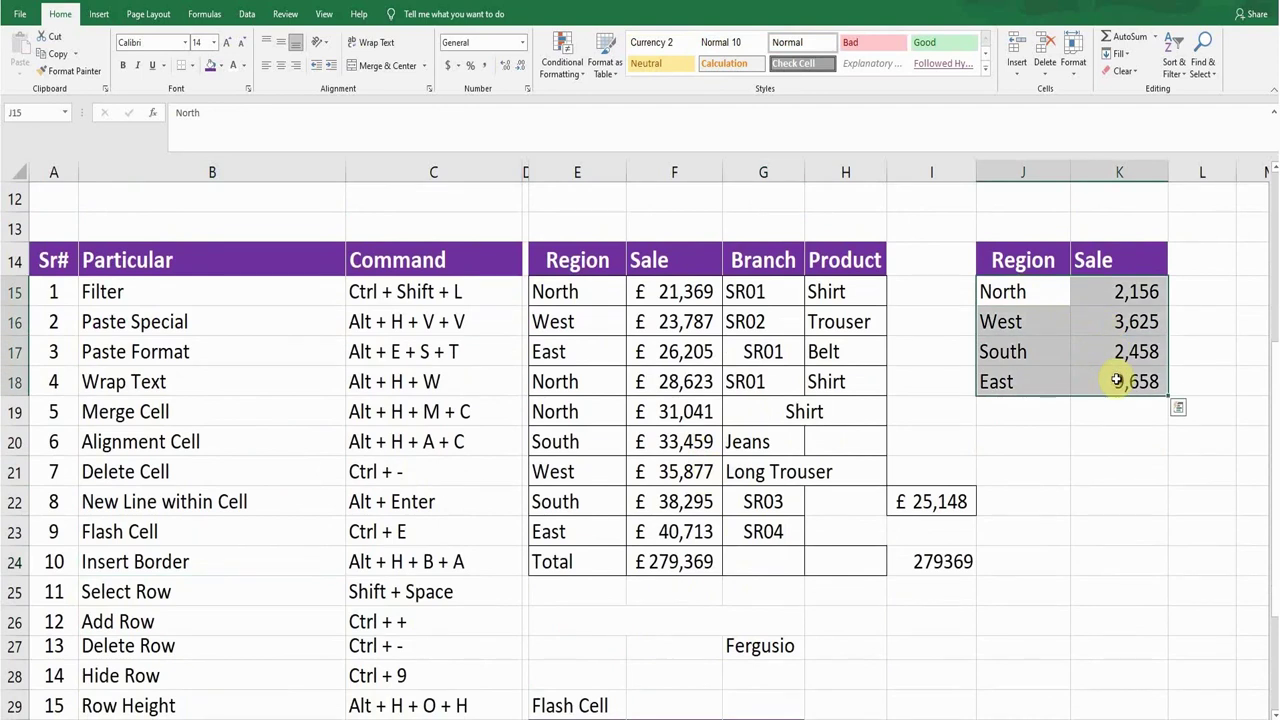
pyautogui.press('alt')
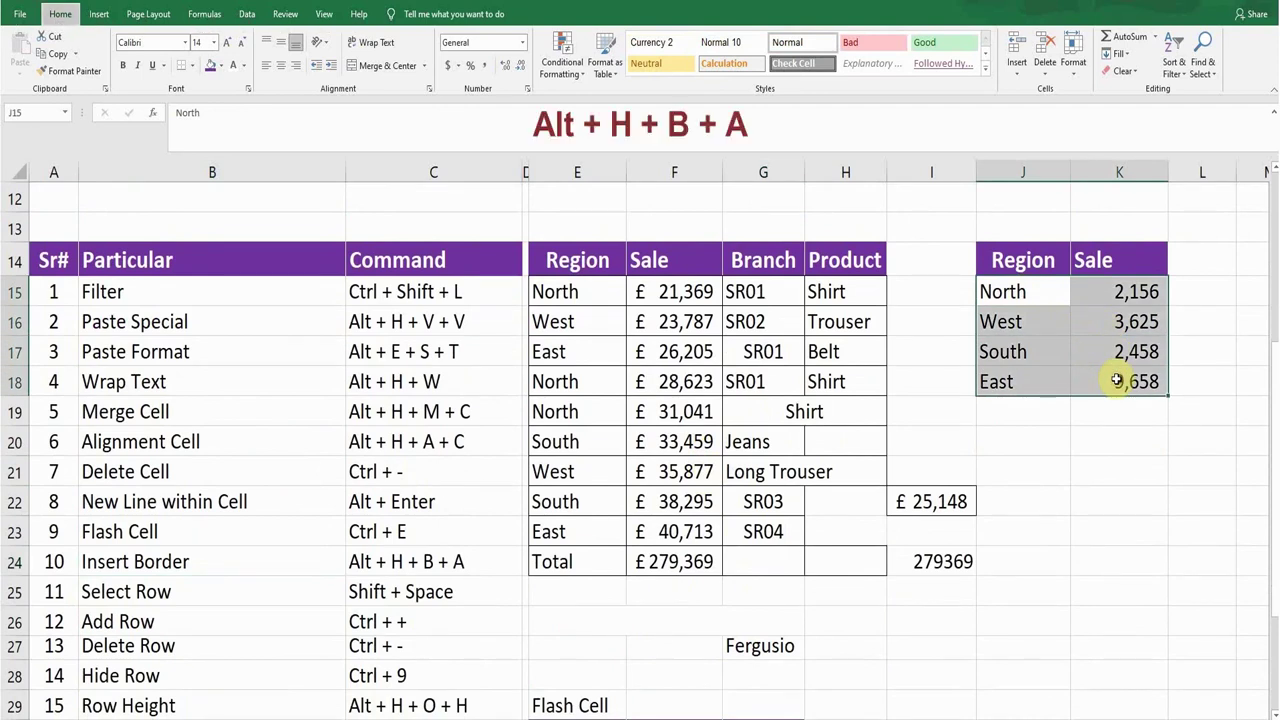
pyautogui.press('h')
pyautogui.press('b')
pyautogui.press('a')
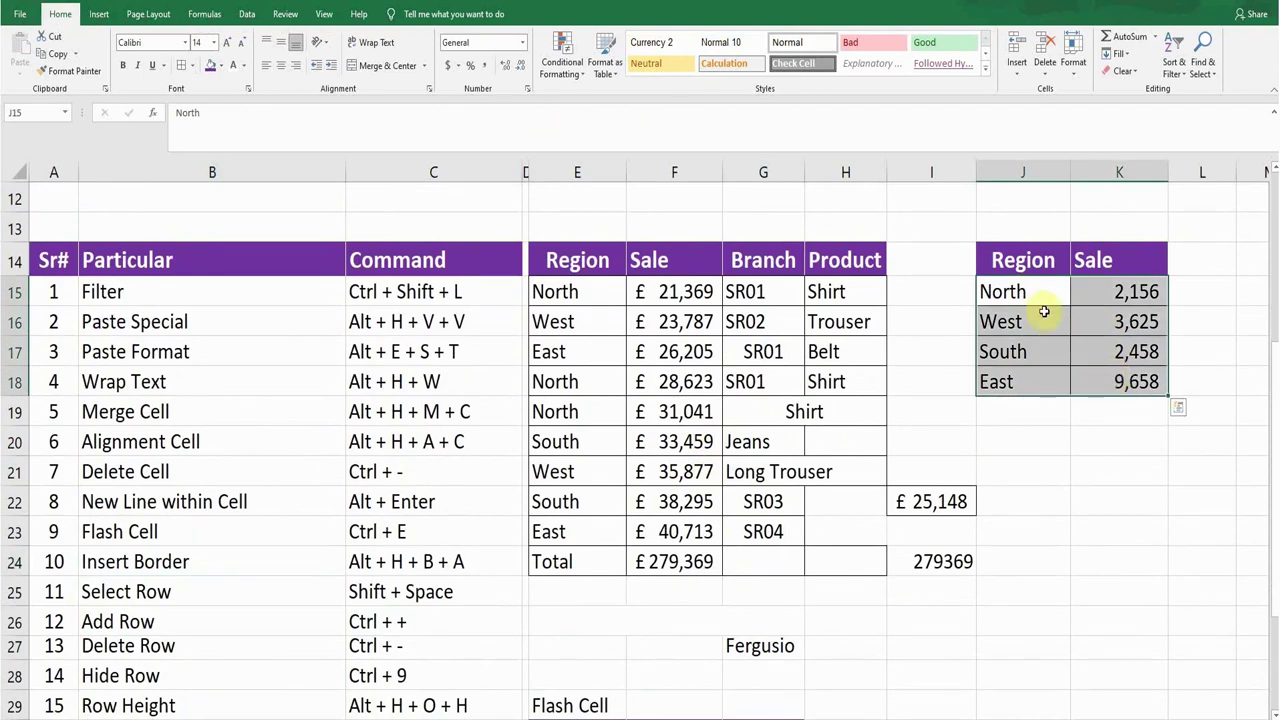
pyautogui.click(1040, 294)
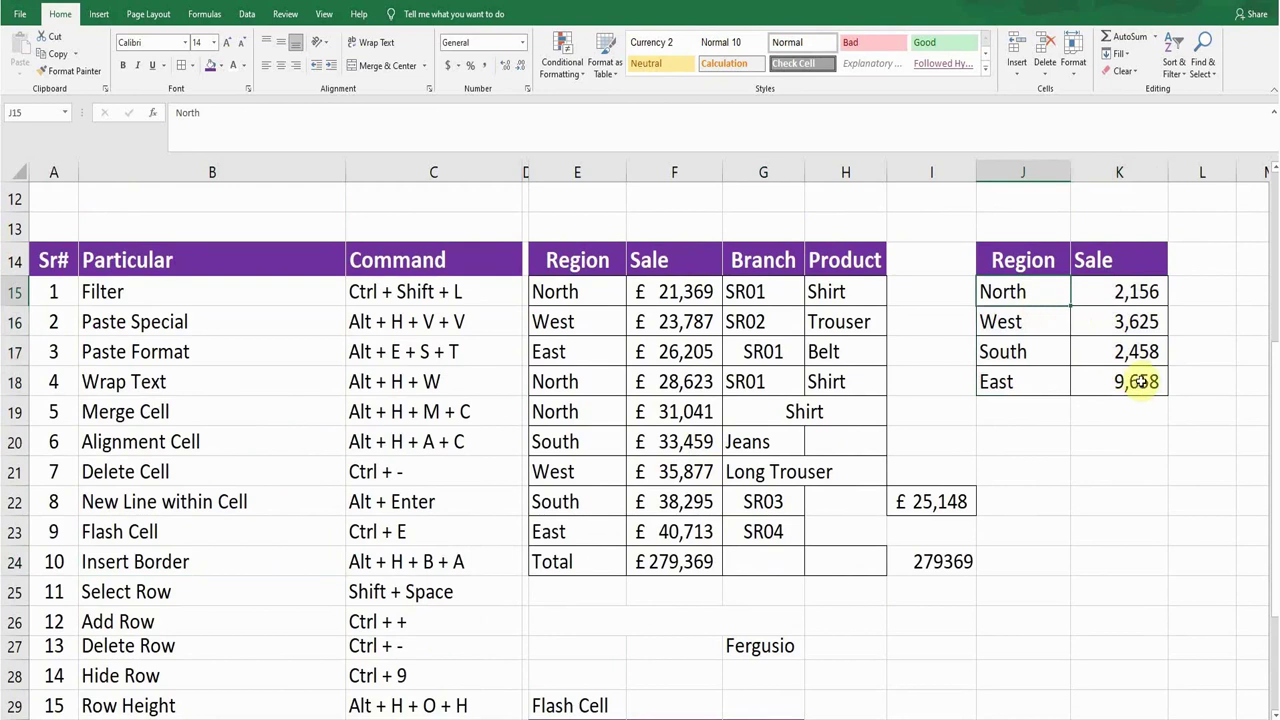
pyautogui.scroll(-1, 870, 468)
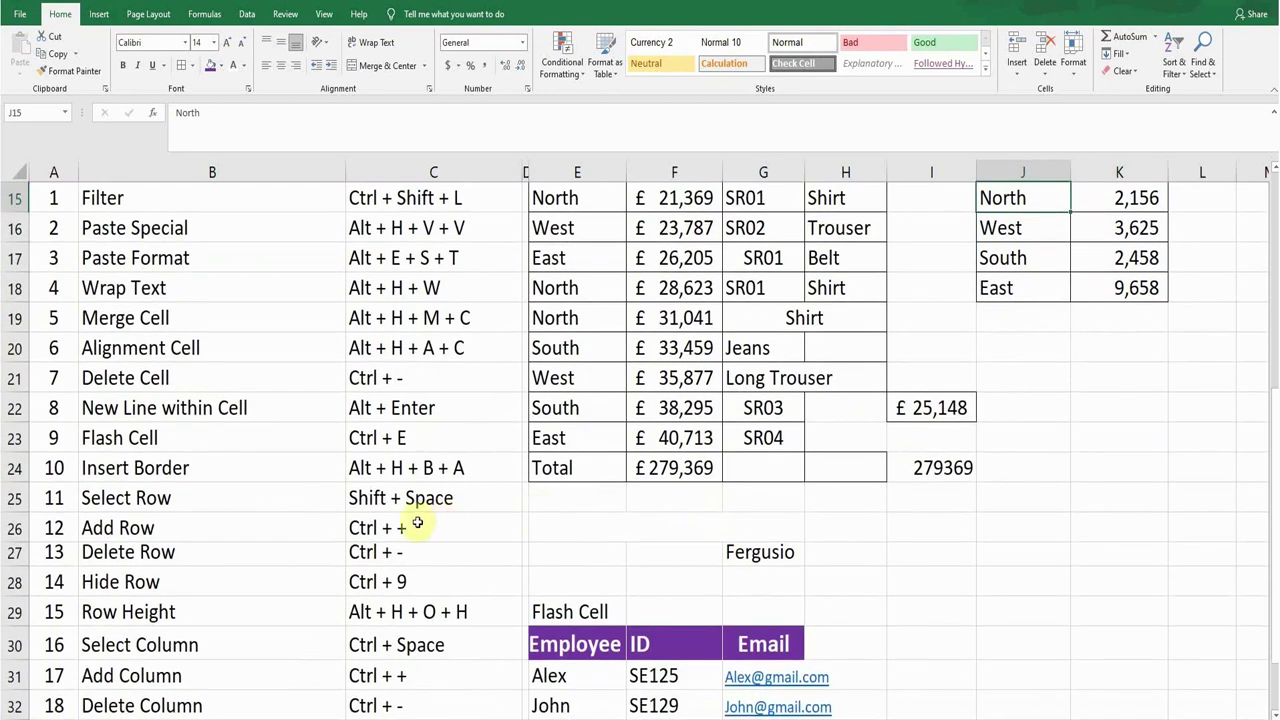
pyautogui.click(387, 500)
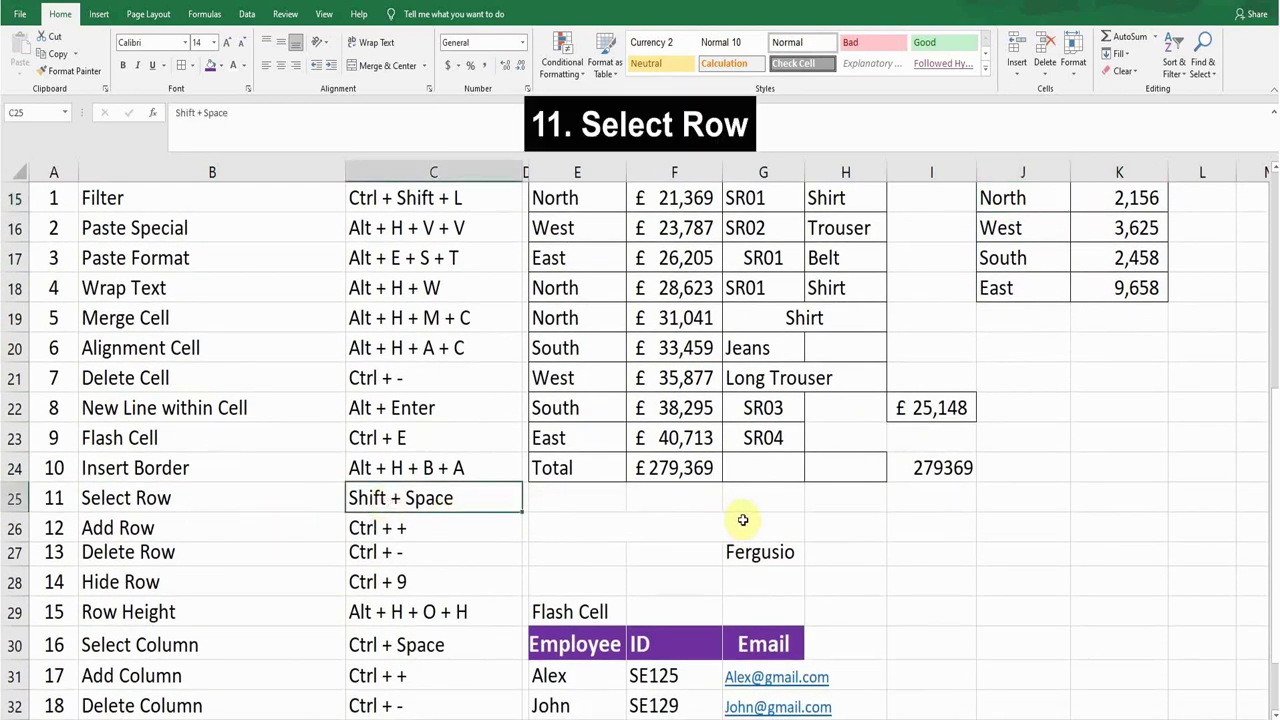
pyautogui.scroll(1, 743, 520)
pyautogui.click(674, 351)
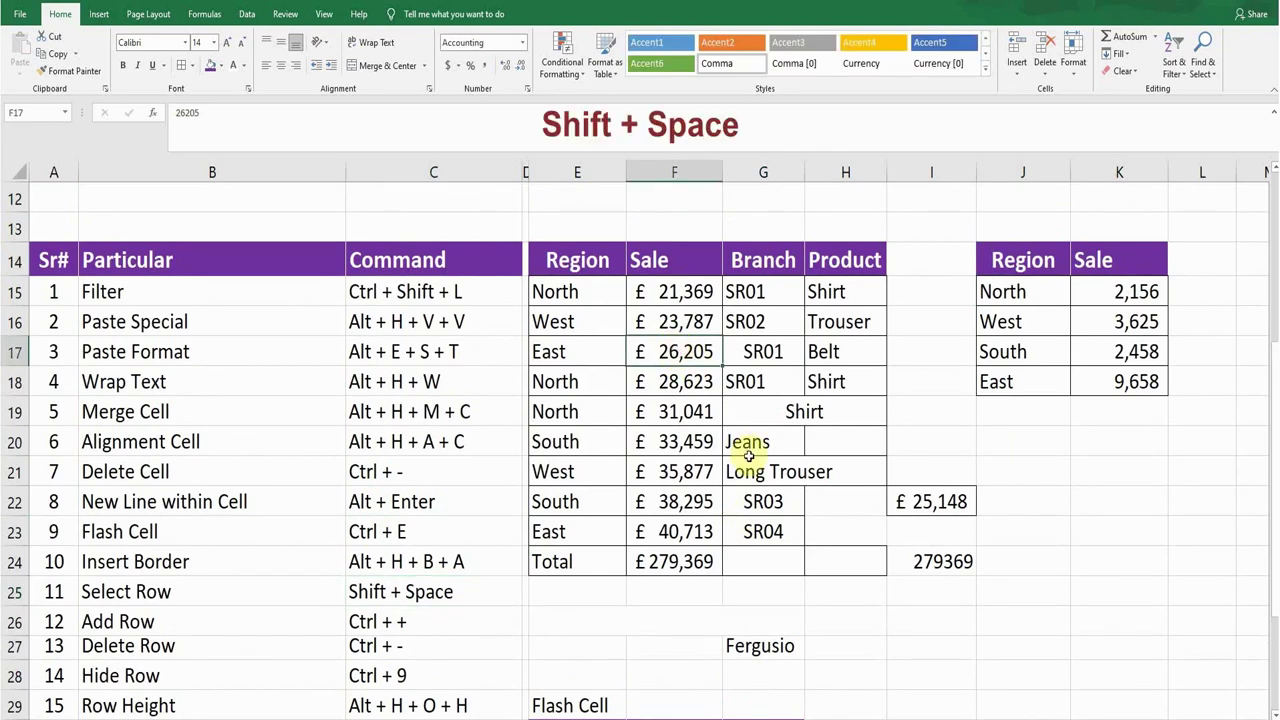
pyautogui.hotkey('shift', 'space')
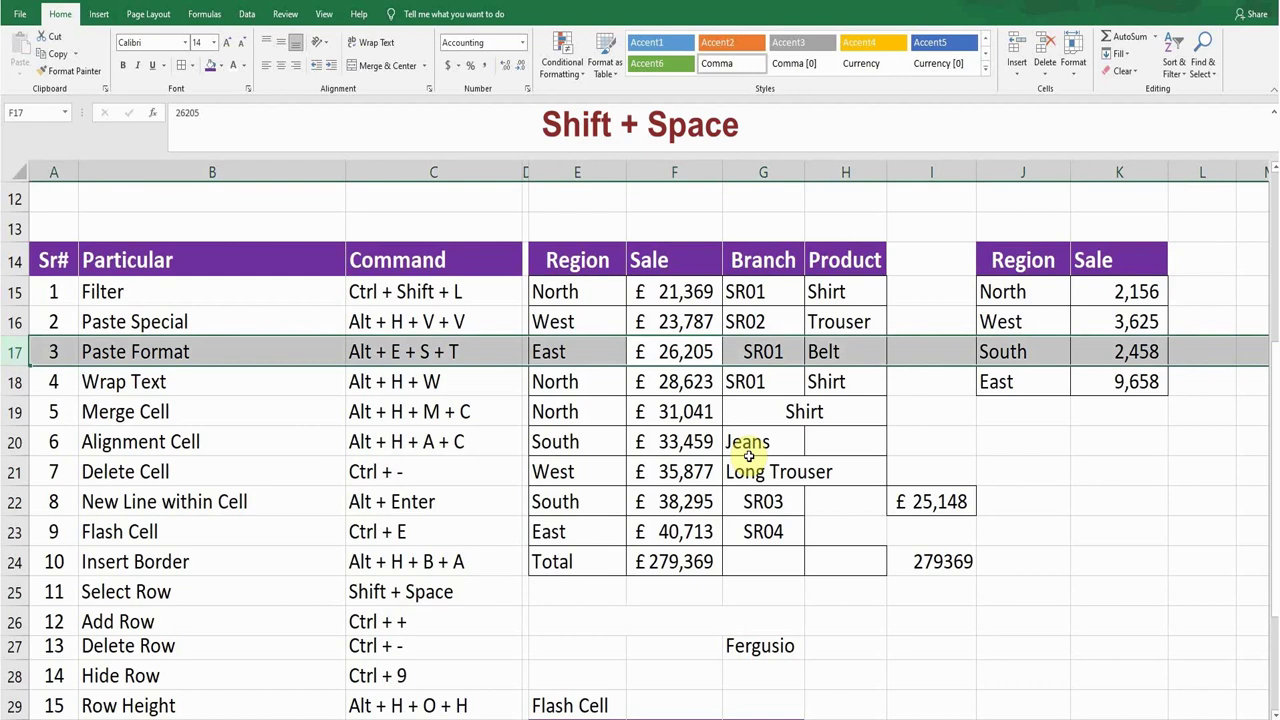
pyautogui.click(700, 400)
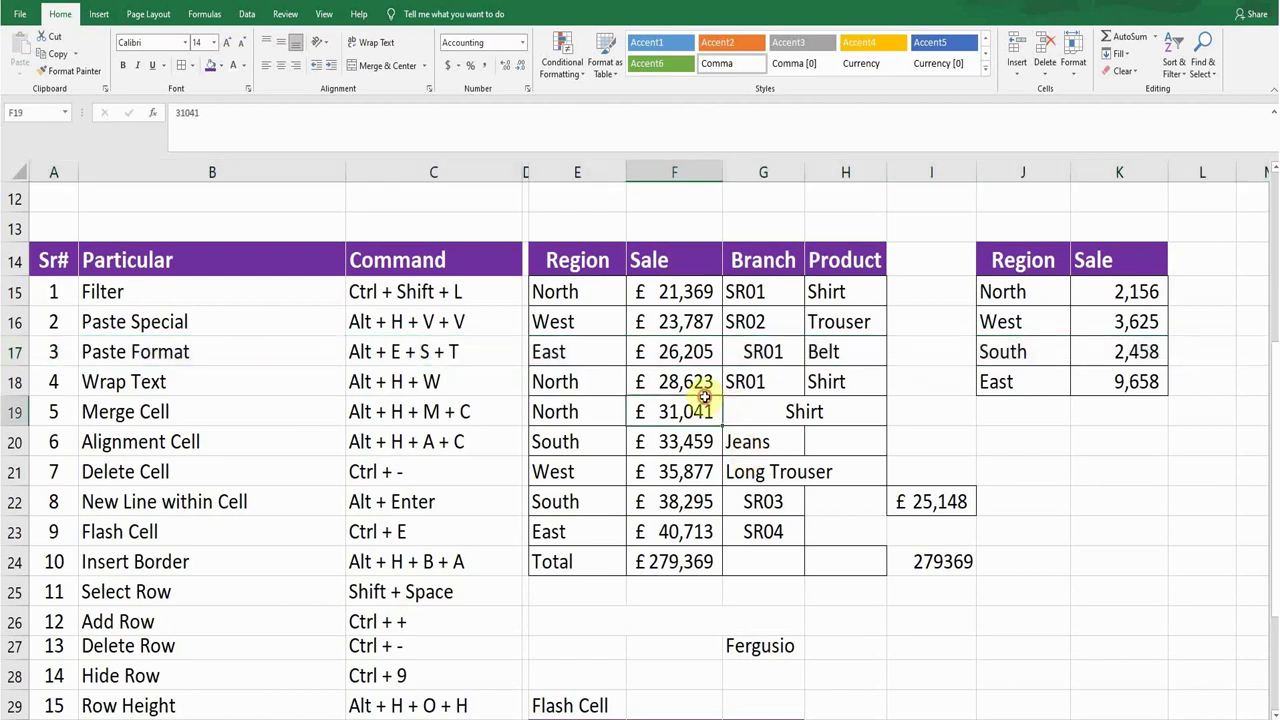
pyautogui.click(196, 620)
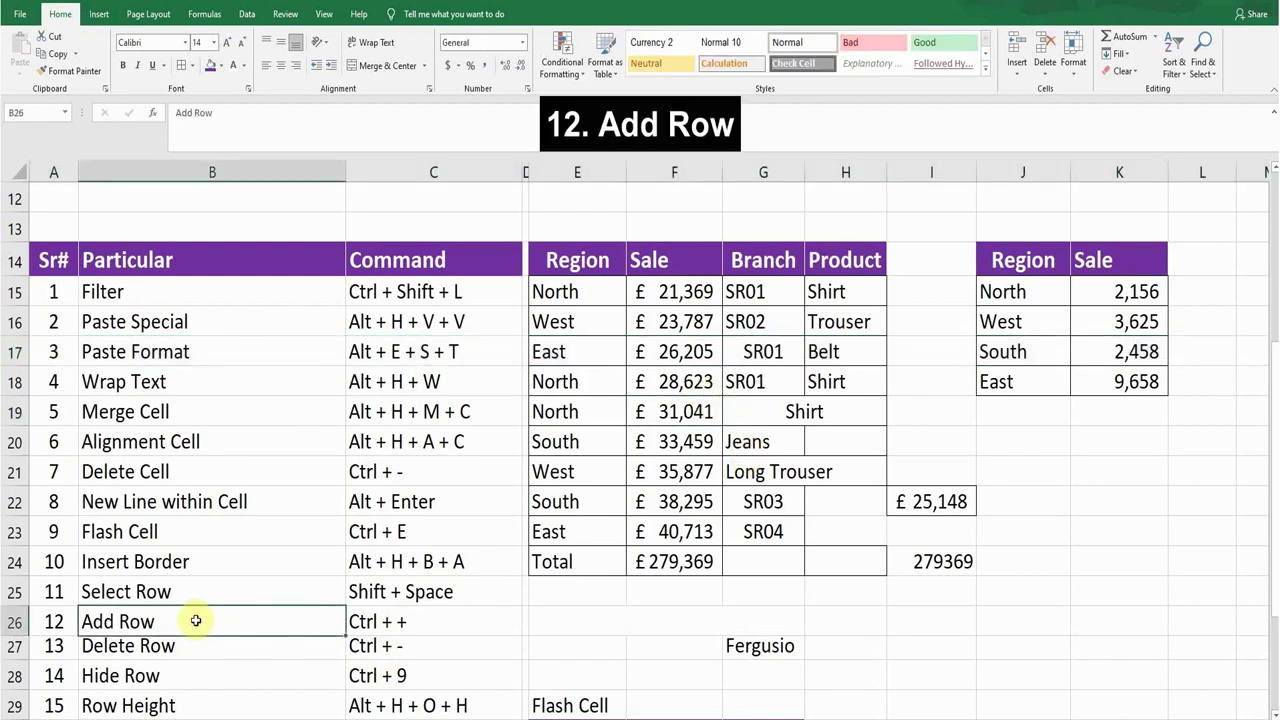
pyautogui.click(676, 354)
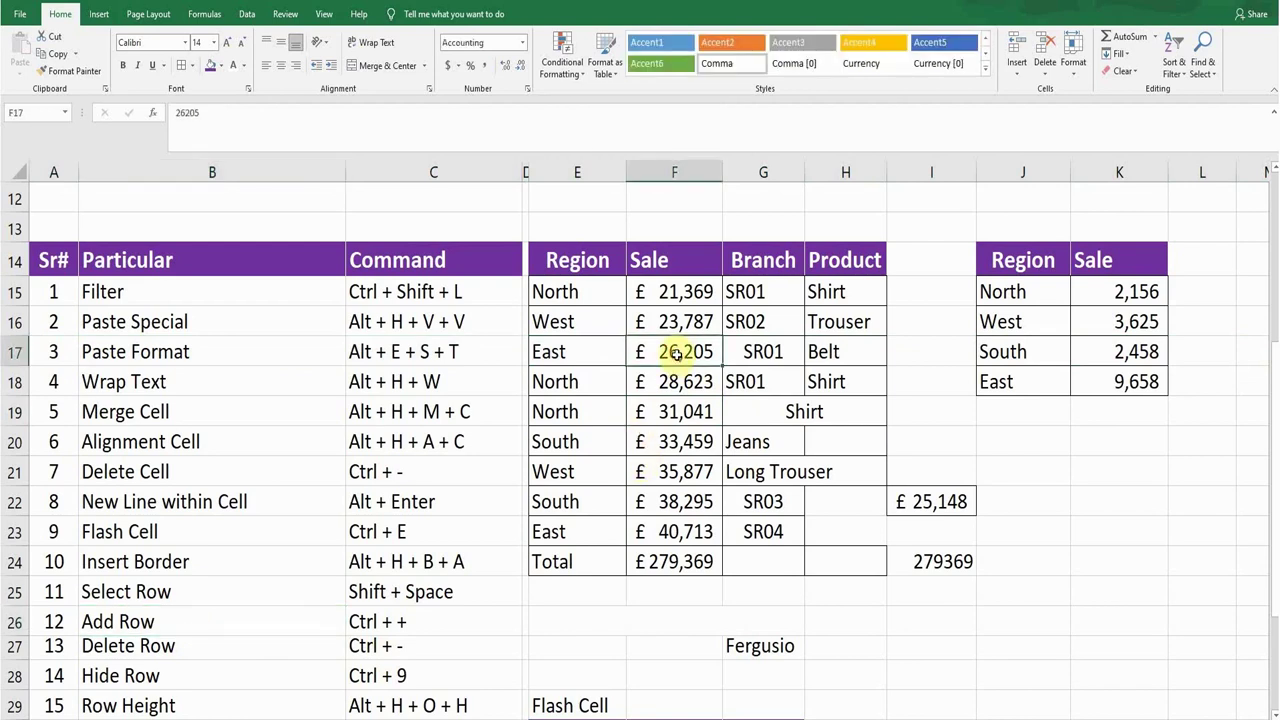
pyautogui.hotkey('shift', 'space')
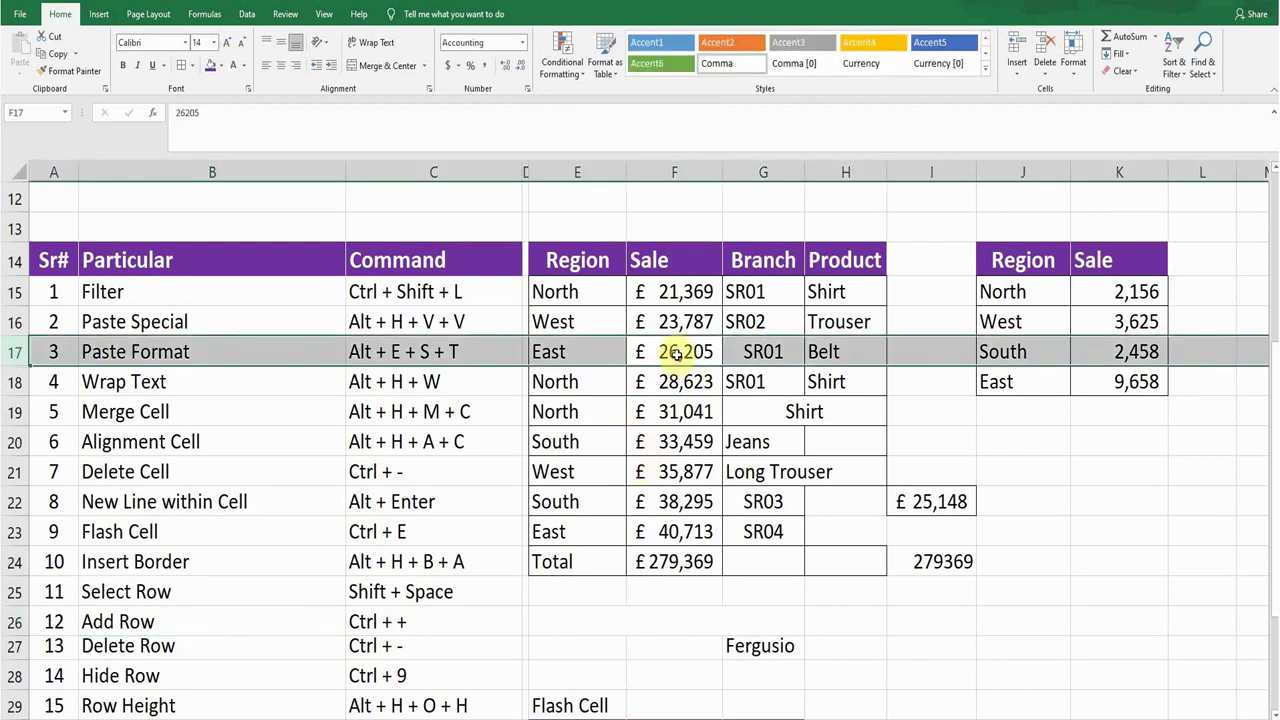
pyautogui.hotkey('ctrl', '+')
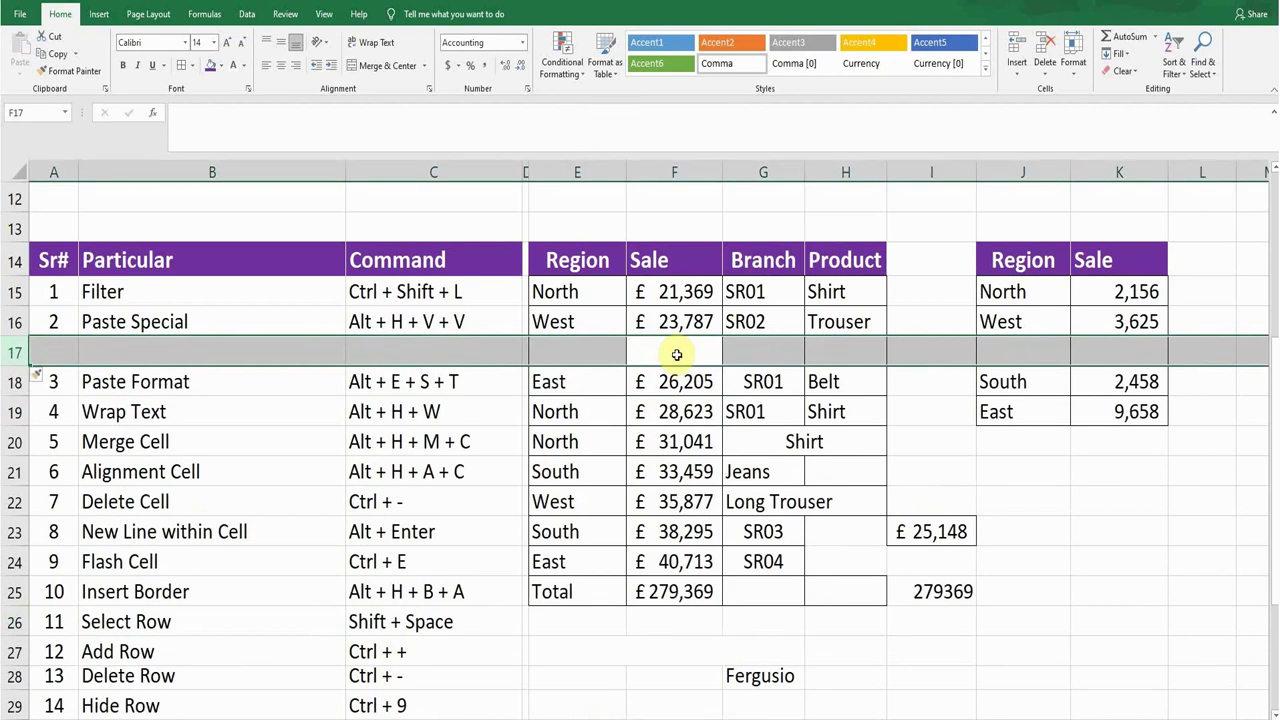
pyautogui.hotkey('ctrl', 'z')
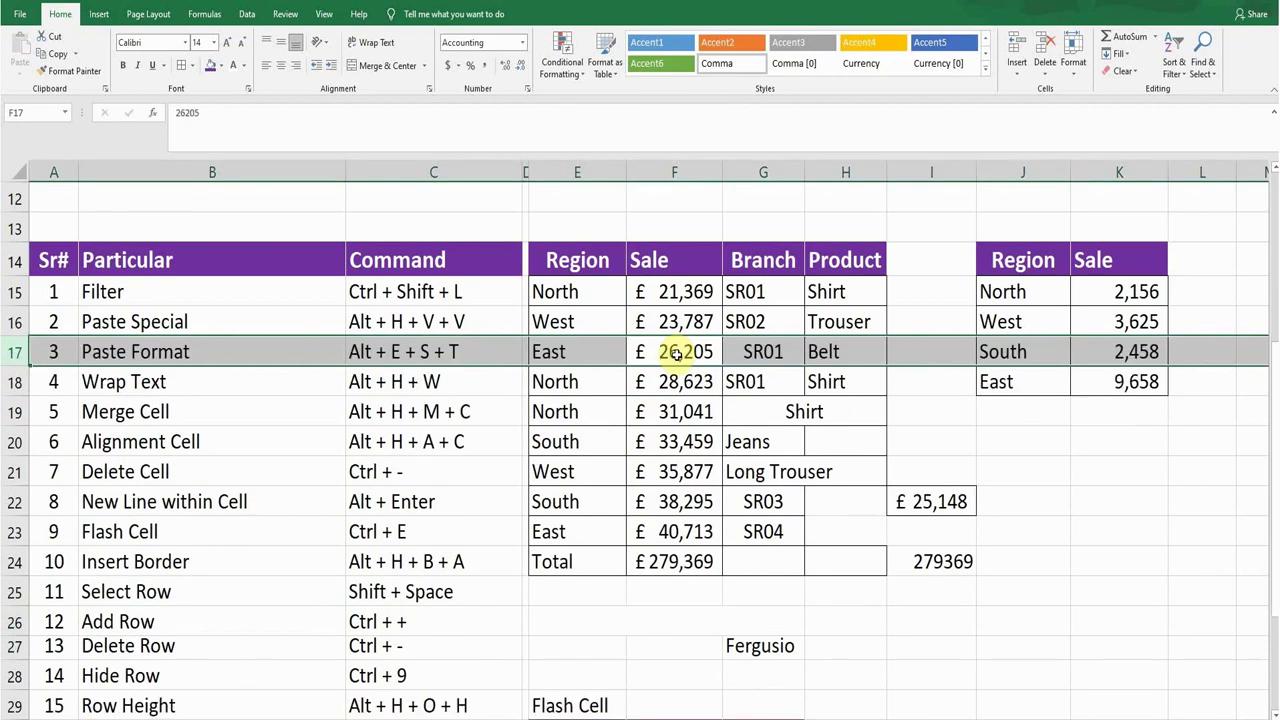
pyautogui.click(471, 591)
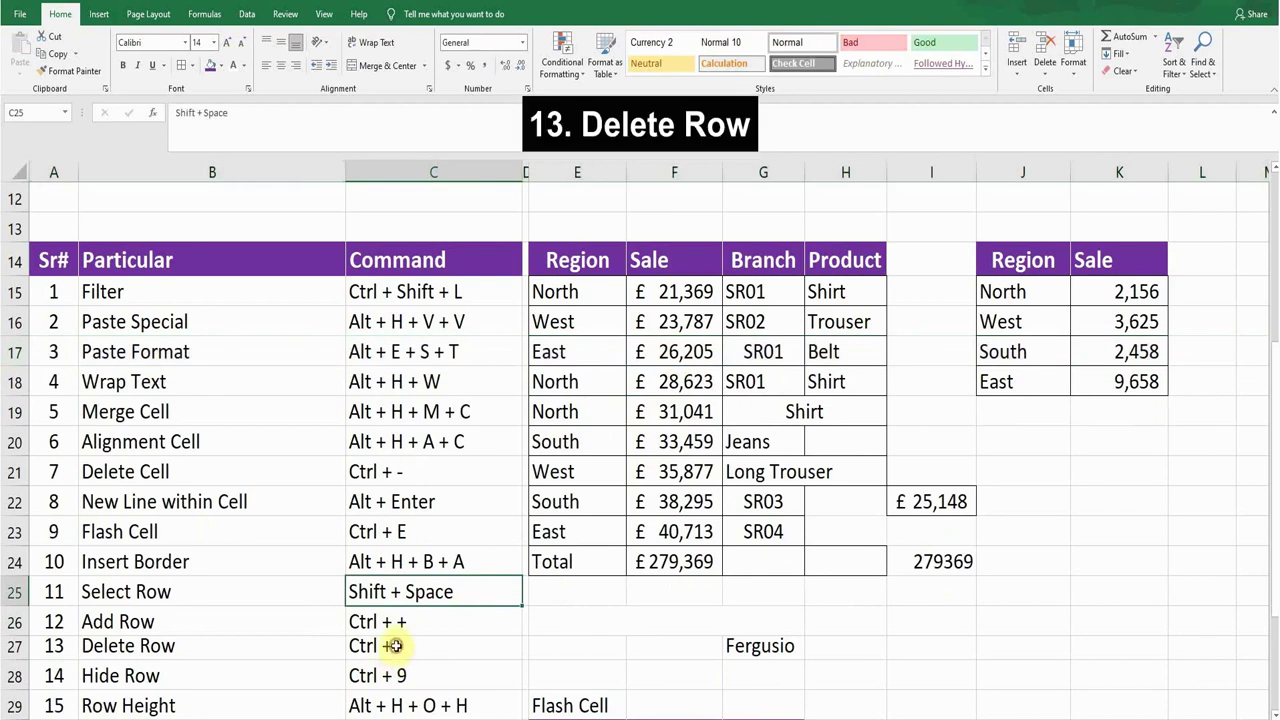
pyautogui.click(391, 646)
pyautogui.click(668, 352)
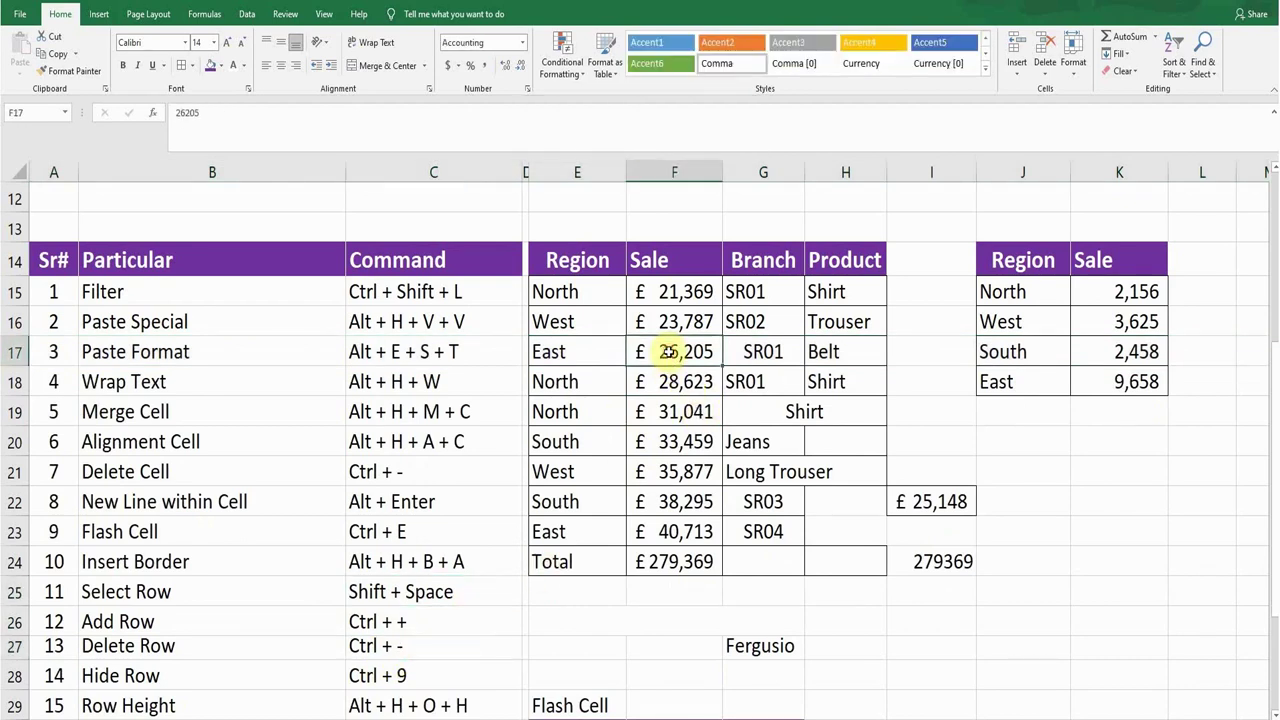
pyautogui.hotkey('shift', 'space')
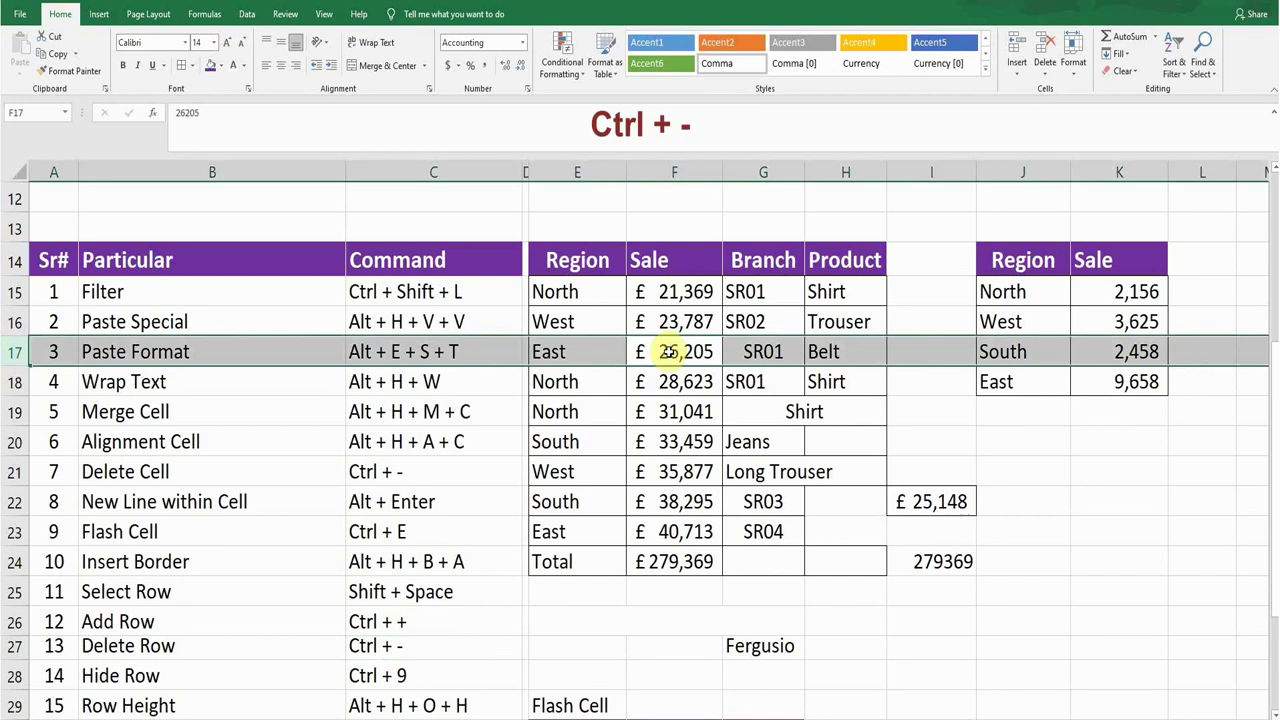
pyautogui.hotkey('ctrl', '-')
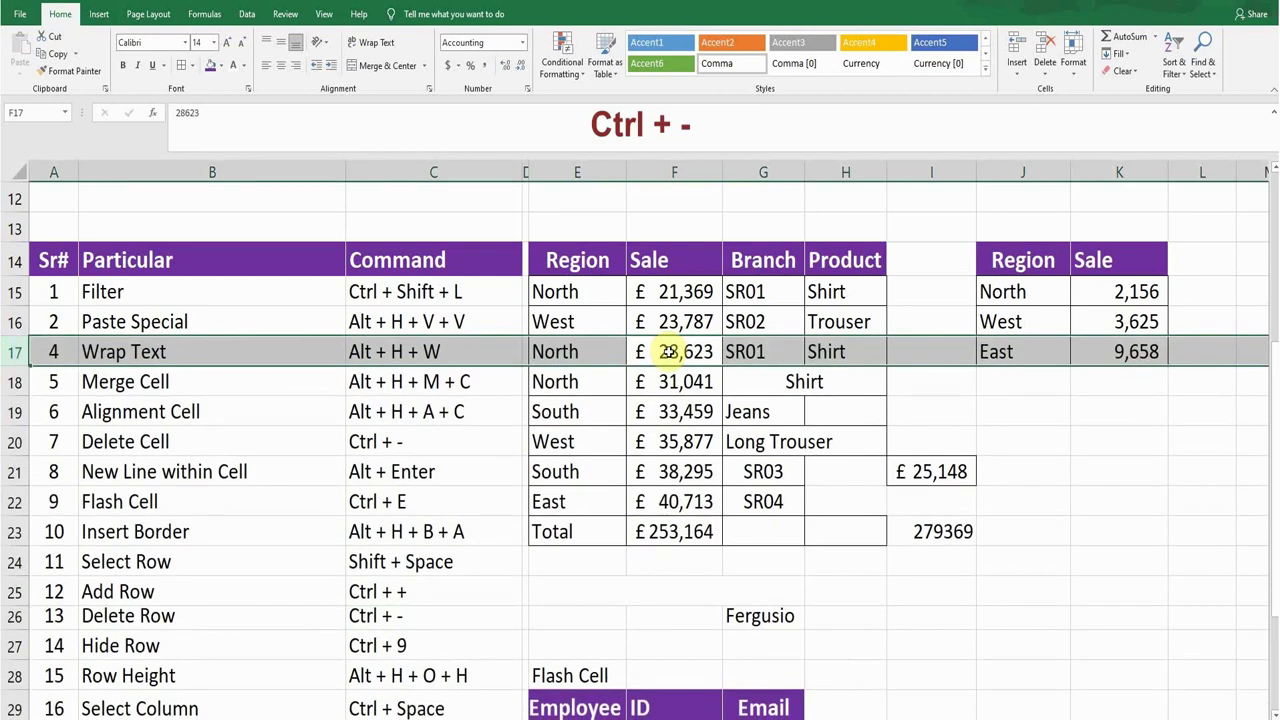
pyautogui.click(697, 352)
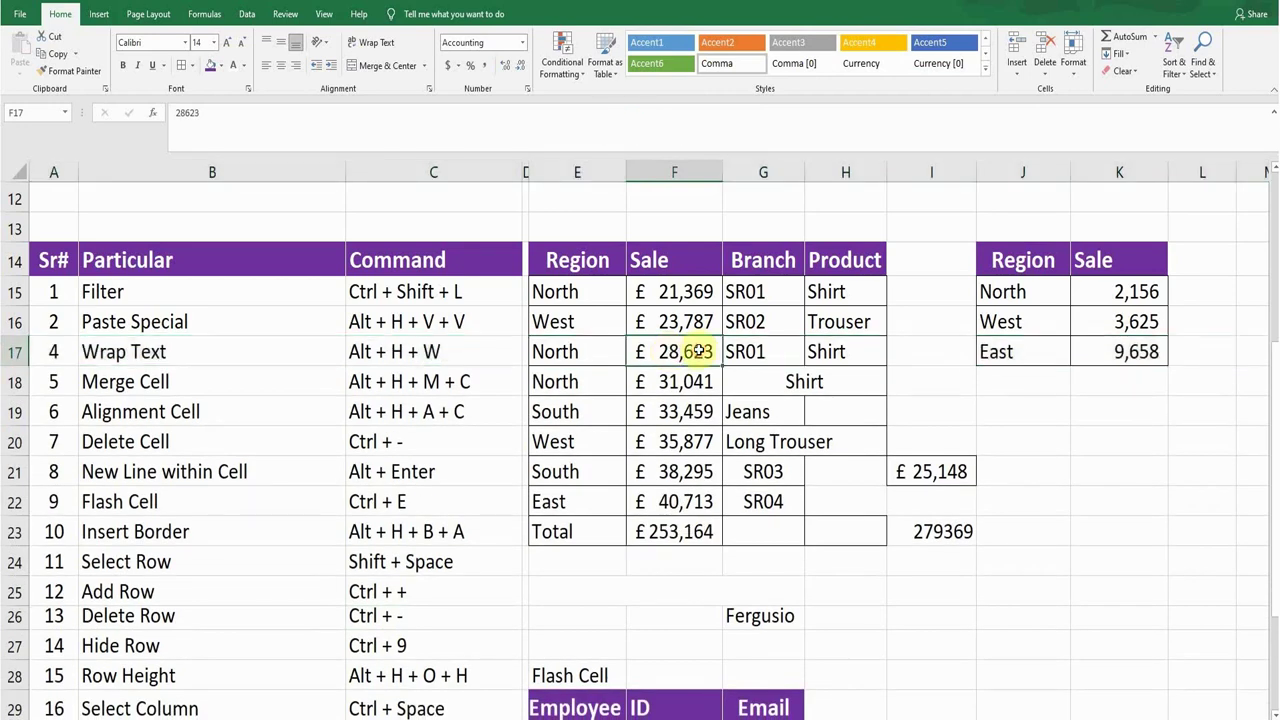
pyautogui.hotkey('ctrl', 'z')
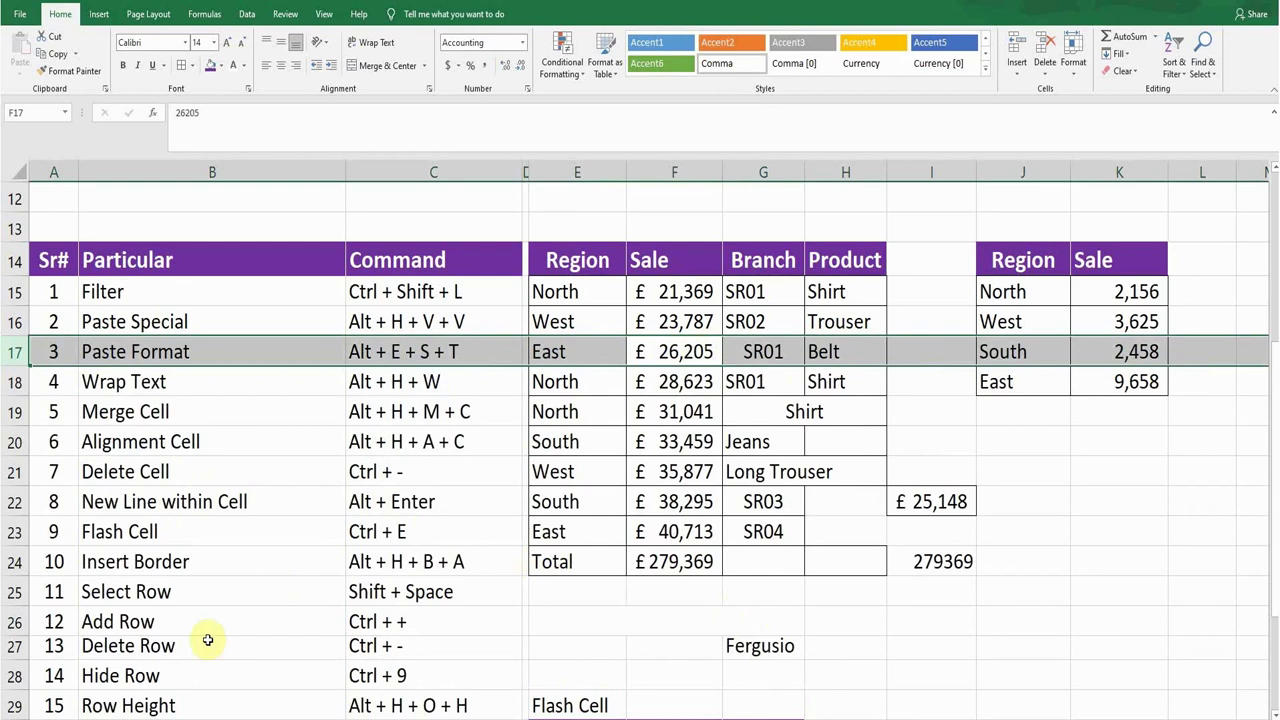
pyautogui.click(200, 645)
# Step: Hide row 17 (East 26,205 Belt) with Ctrl+9, then undo to restore it
pyautogui.click(180, 675)
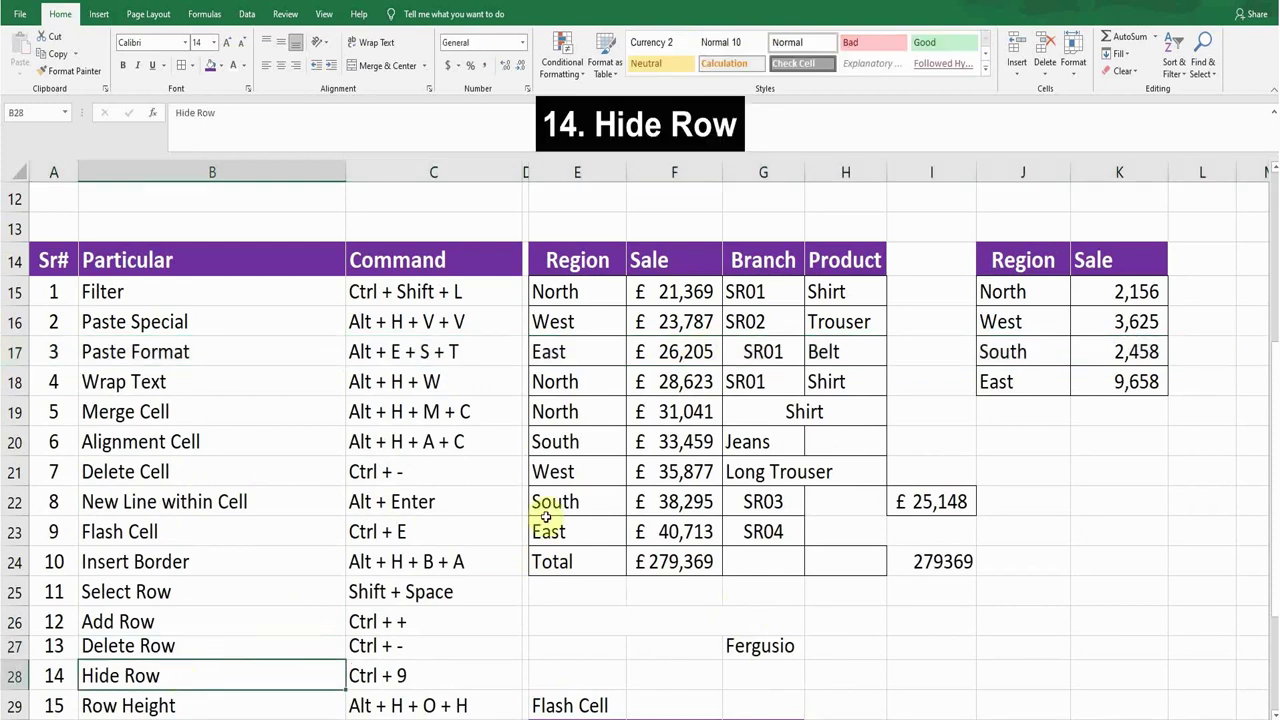
pyautogui.click(681, 353)
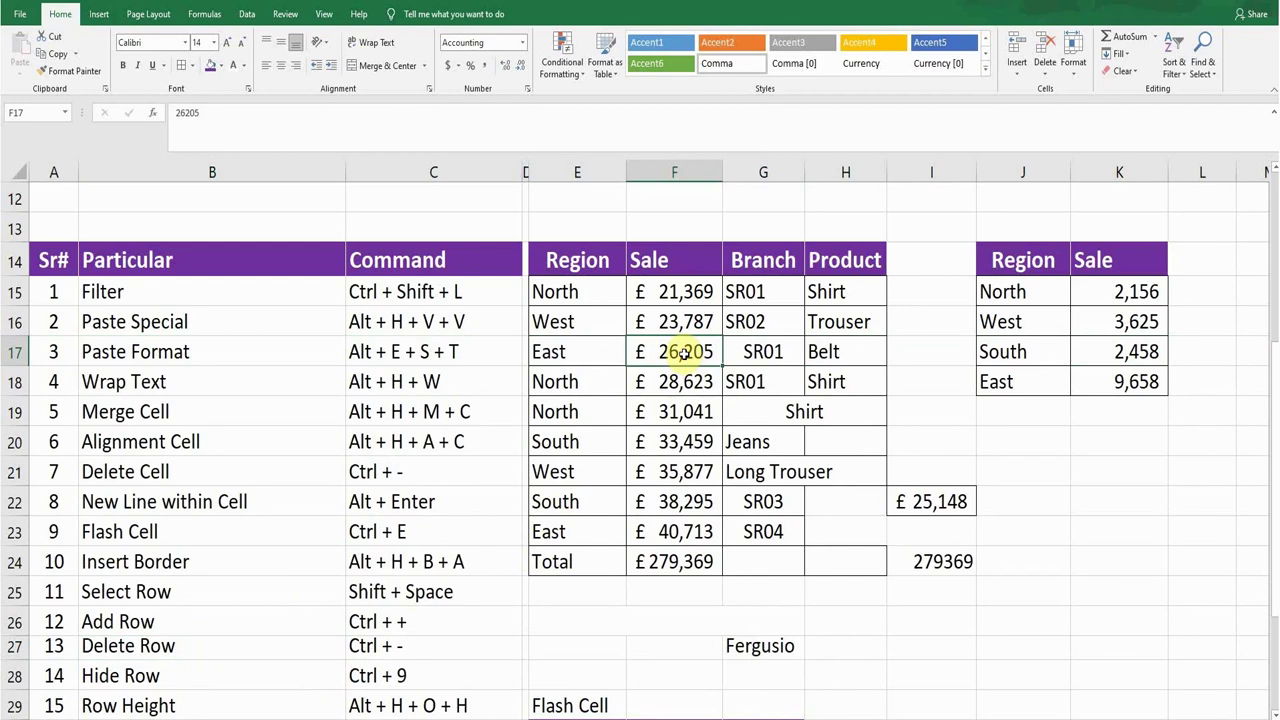
pyautogui.hotkey('ctrl', '9')
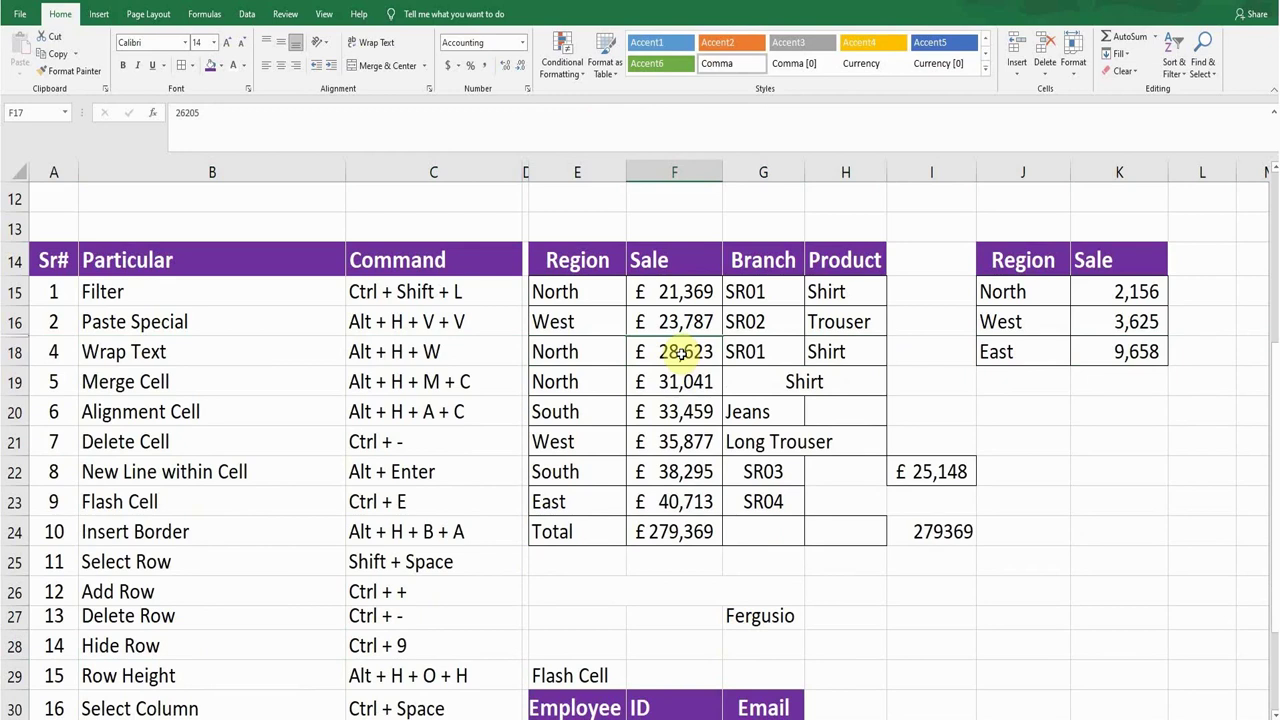
pyautogui.hotkey('ctrl', 'z')
pyautogui.scroll(-1, 522, 537)
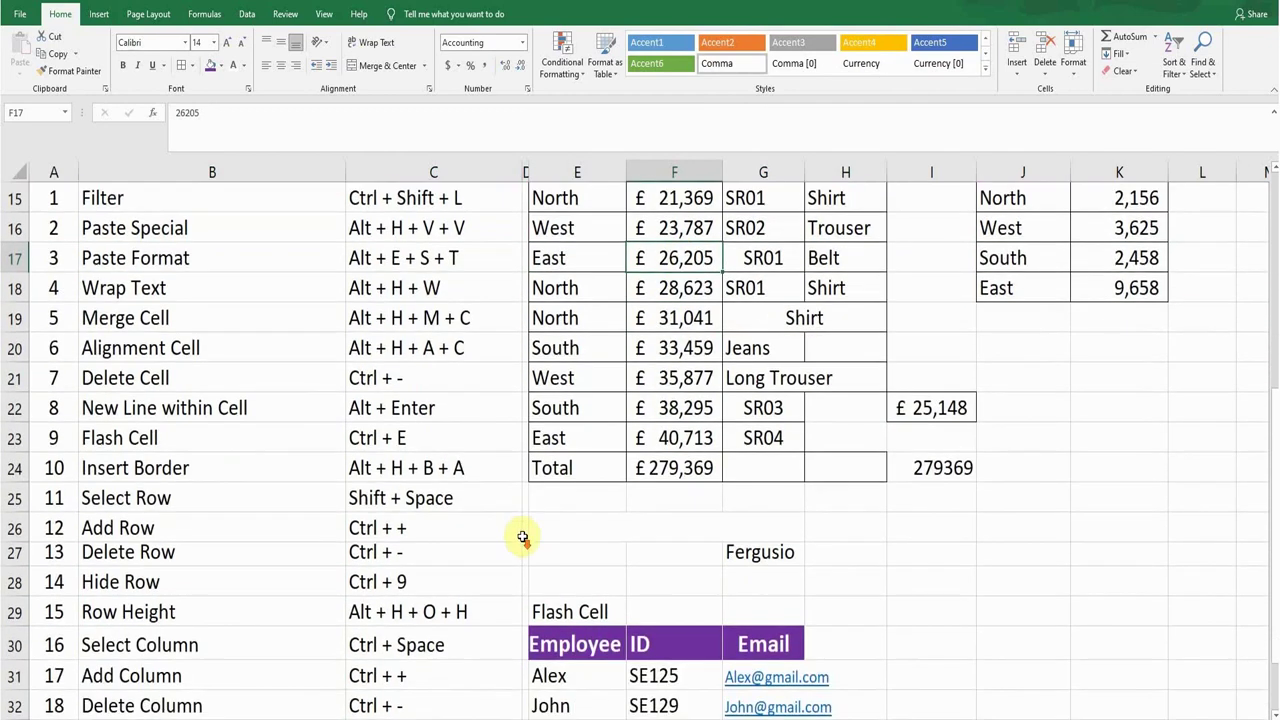
pyautogui.click(189, 611)
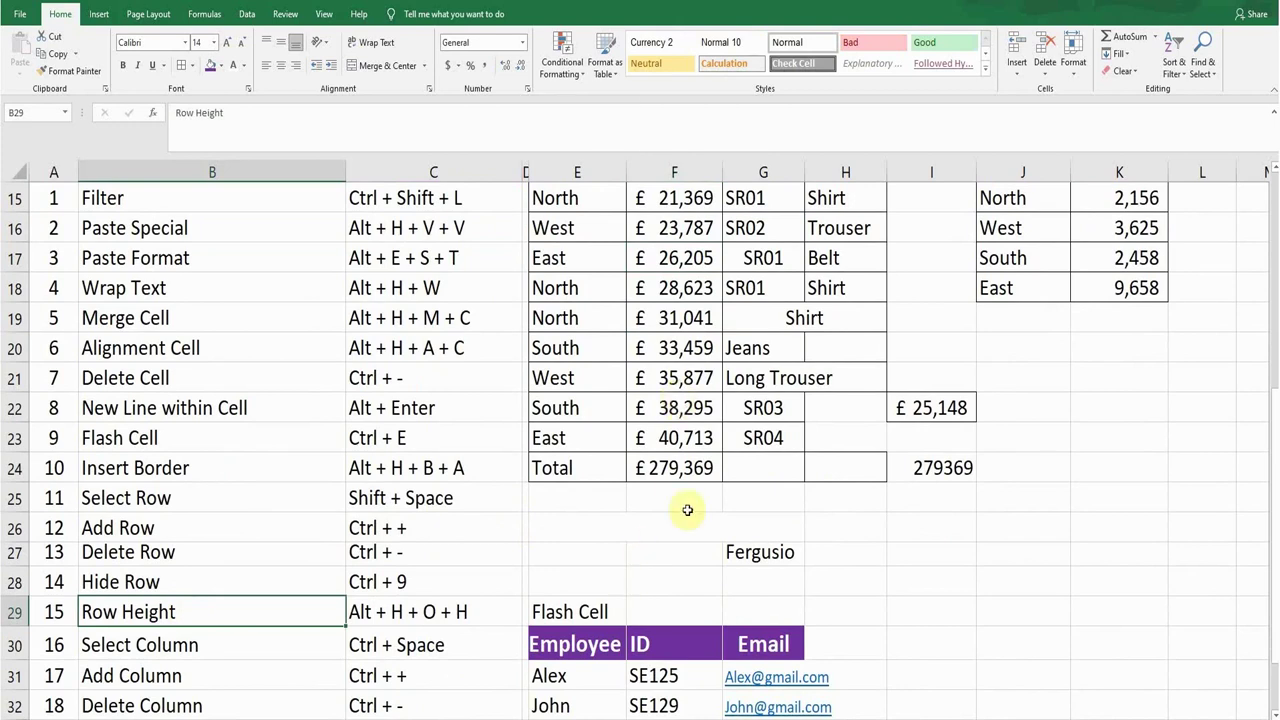
pyautogui.click(668, 347)
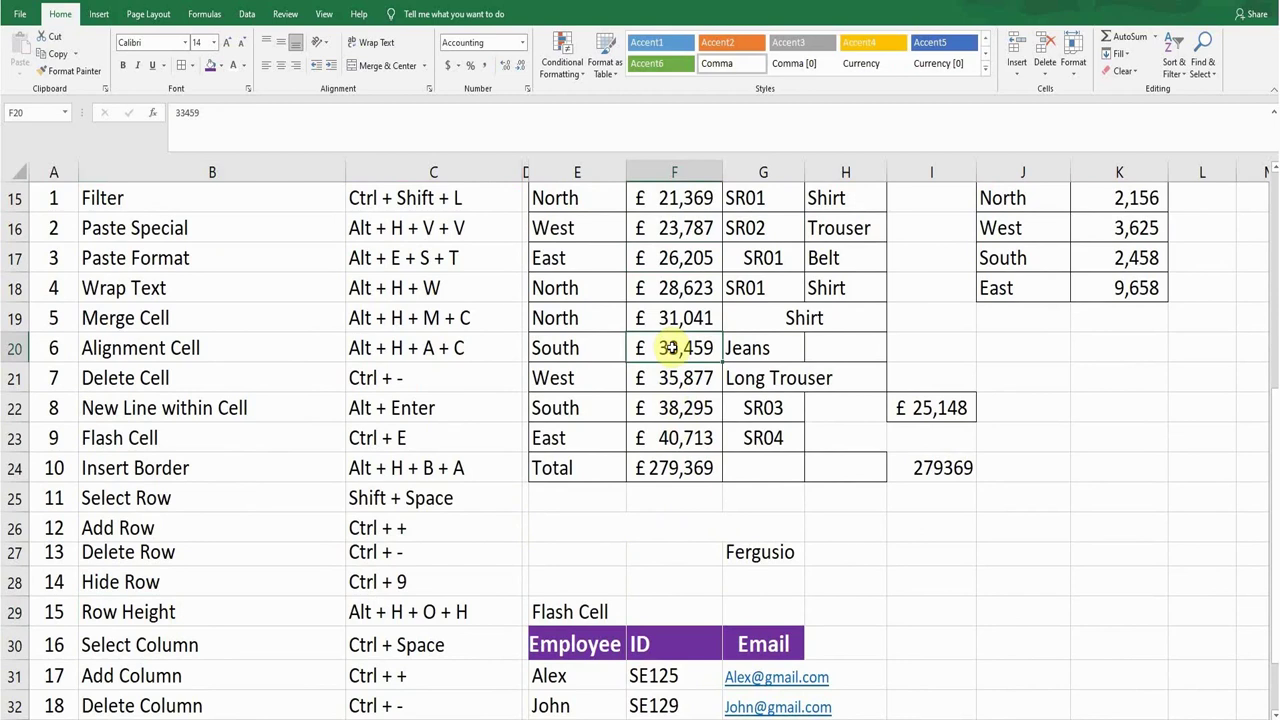
pyautogui.press('alt')
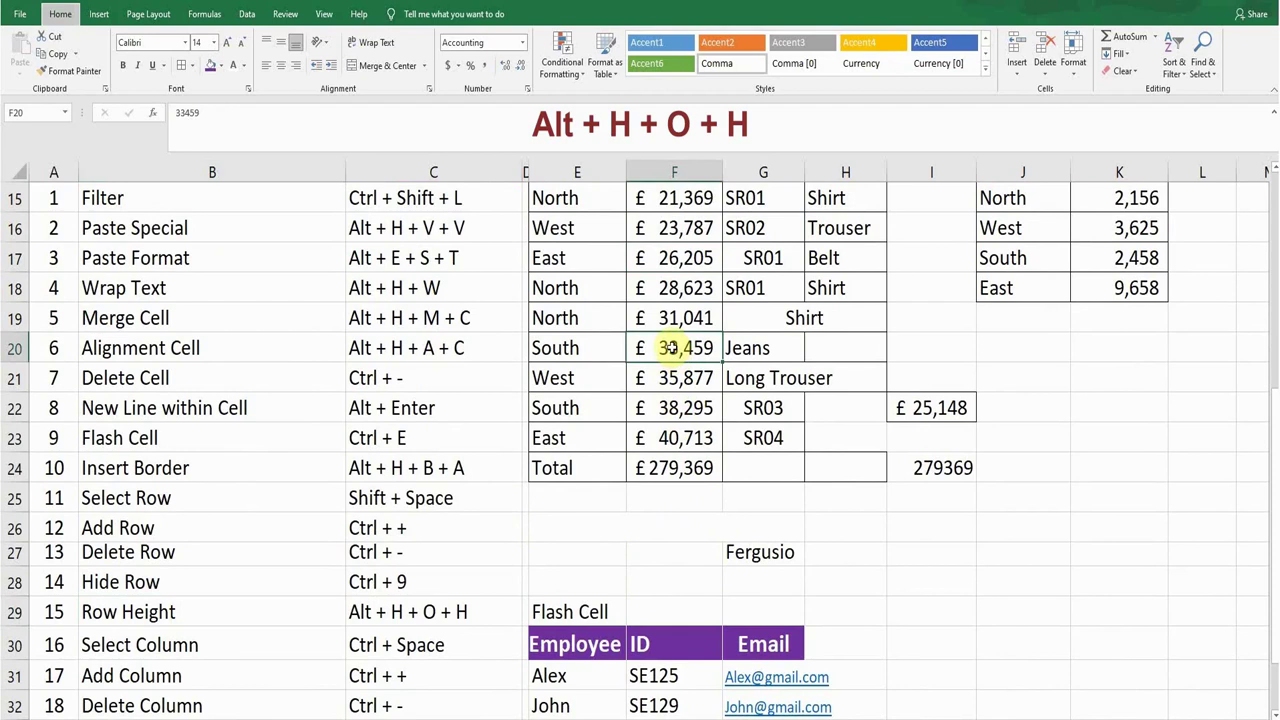
pyautogui.press('h')
pyautogui.press('o')
pyautogui.press('h')
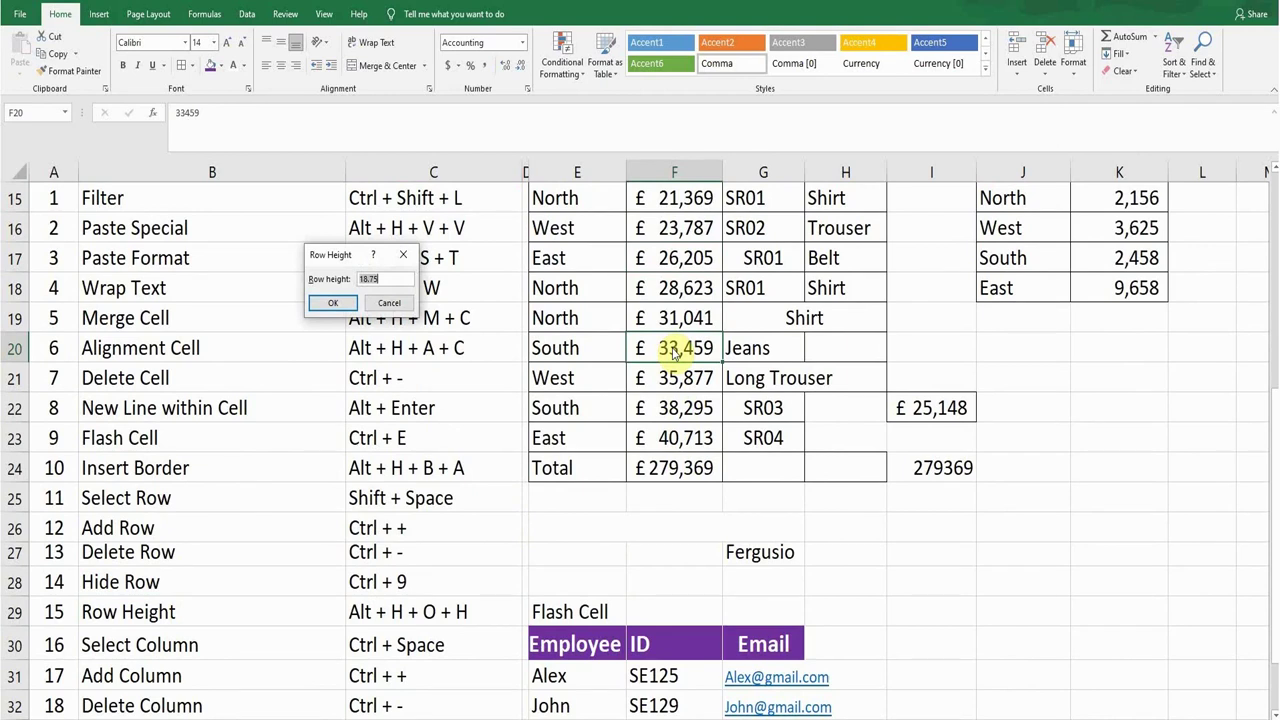
pyautogui.press('BackSpace')
pyautogui.write('15')
pyautogui.press('Return')
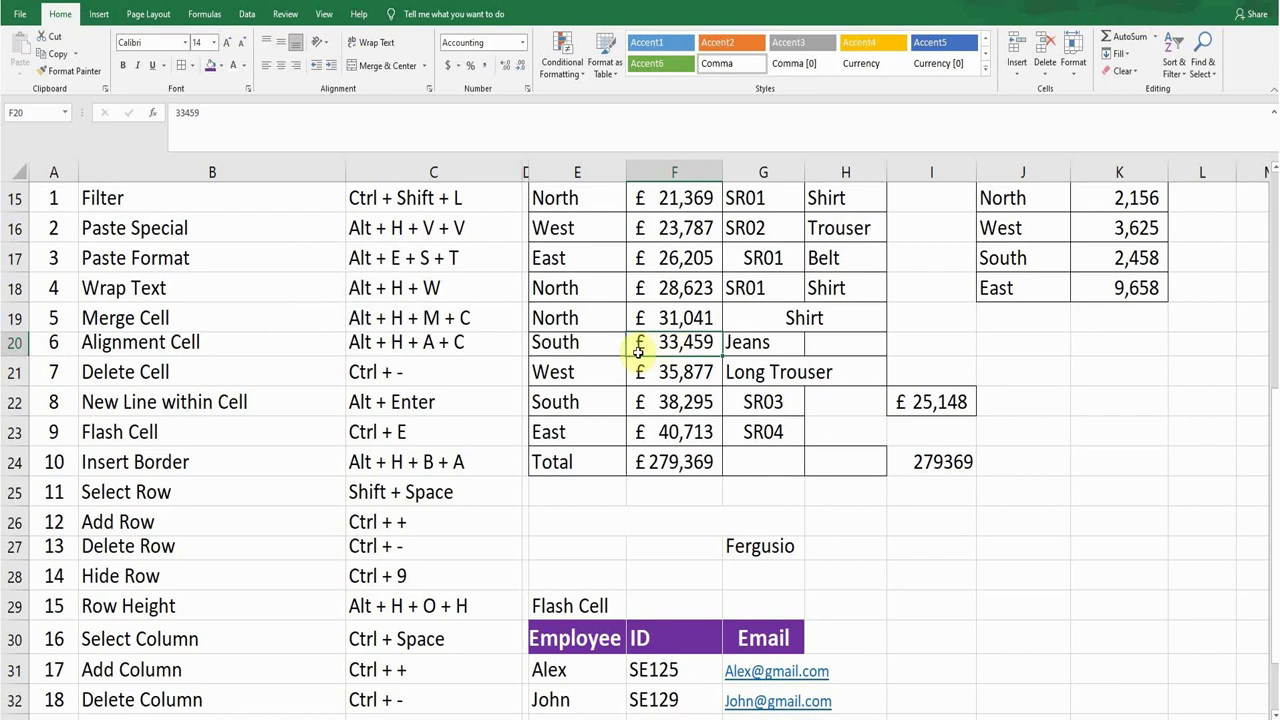
pyautogui.hotkey('ctrl', 'z')
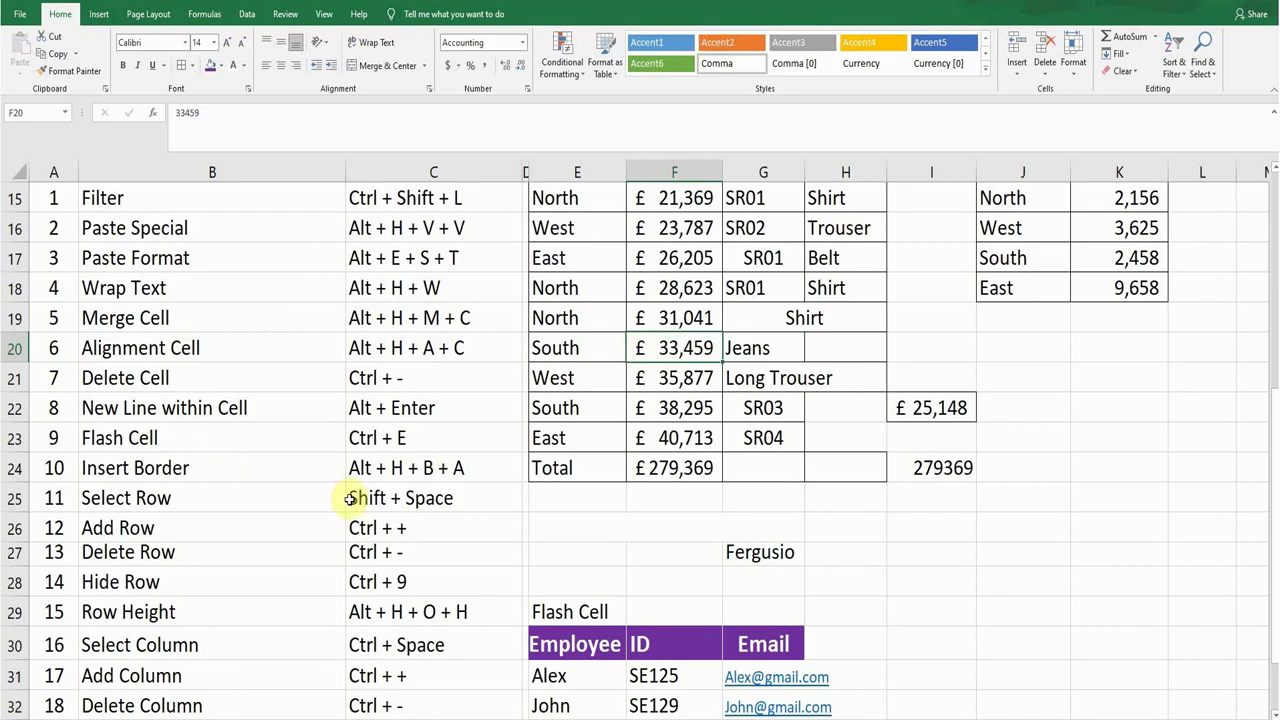
pyautogui.click(173, 648)
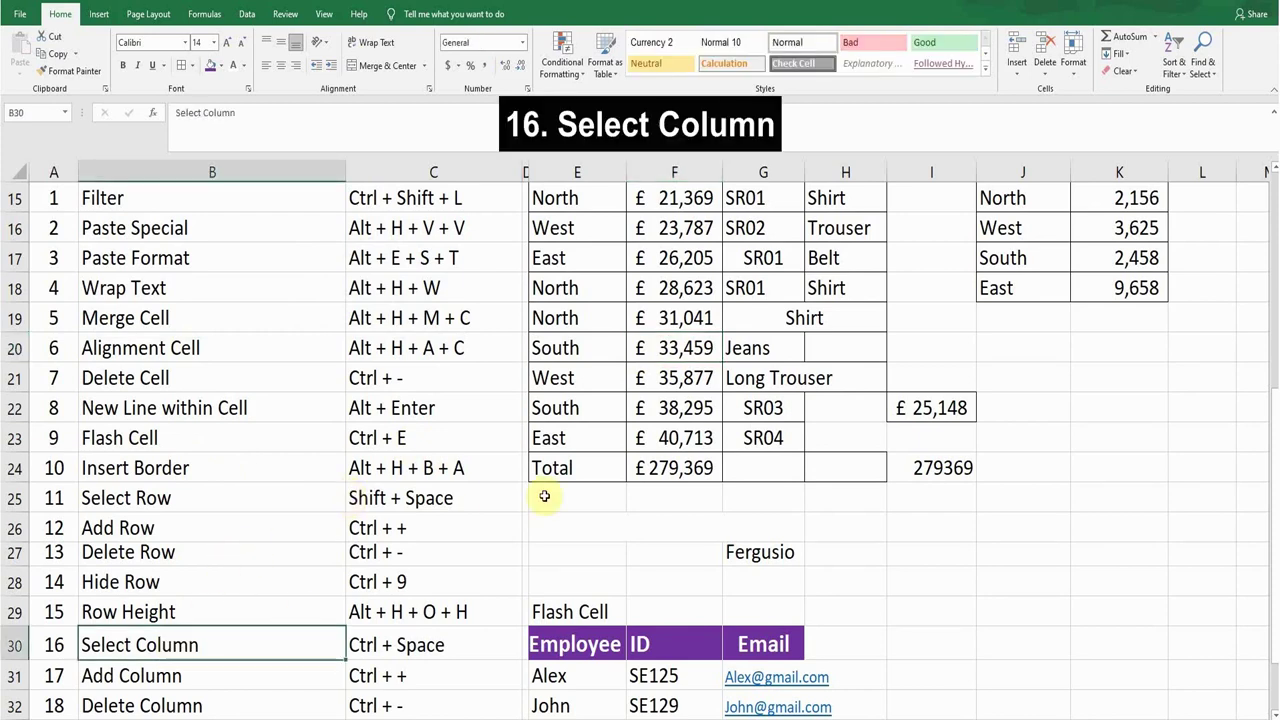
pyautogui.scroll(1, 707, 505)
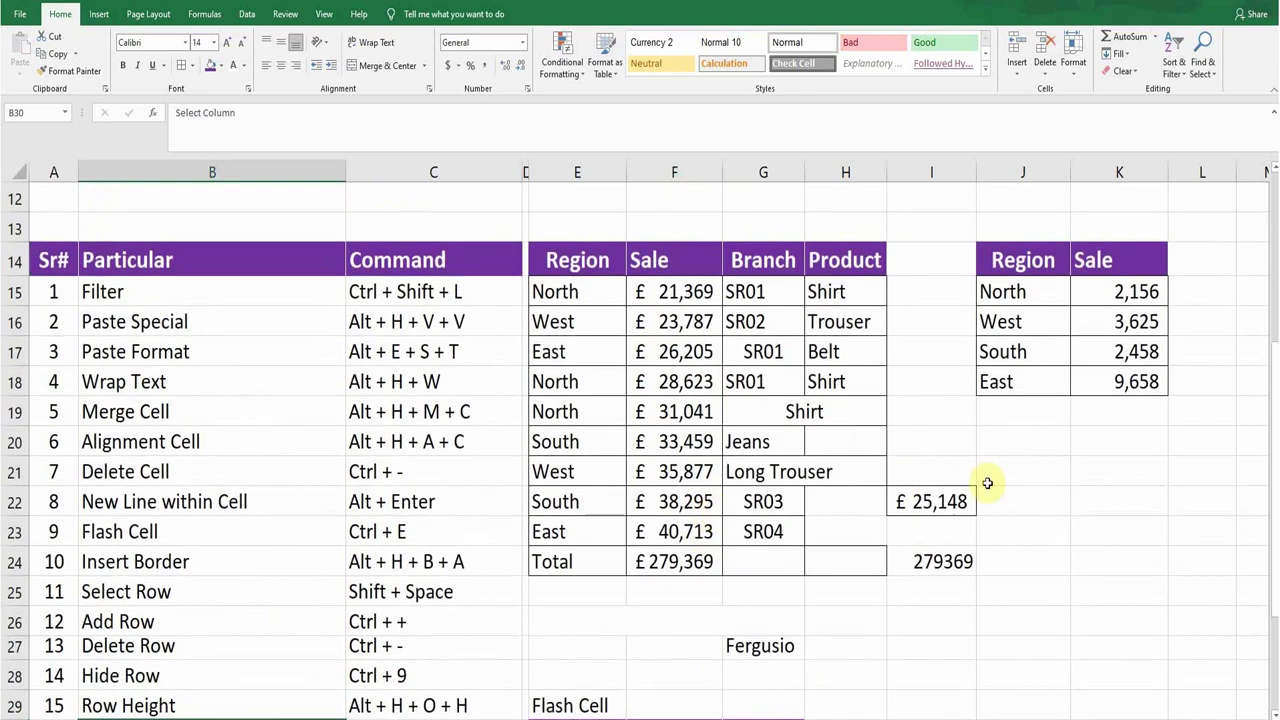
pyautogui.click(1023, 414)
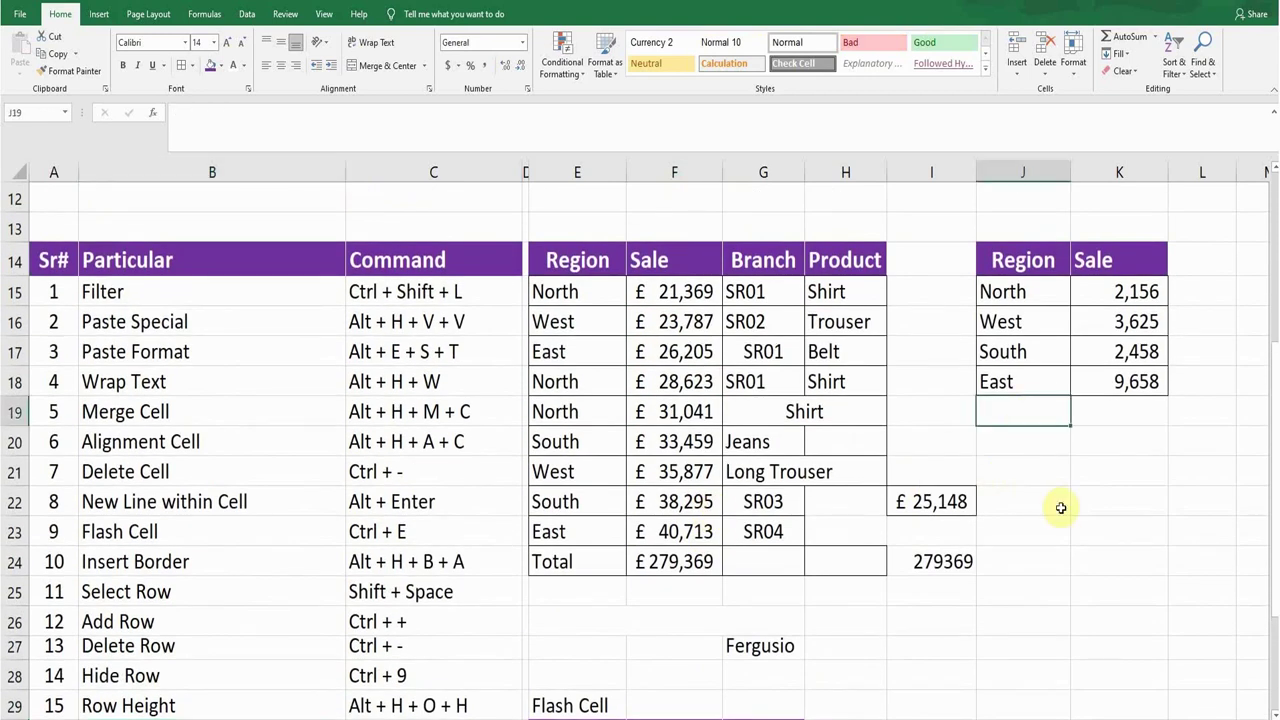
pyautogui.hotkey('ctrl', 'space')
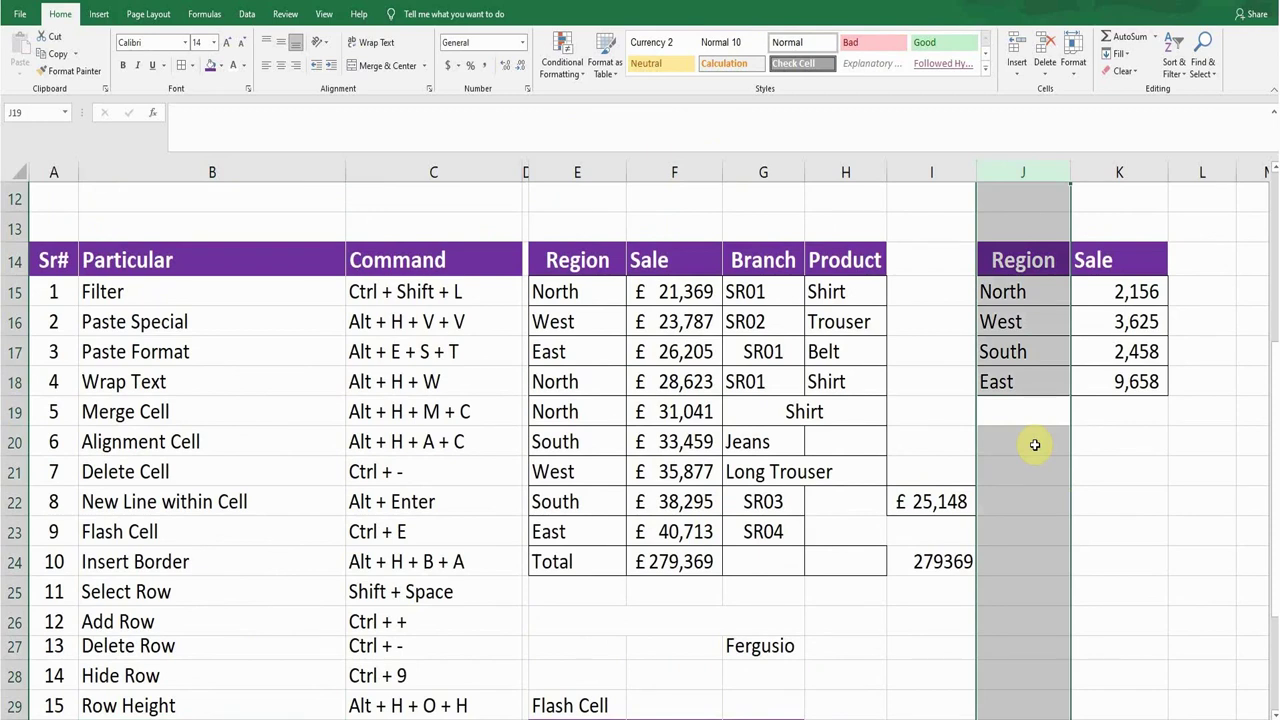
pyautogui.click(1035, 444)
pyautogui.scroll(-1, 905, 514)
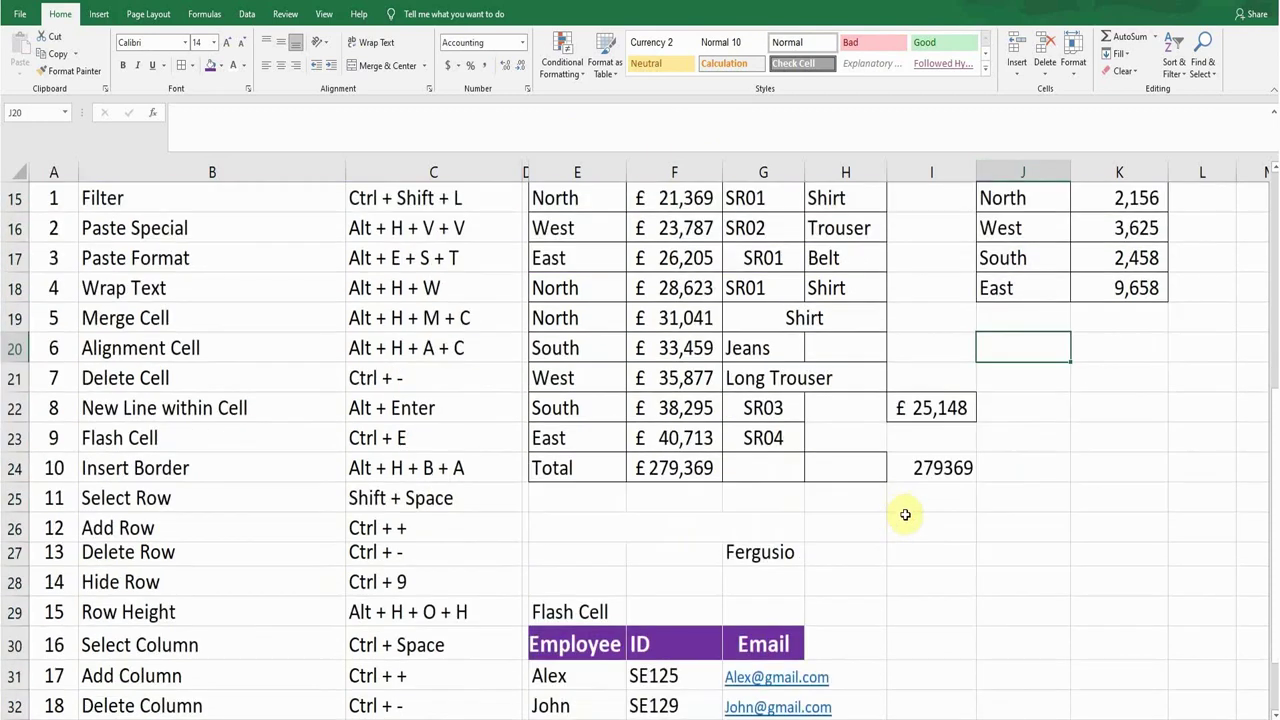
pyautogui.scroll(-1, 900, 512)
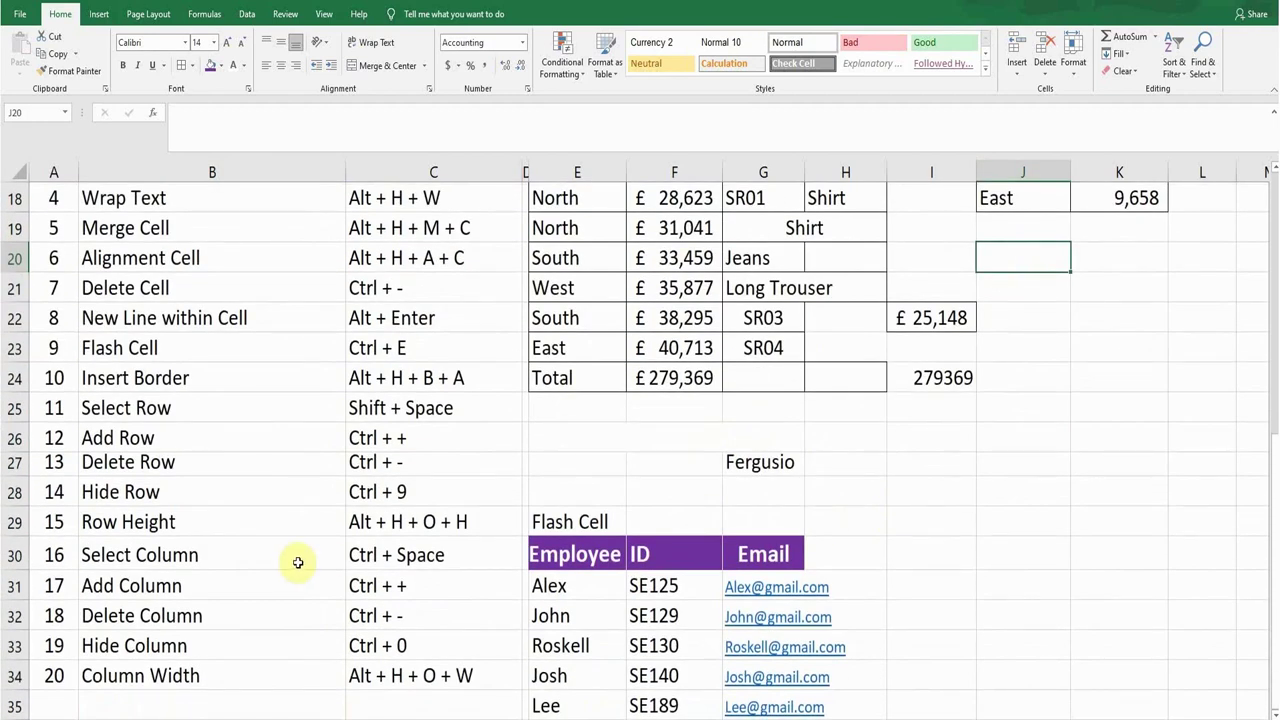
pyautogui.click(166, 585)
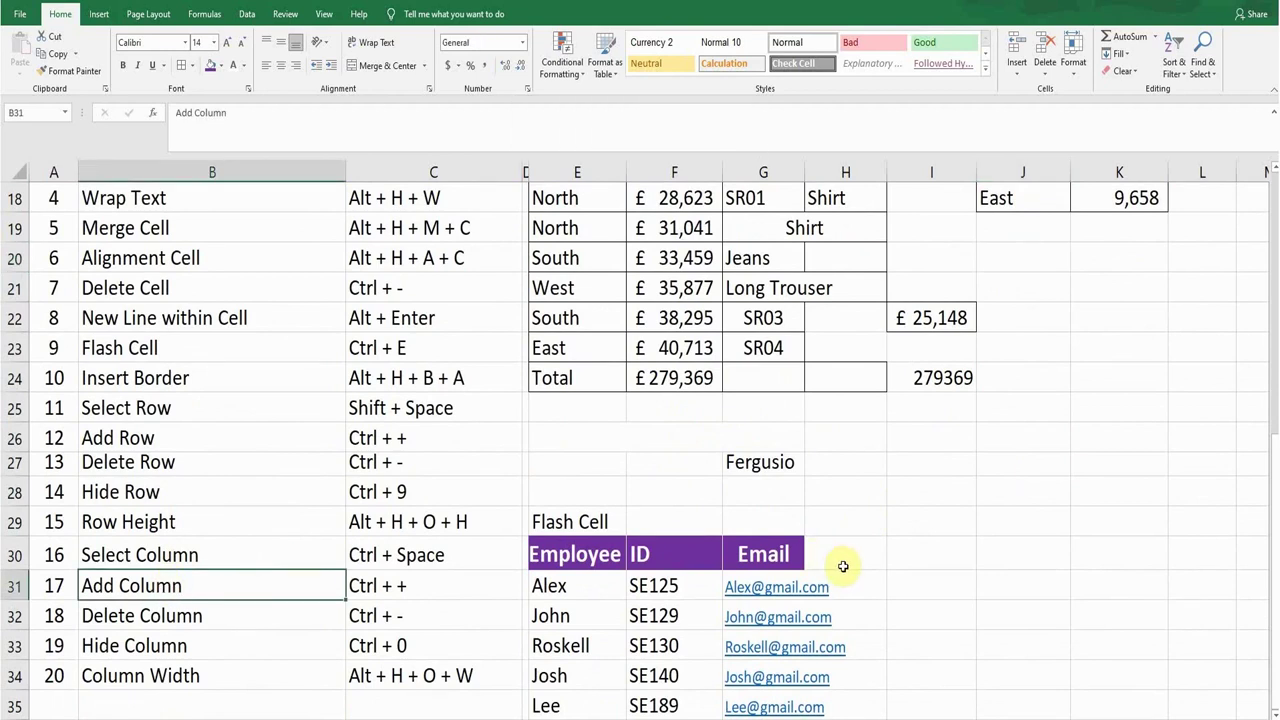
pyautogui.scroll(2, 845, 560)
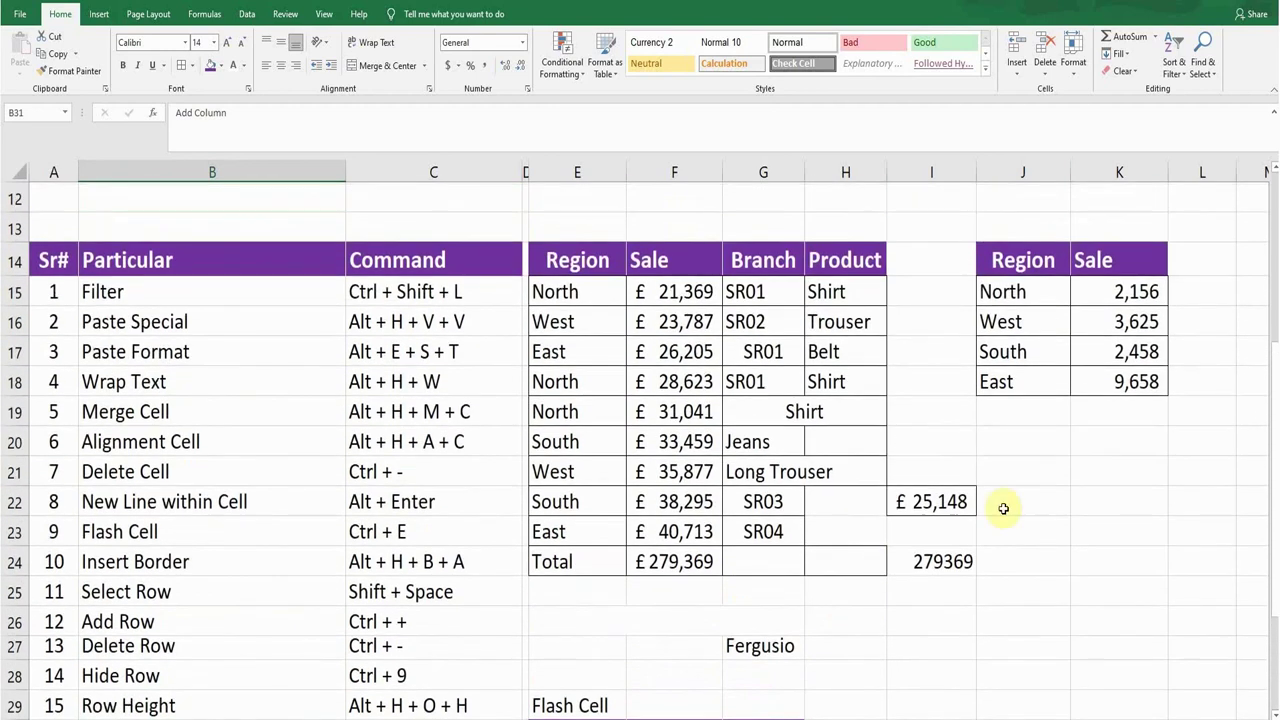
pyautogui.click(1037, 462)
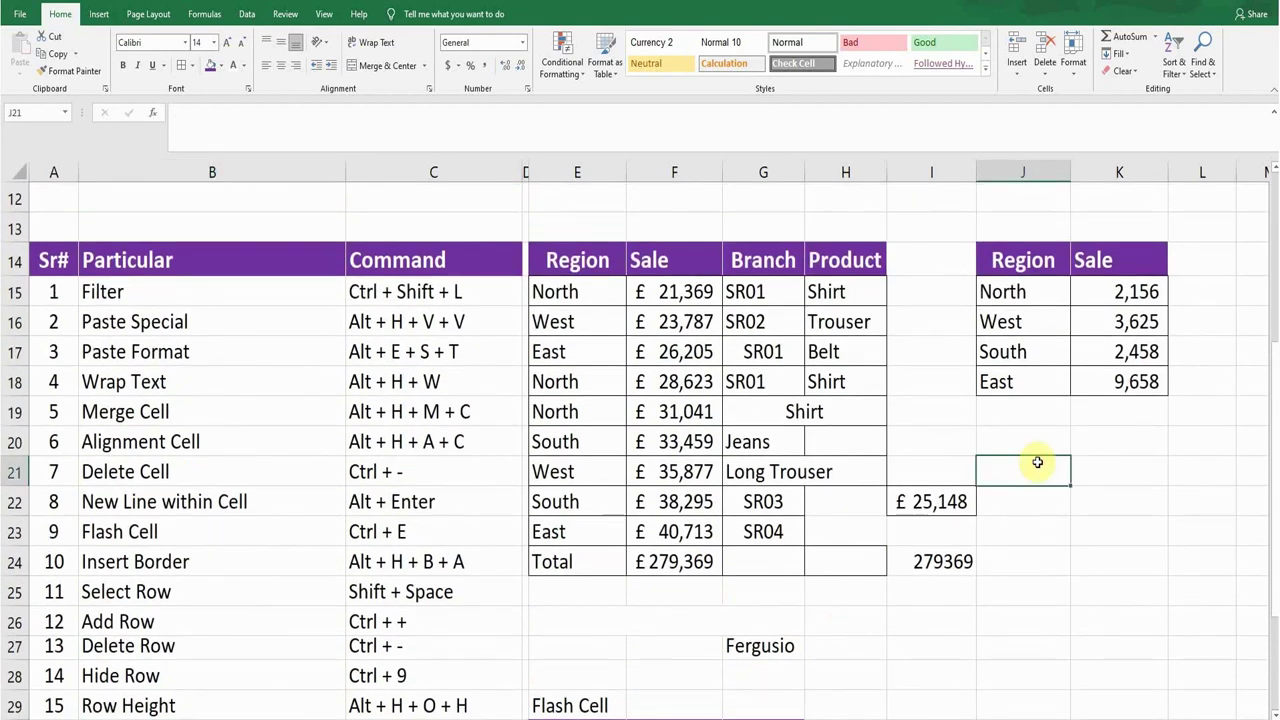
pyautogui.hotkey('ctrl', 'space')
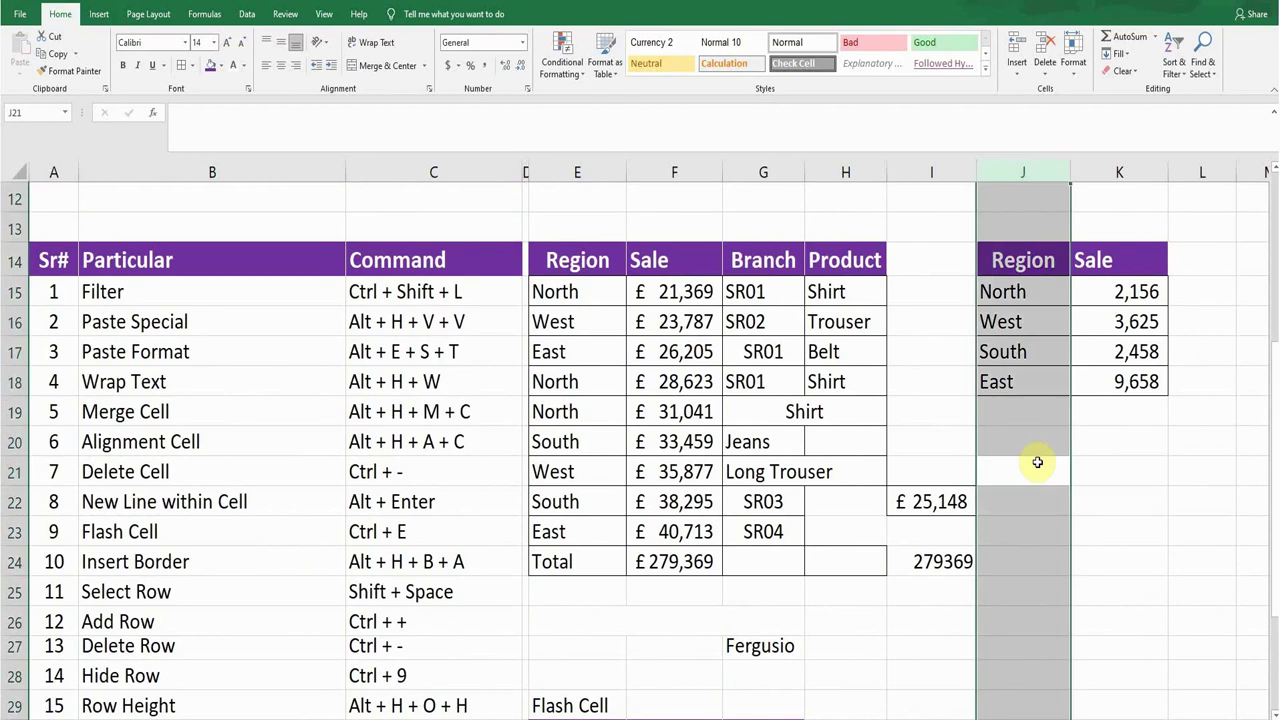
pyautogui.hotkey('ctrl', '+')
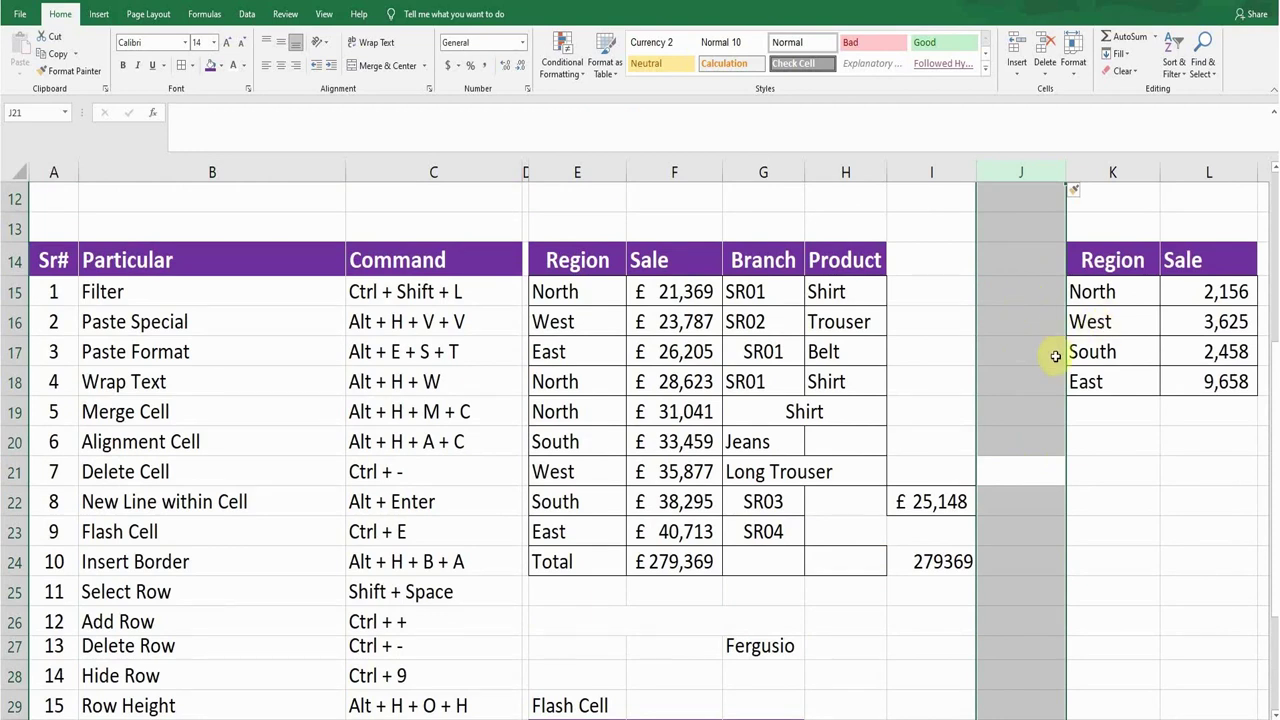
pyautogui.hotkey('ctrl', '-')
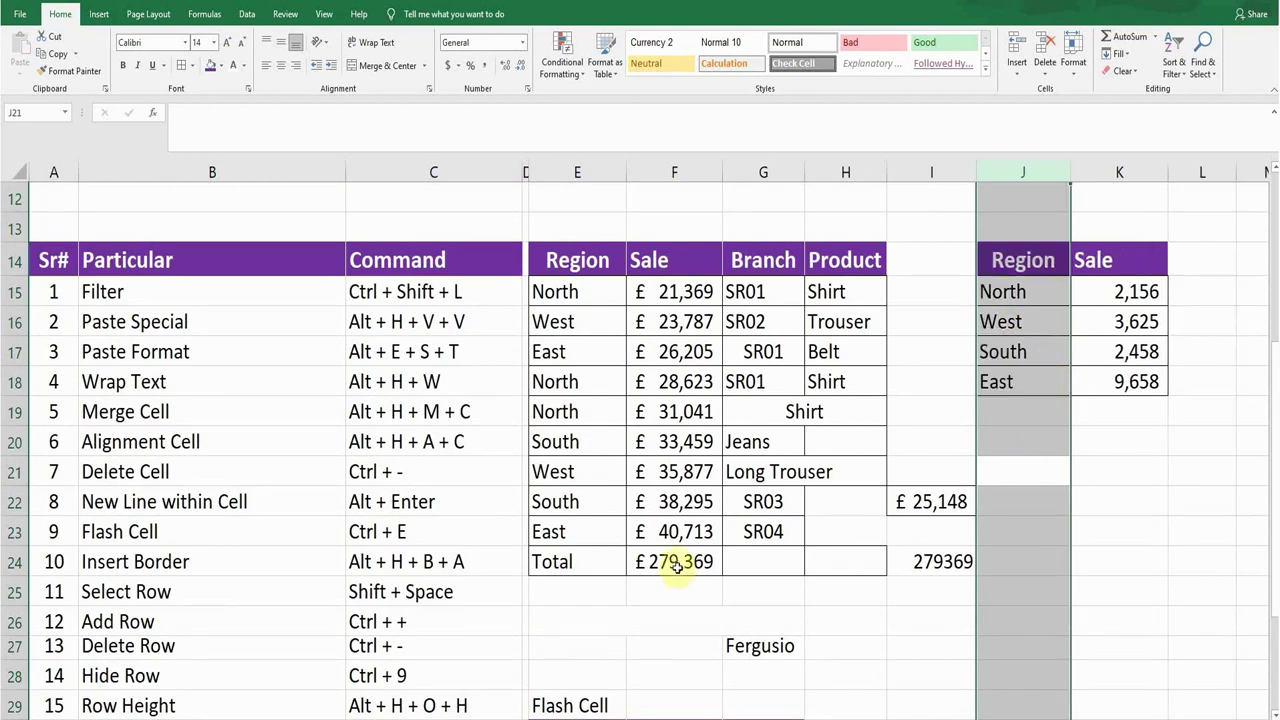
pyautogui.click(695, 521)
pyautogui.scroll(-1, 818, 561)
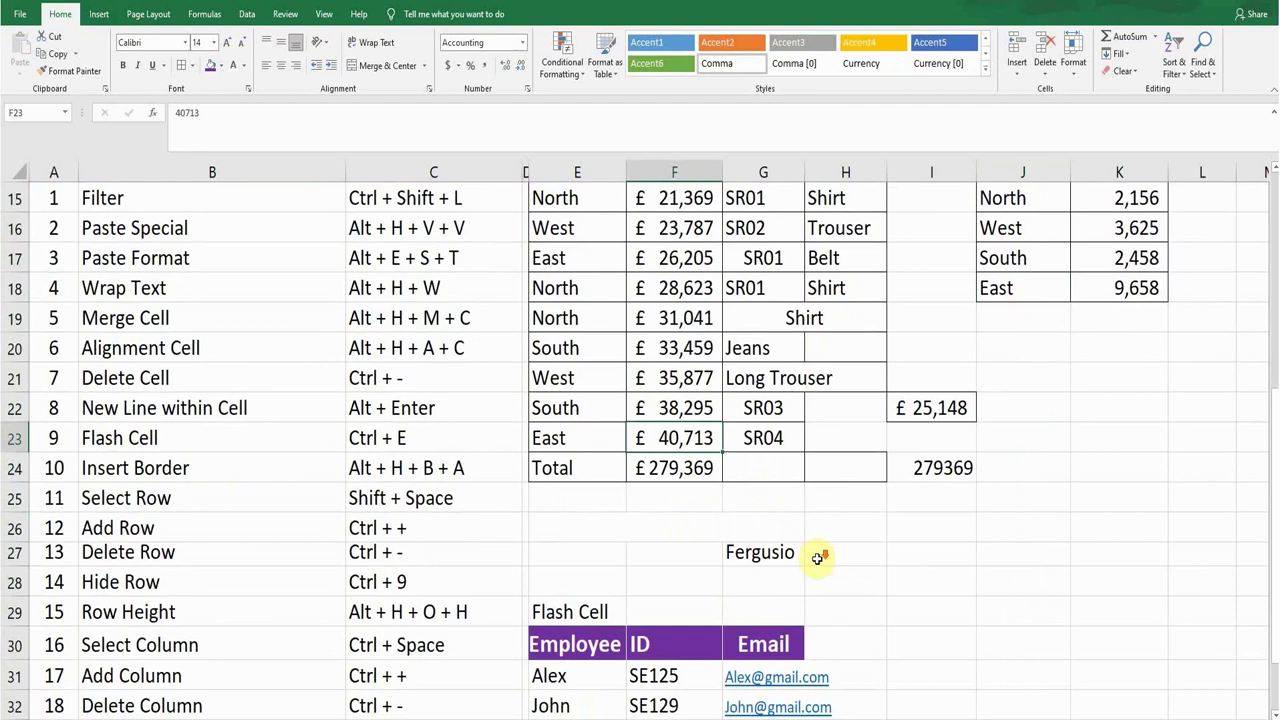
pyautogui.scroll(-1, 818, 560)
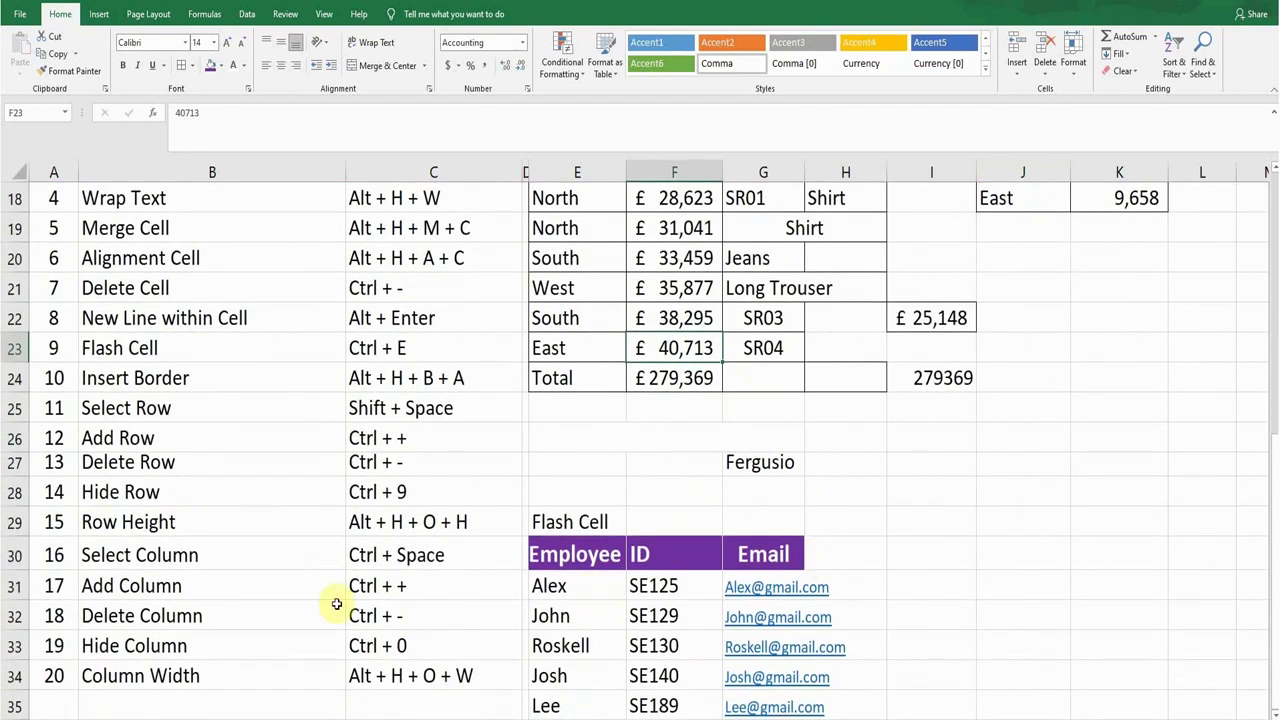
pyautogui.click(170, 617)
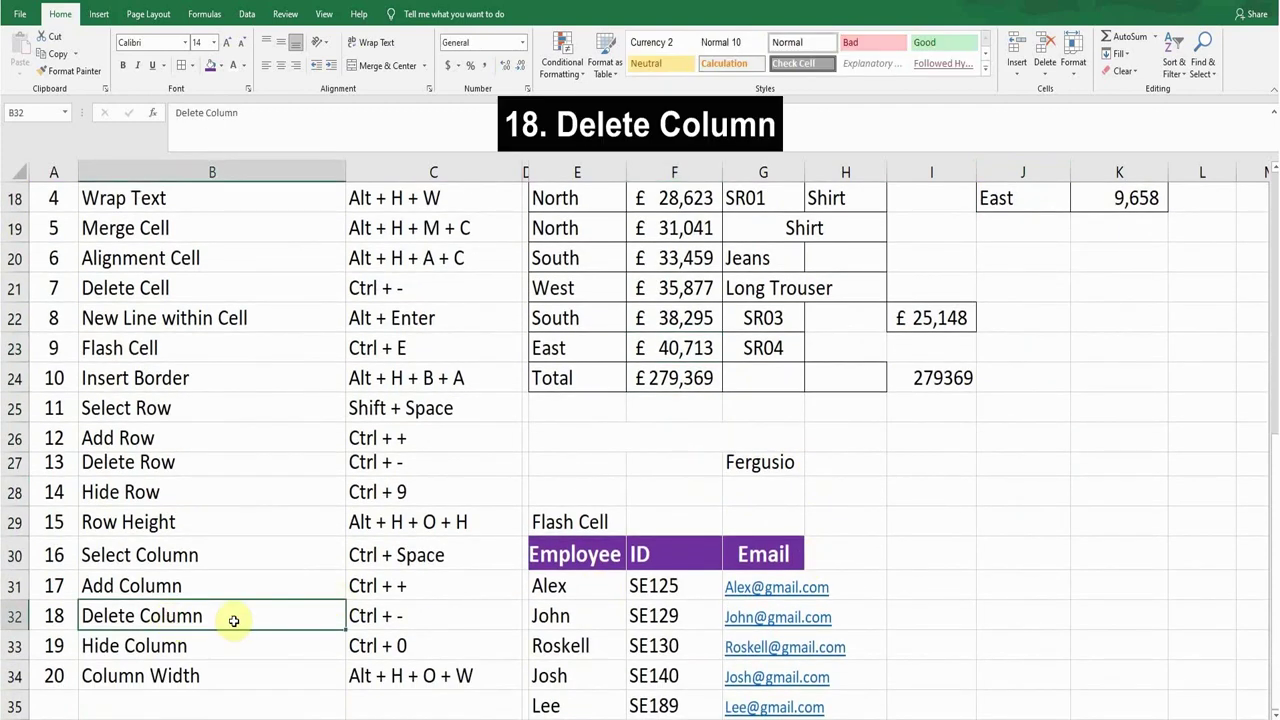
pyautogui.scroll(2, 800, 585)
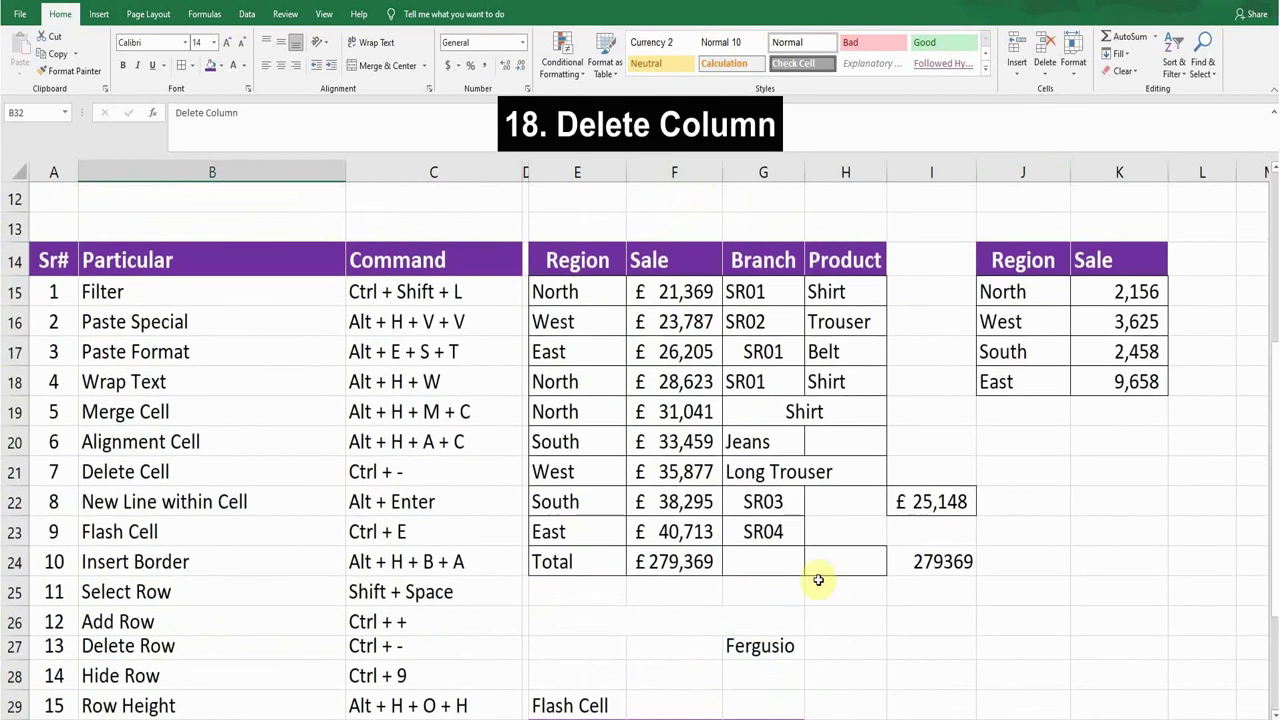
pyautogui.click(1027, 449)
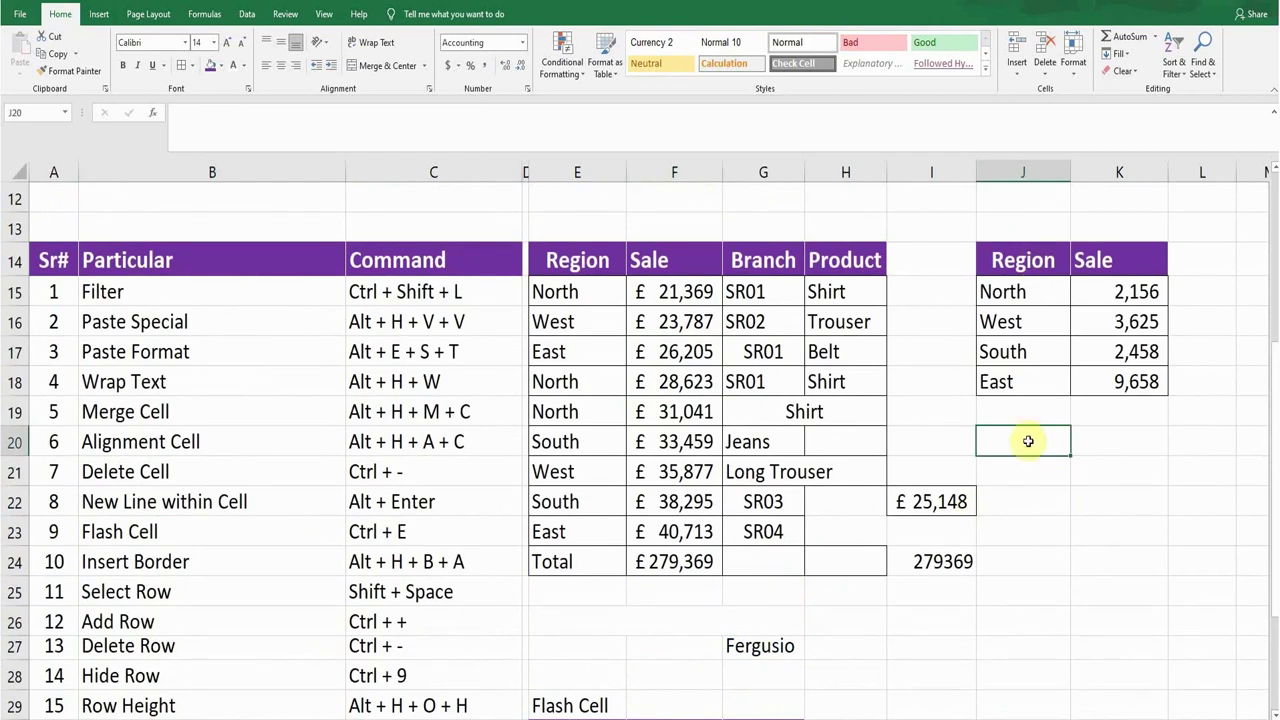
pyautogui.hotkey('ctrl', 'space')
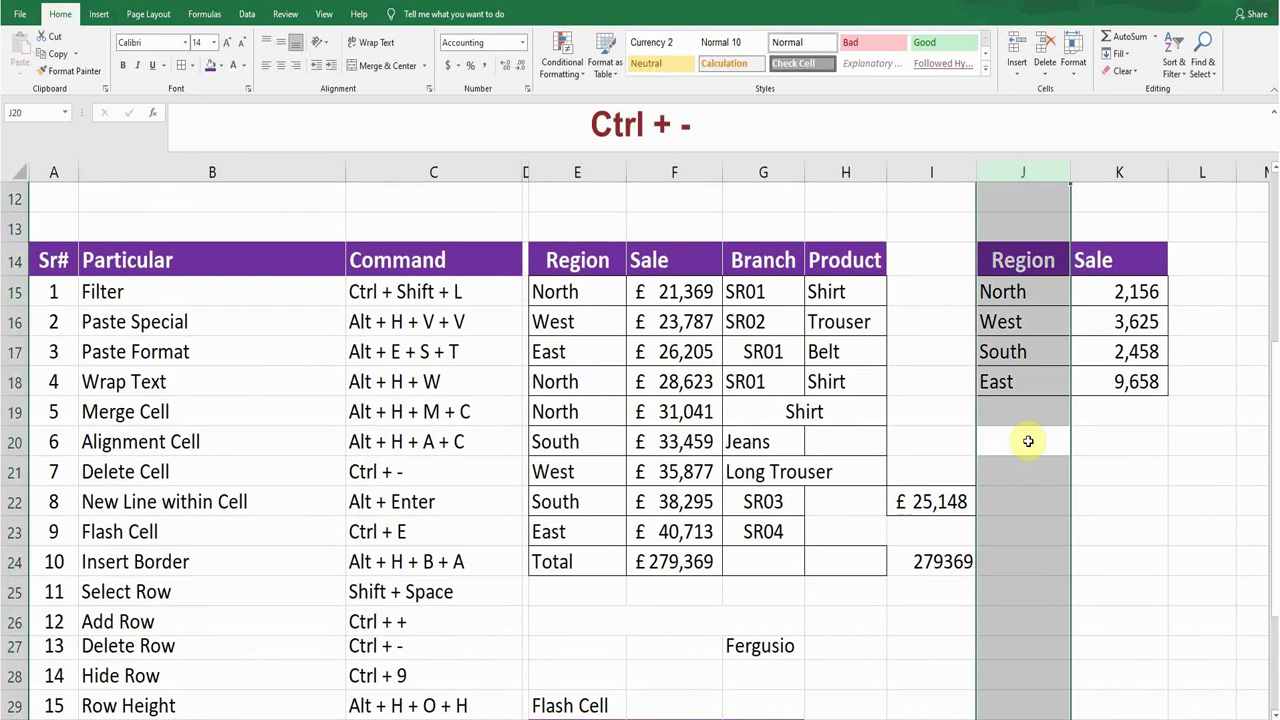
pyautogui.hotkey('ctrl', '-')
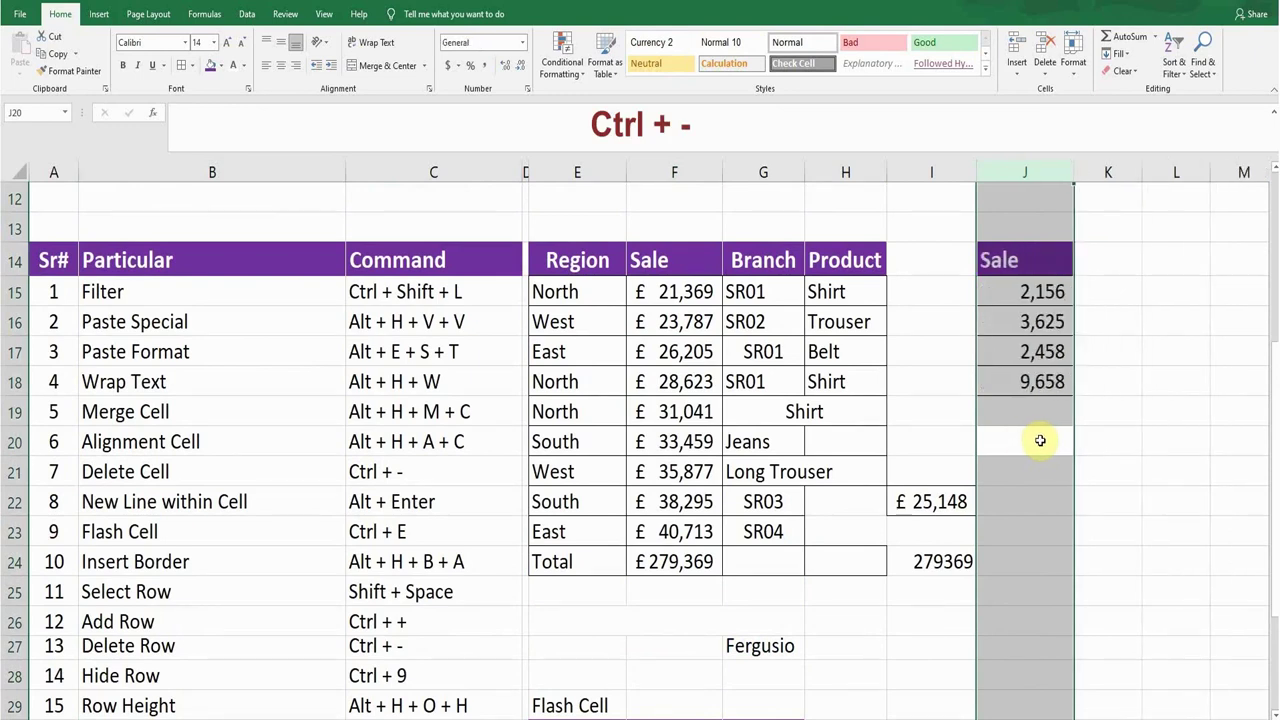
pyautogui.click(1025, 438)
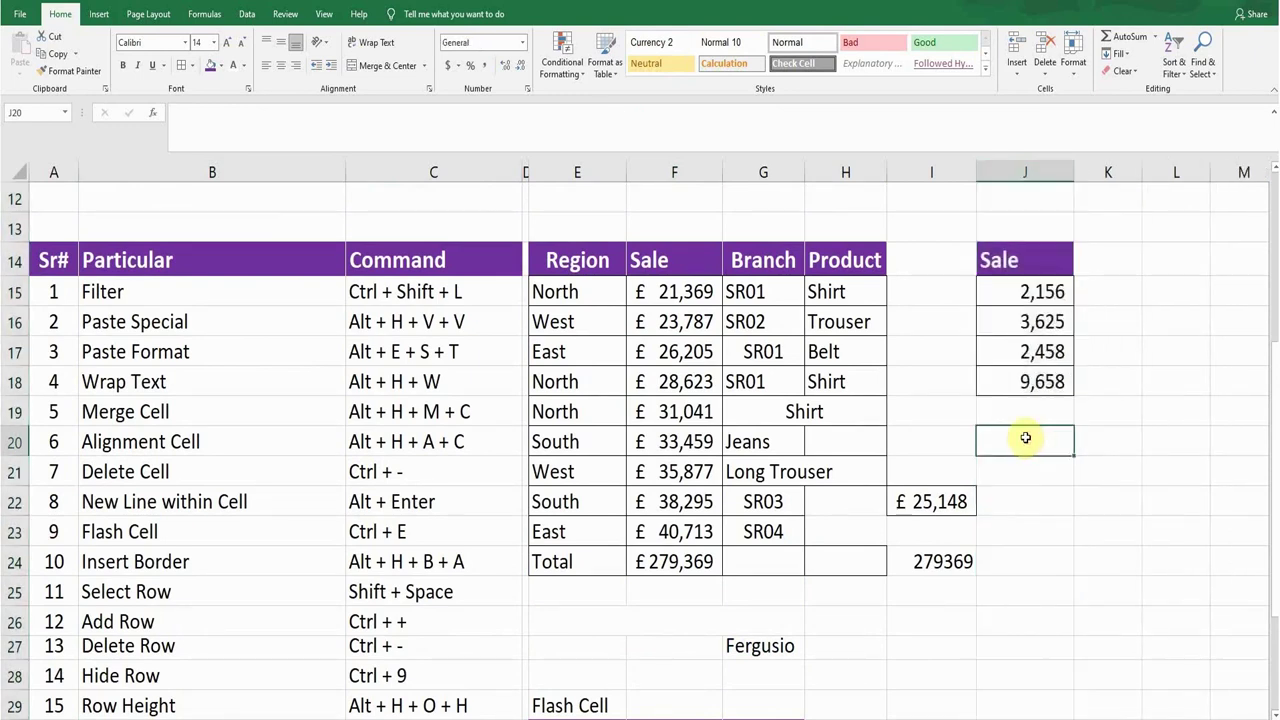
pyautogui.click(200, 474)
pyautogui.scroll(-2, 390, 470)
pyautogui.scroll(-2, 387, 478)
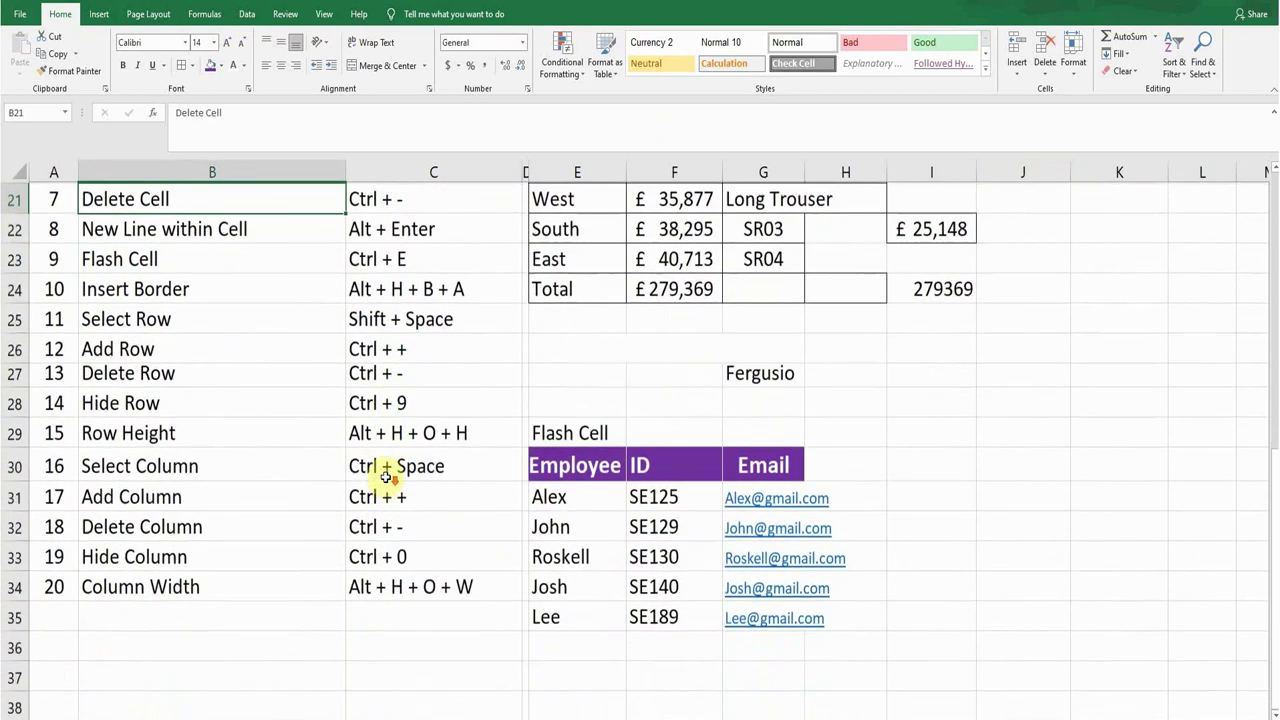
pyautogui.click(198, 554)
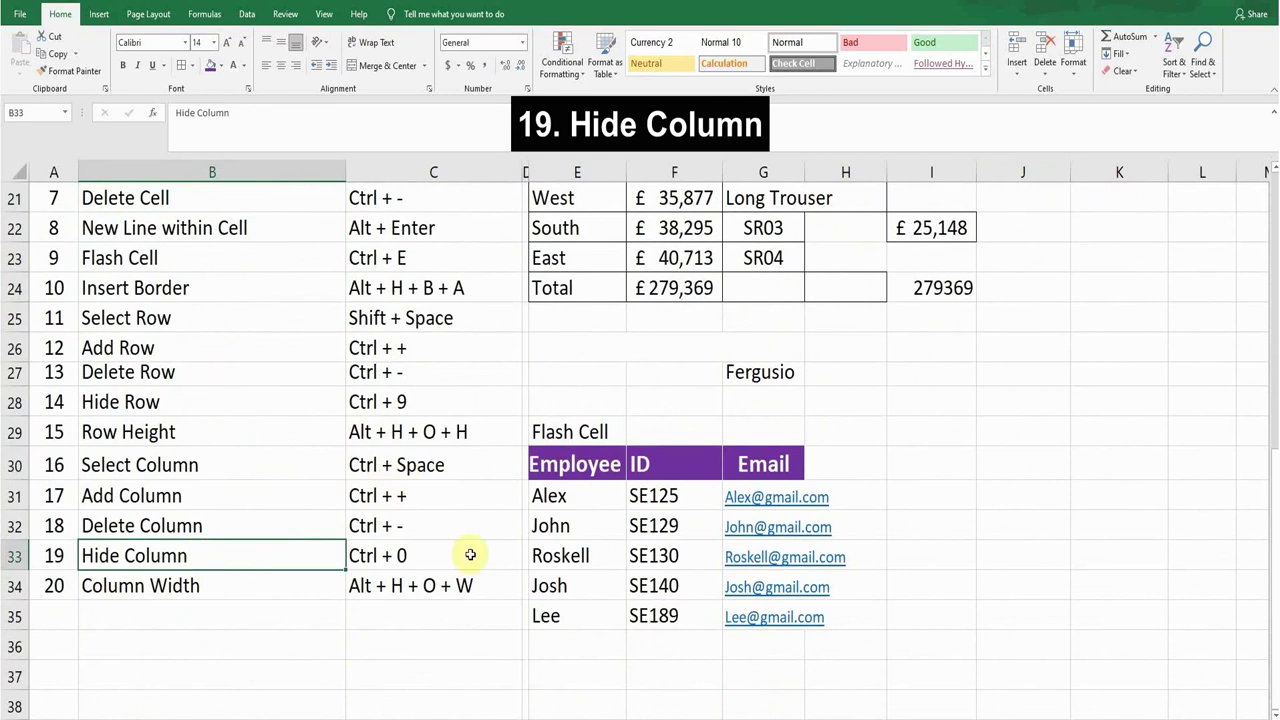
pyautogui.scroll(3, 543, 543)
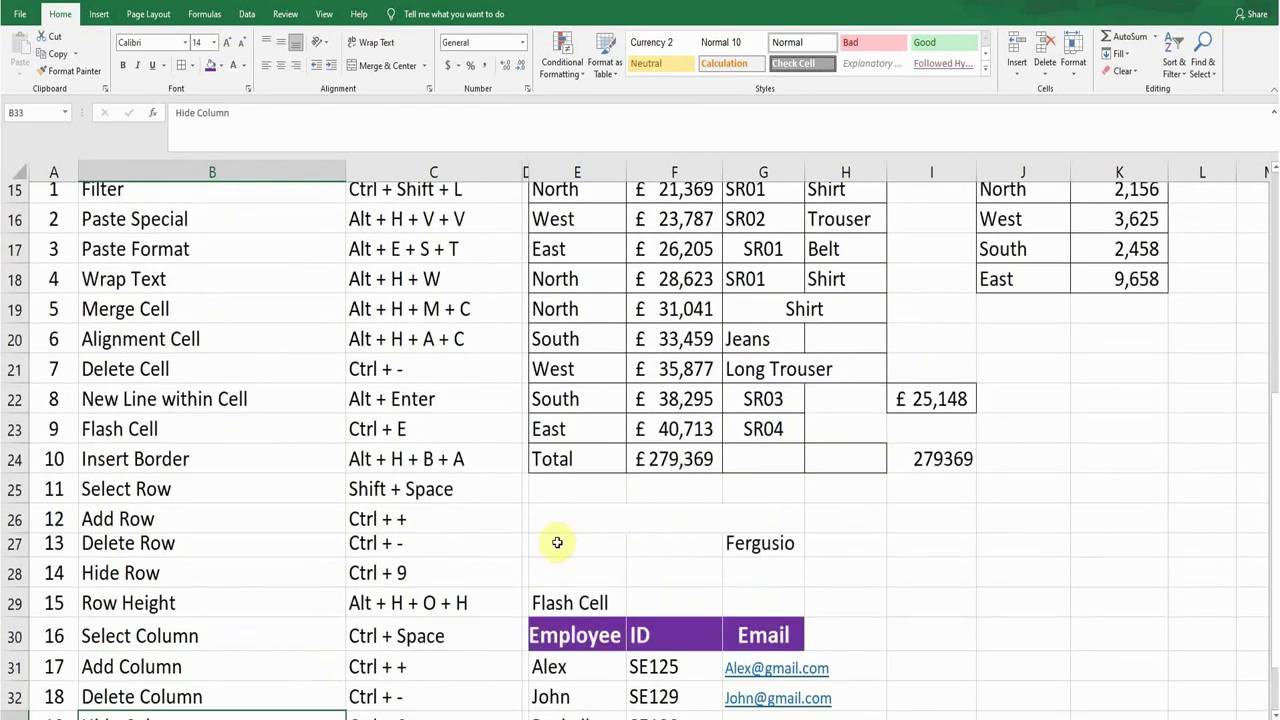
pyautogui.click(1017, 472)
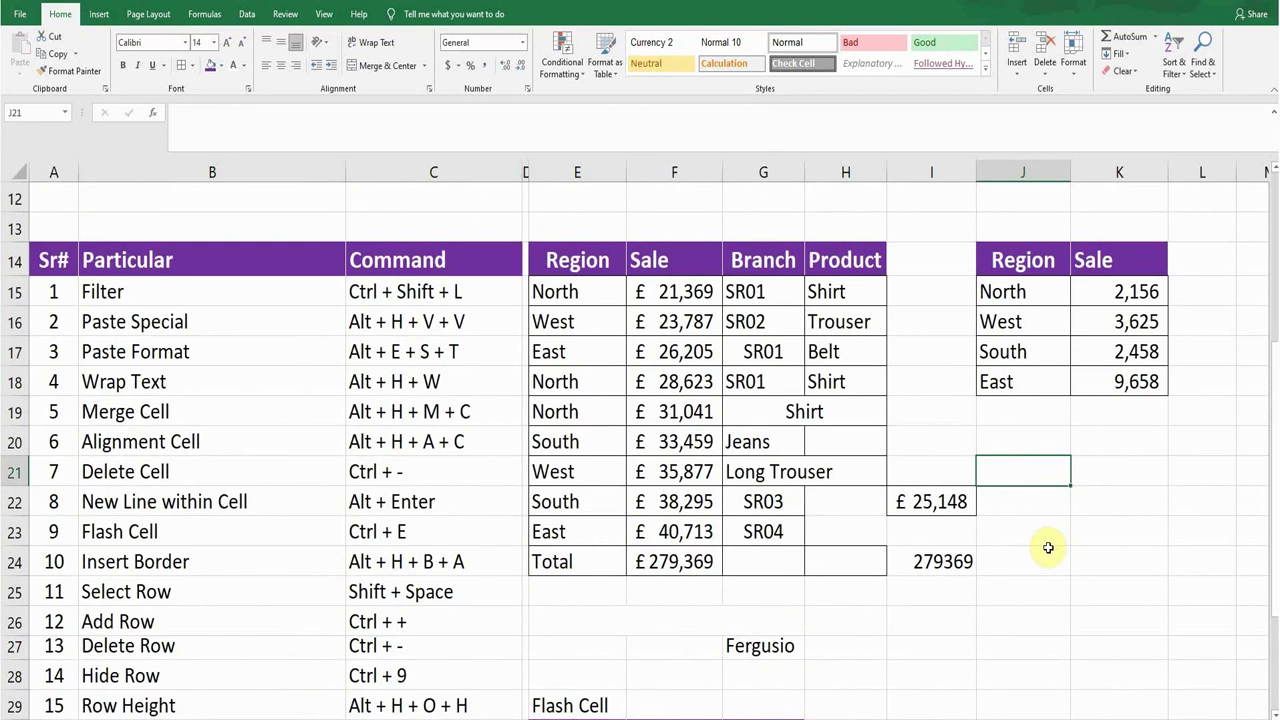
pyautogui.hotkey('ctrl', '0')
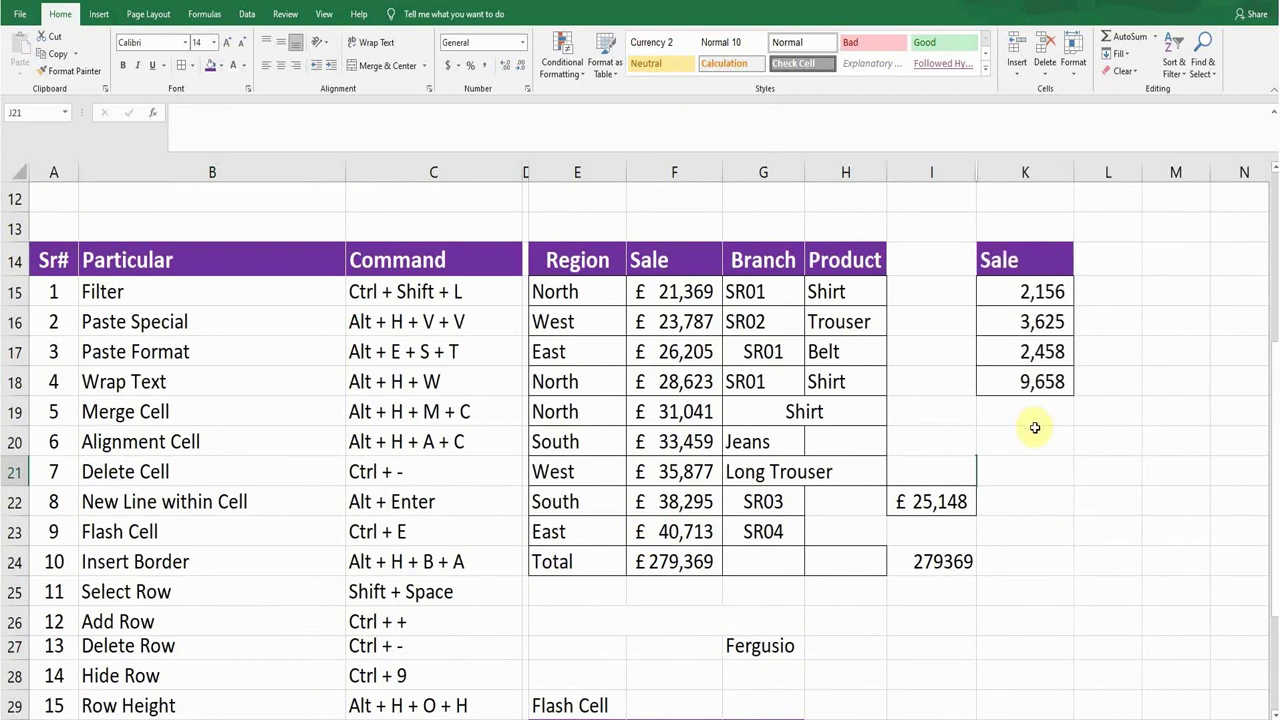
pyautogui.hotkey('ctrl', 'z')
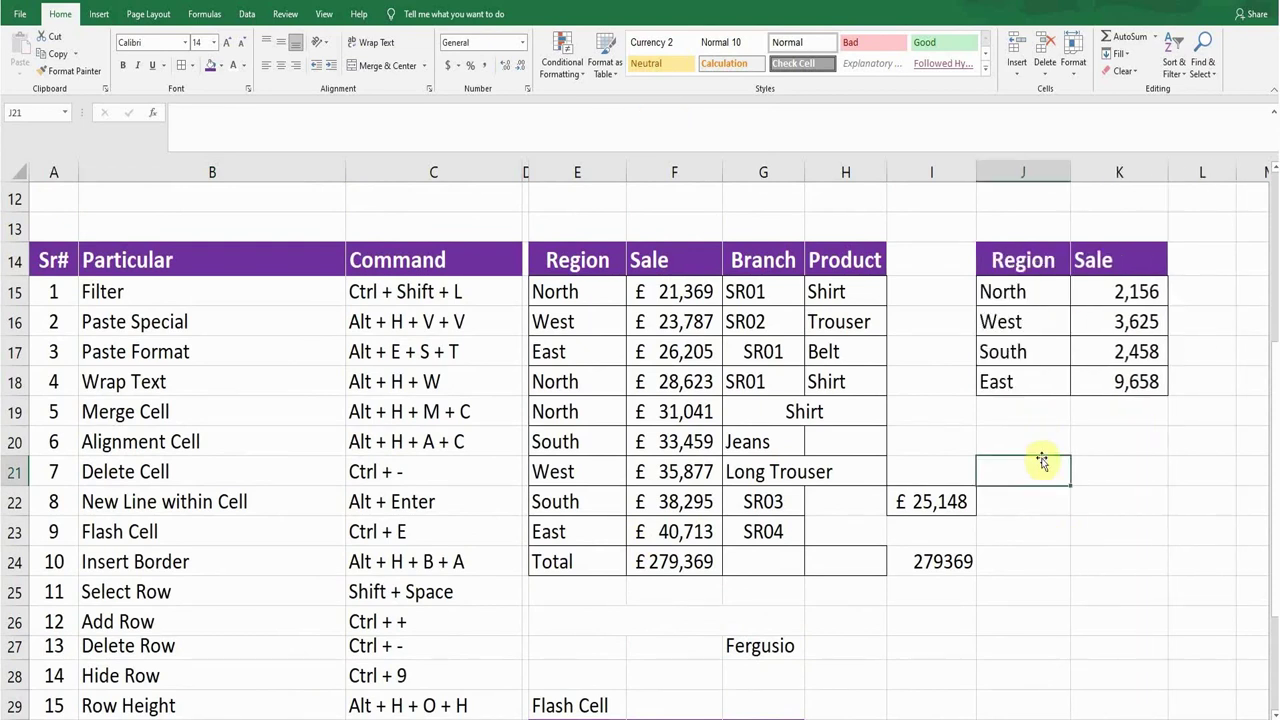
pyautogui.scroll(-3, 1039, 455)
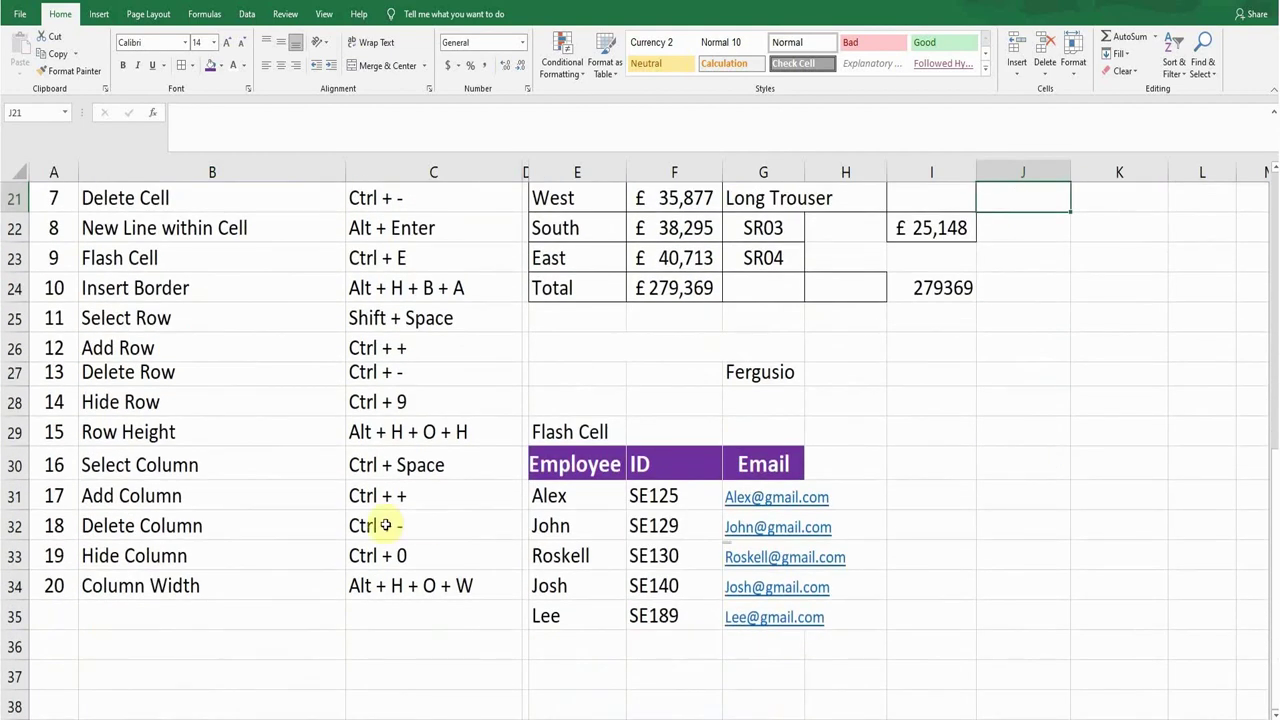
# Step: Set the Sale column K to a width of 10 through Format > Column Width
pyautogui.click(183, 591)
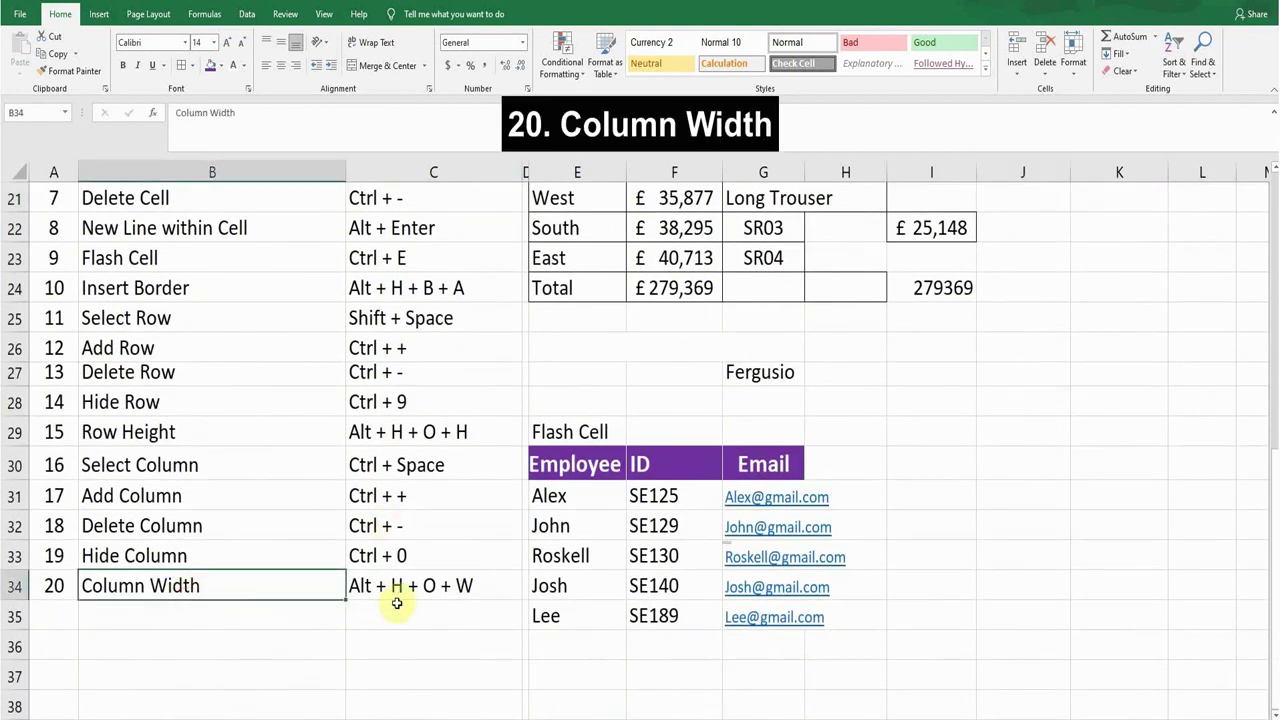
pyautogui.scroll(3, 397, 604)
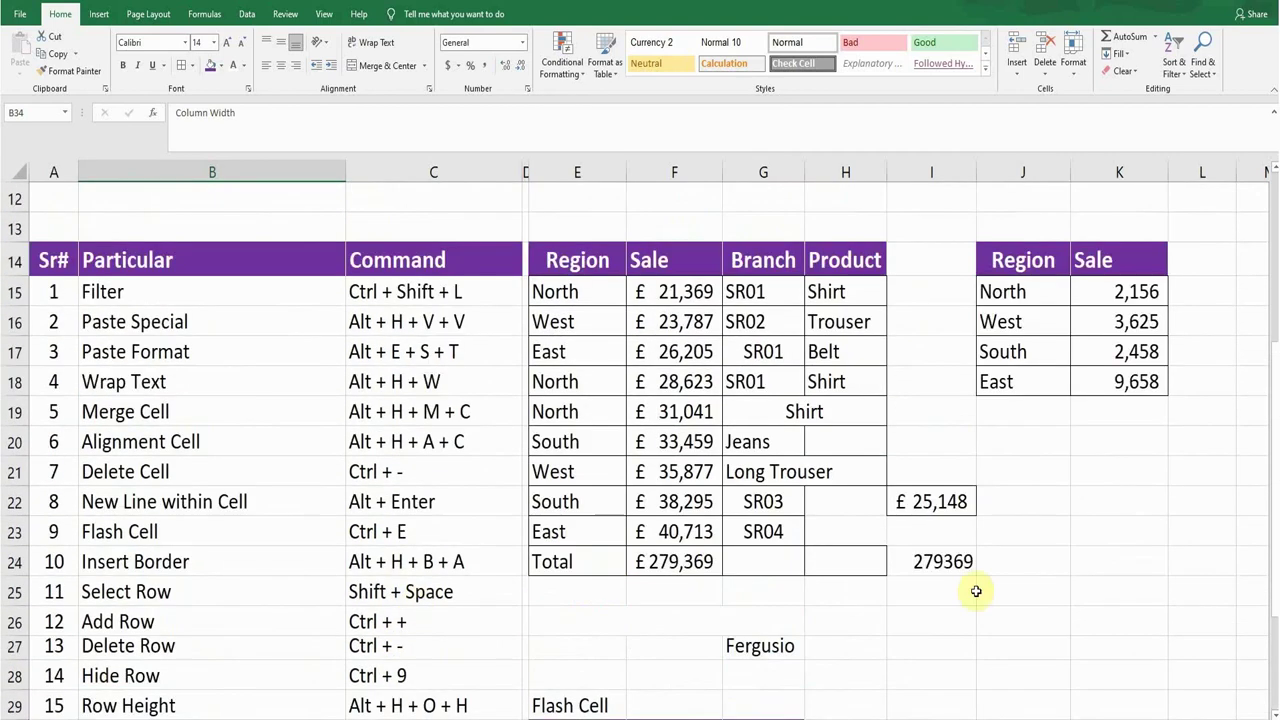
pyautogui.click(1119, 472)
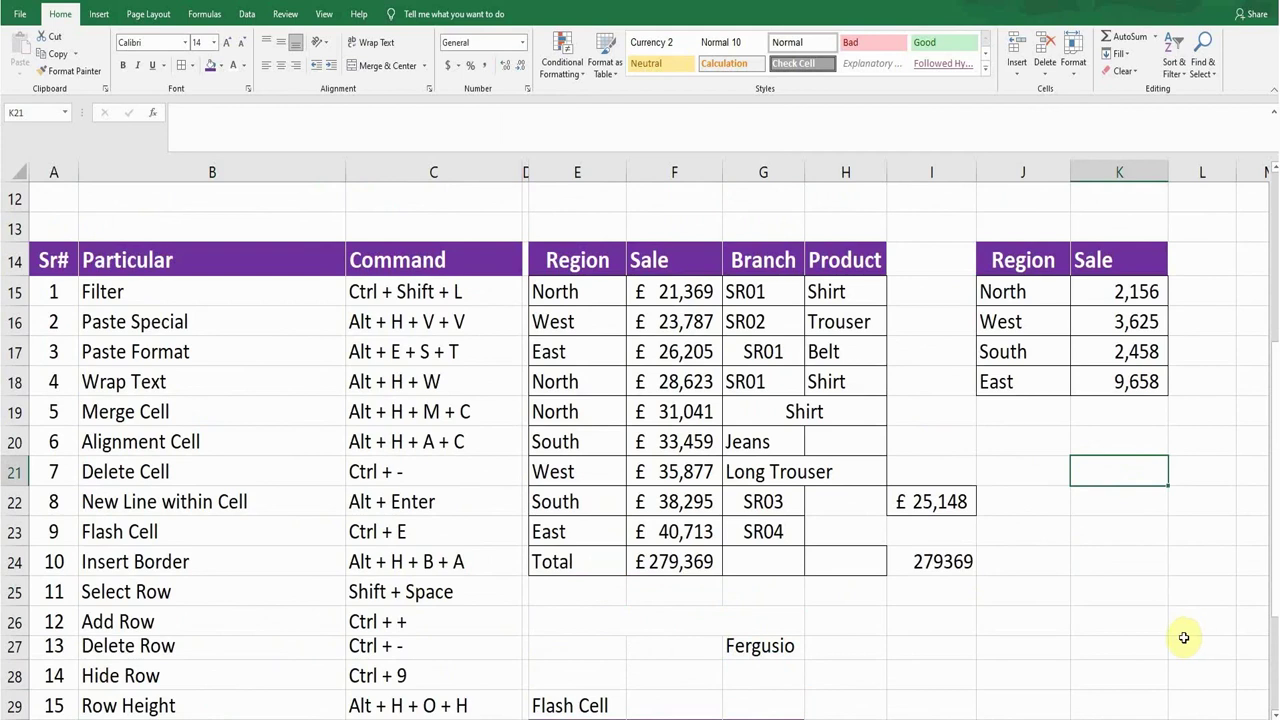
pyautogui.press('alt')
pyautogui.press('h')
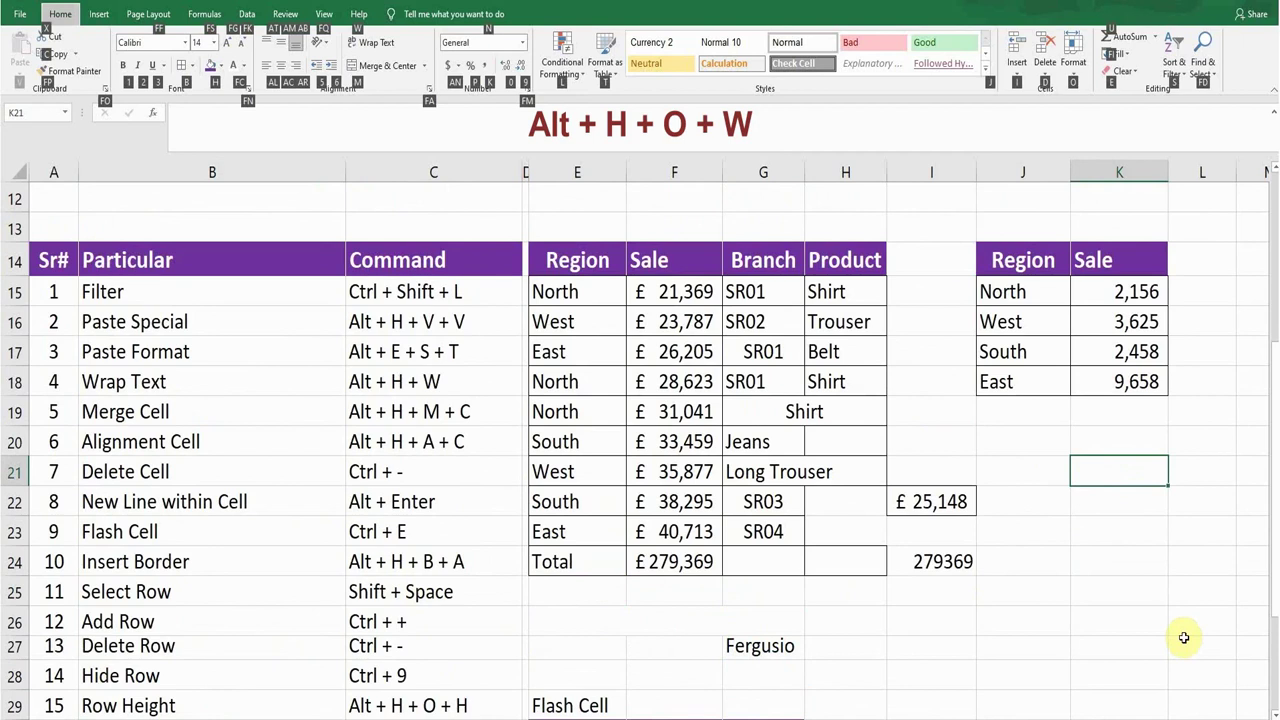
pyautogui.press('o')
pyautogui.press('w')
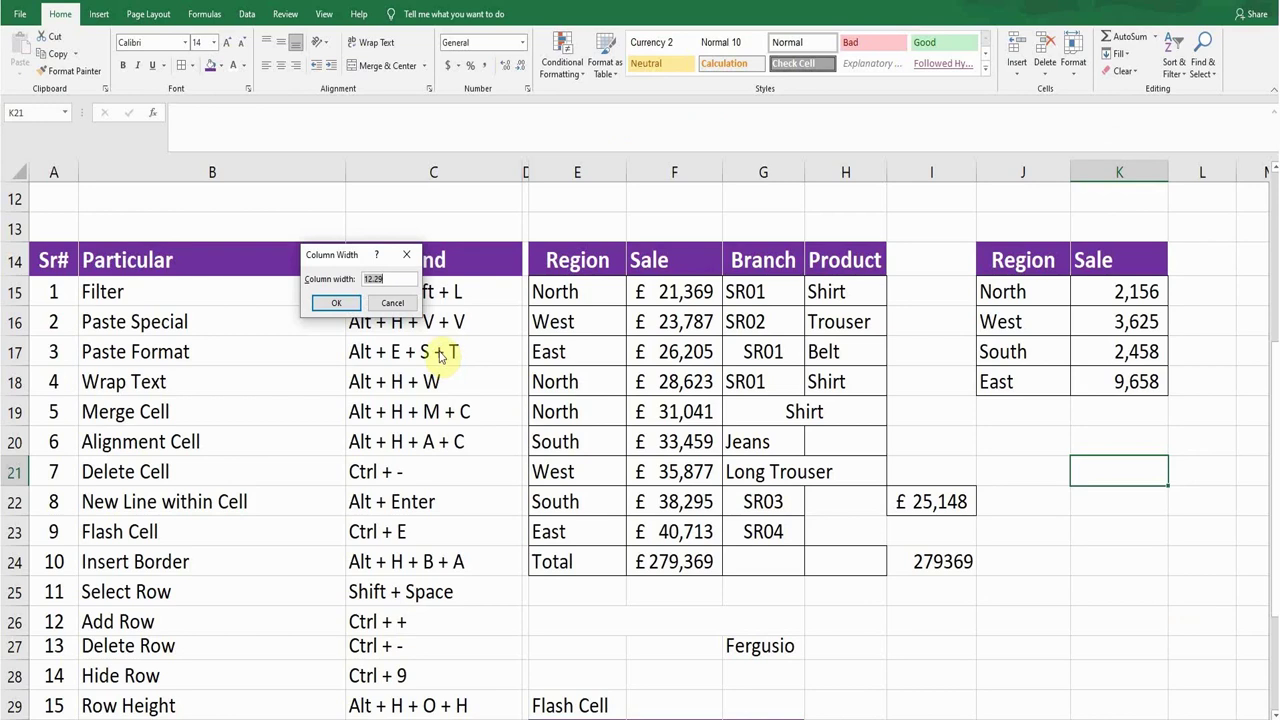
pyautogui.write('10')
pyautogui.press('Return')
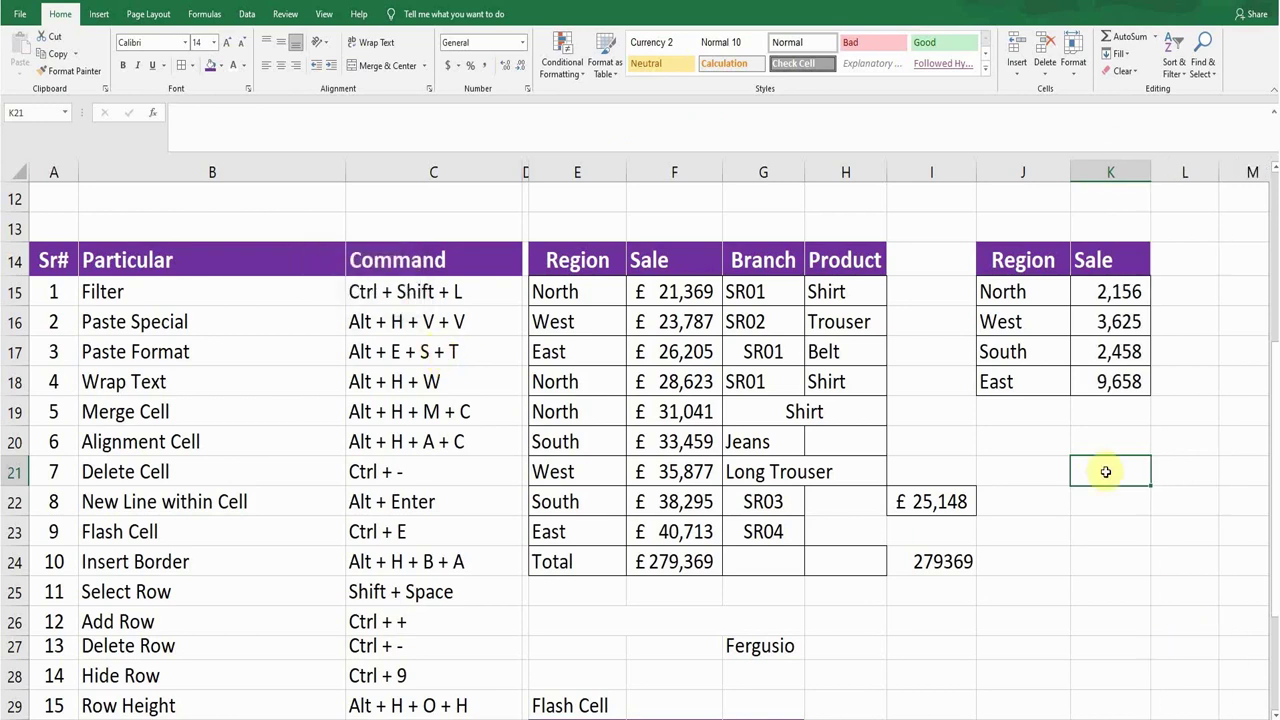
pyautogui.scroll(-3, 984, 552)
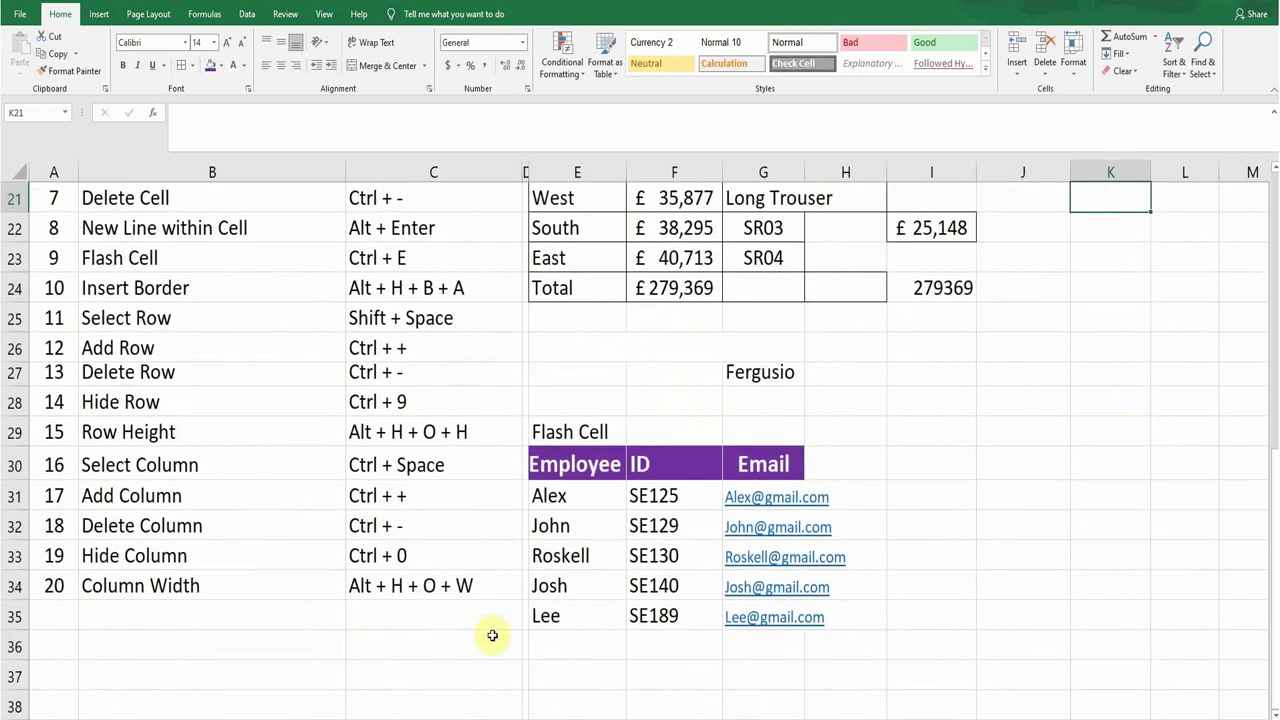